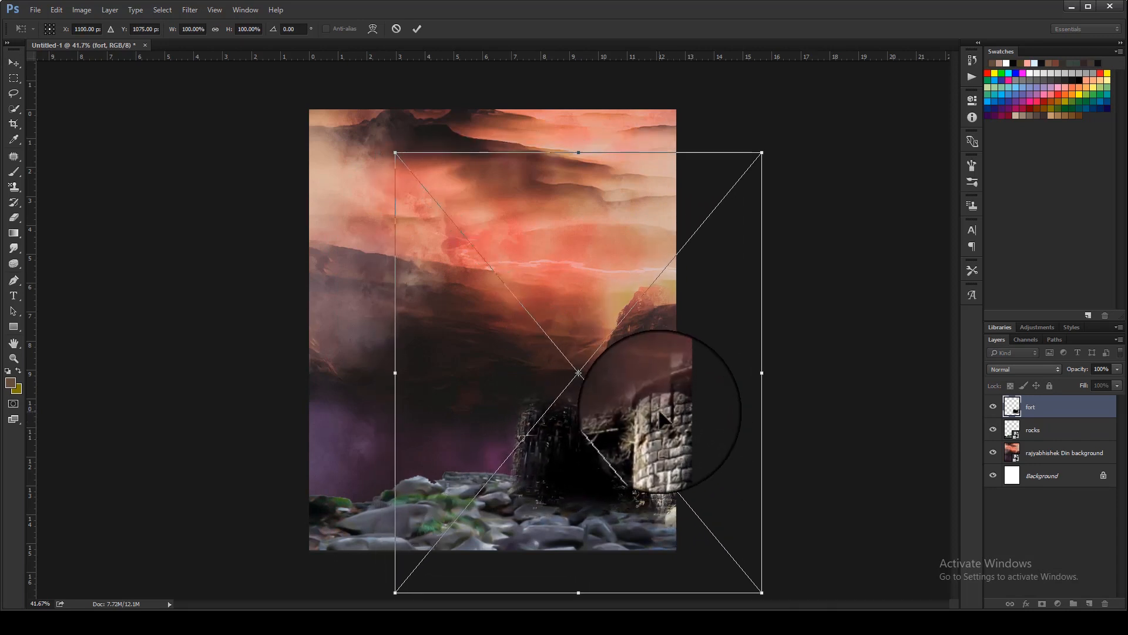
# - Commit the placed fort image, then duplicate it, flip the copy horizontally and move it to the canvas's lower-left side
pyautogui.press('Return')
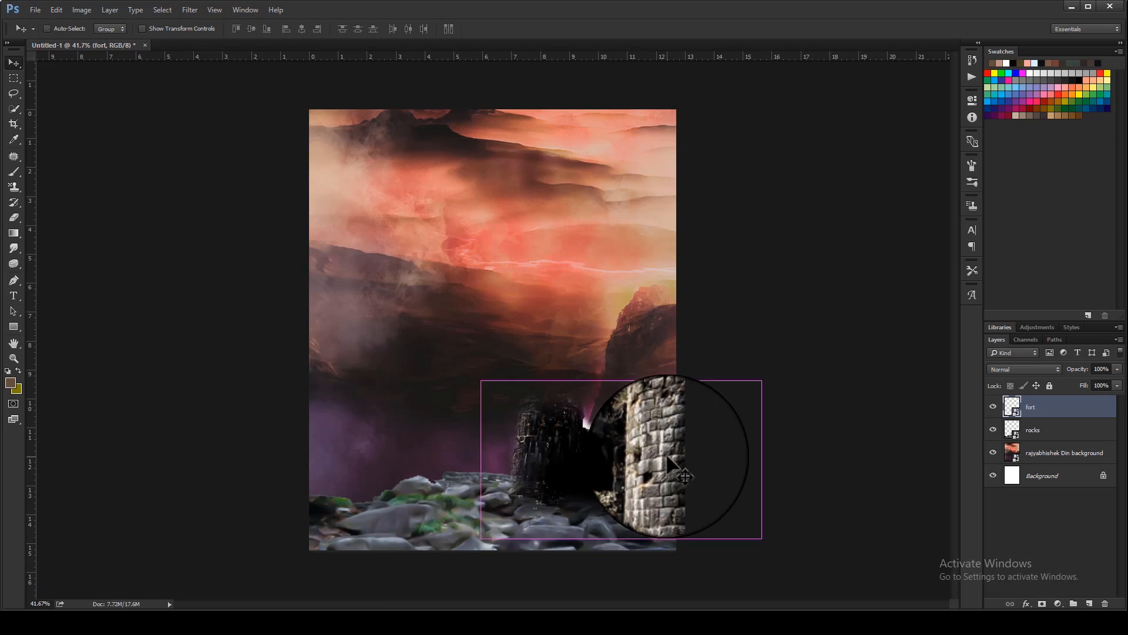
pyautogui.hotkey('ctrl', 'j')
pyautogui.hotkey('ctrl', 't')
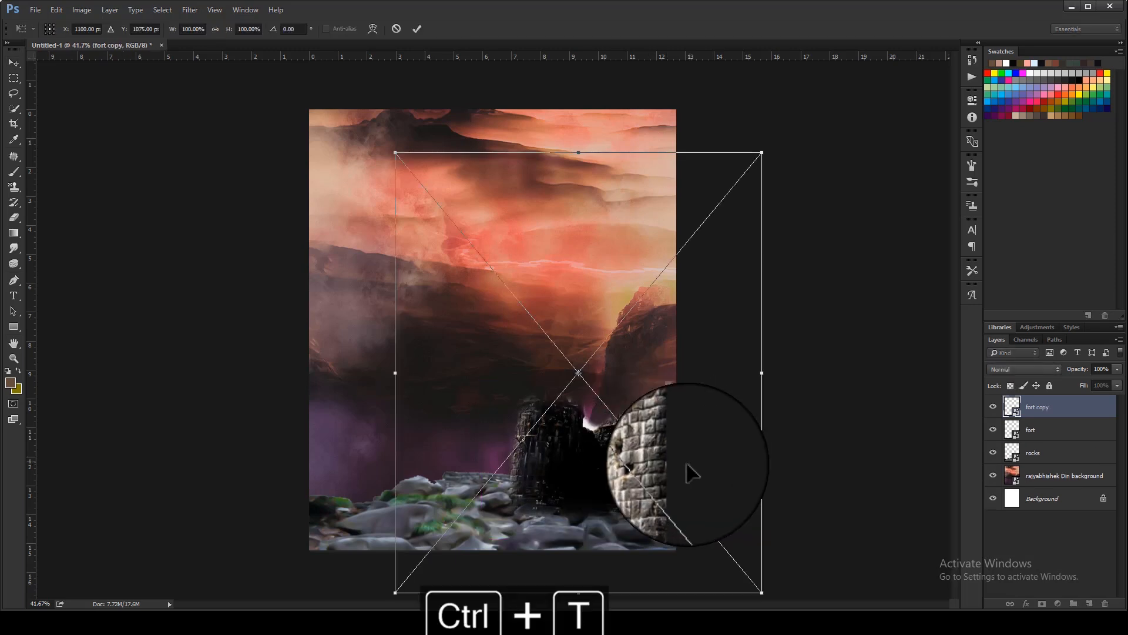
pyautogui.rightClick(597, 479)
pyautogui.click(646, 457)
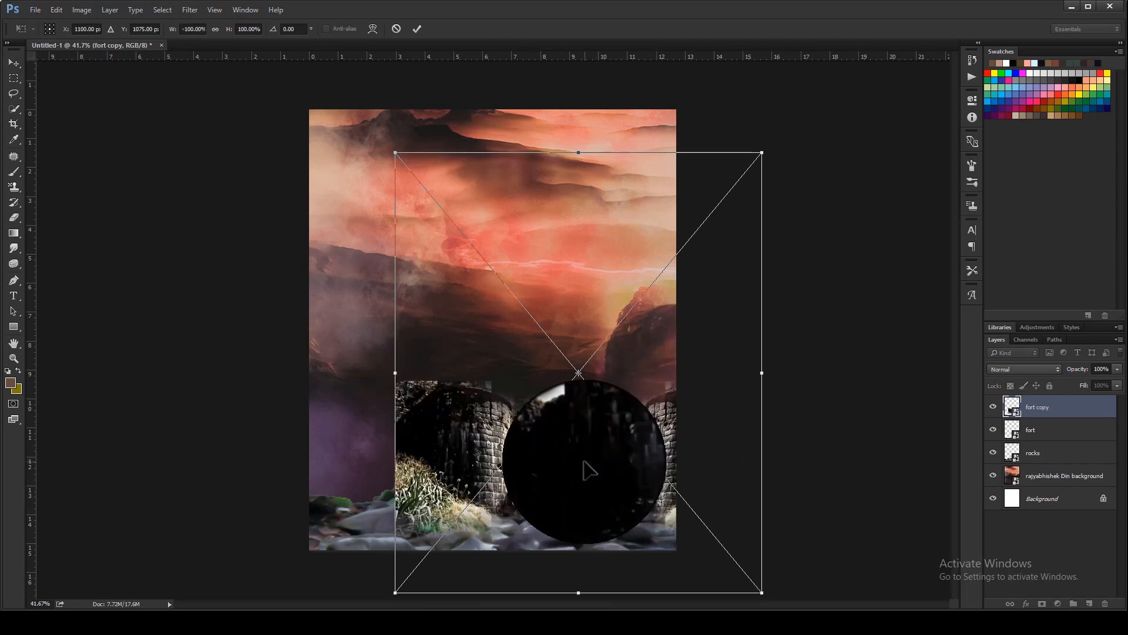
pyautogui.moveTo(574, 464); pyautogui.dragTo(414, 466)
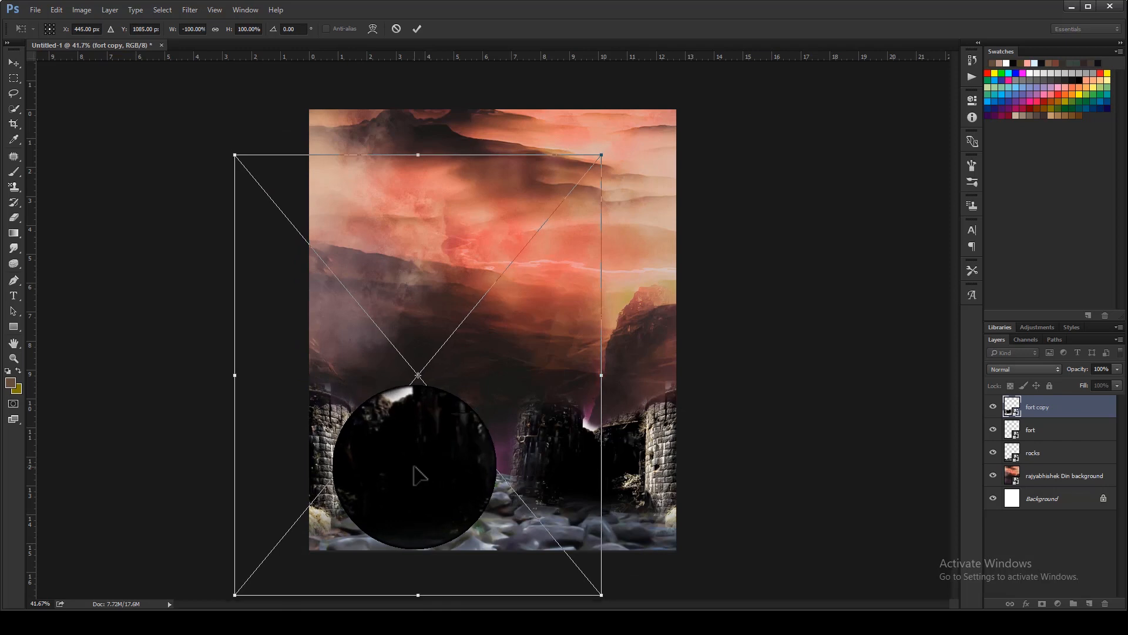
pyautogui.press('Return')
# - Place the maharaj image from the Youtube folder at the centre of the canvas, layered above fort copy
pyautogui.click(1047, 430)
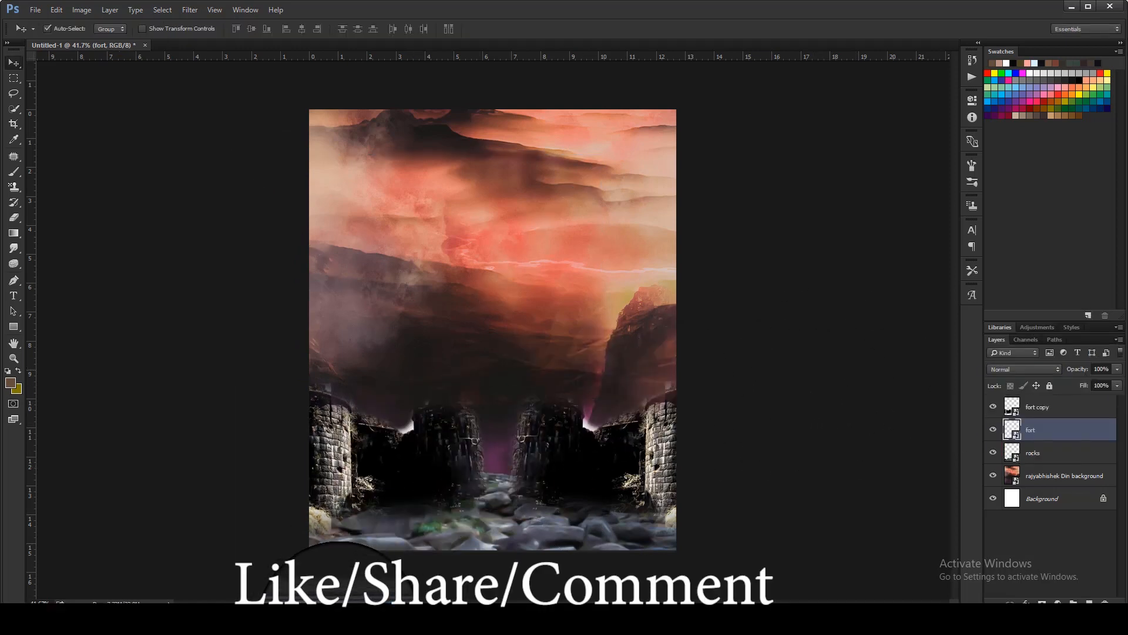
pyautogui.click(405, 570)
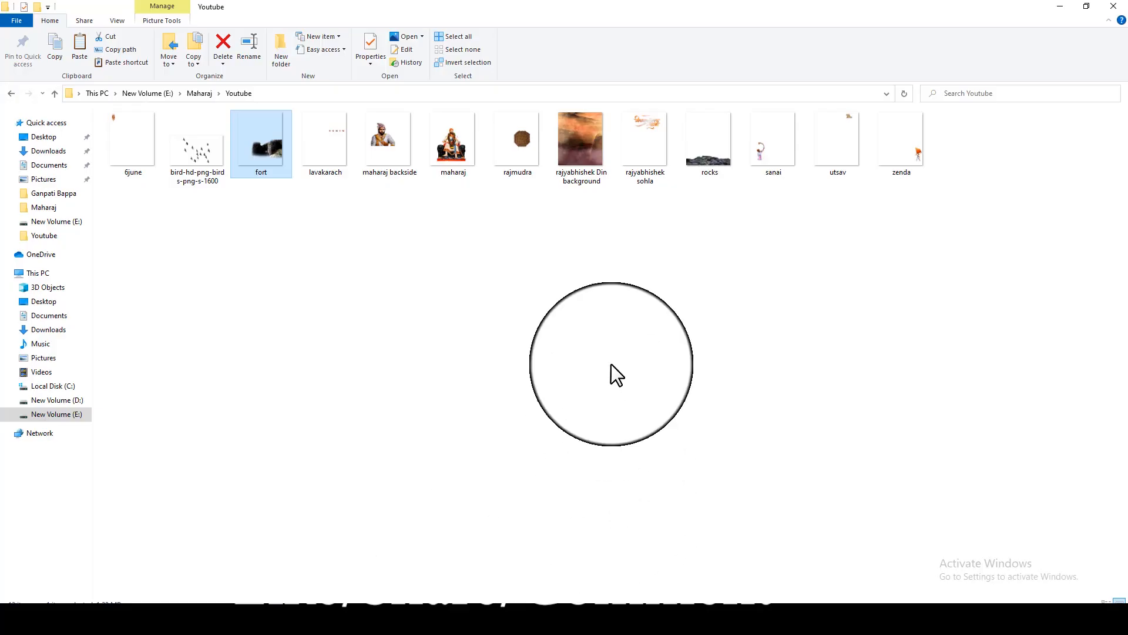
pyautogui.moveTo(453, 146); pyautogui.dragTo(513, 389)
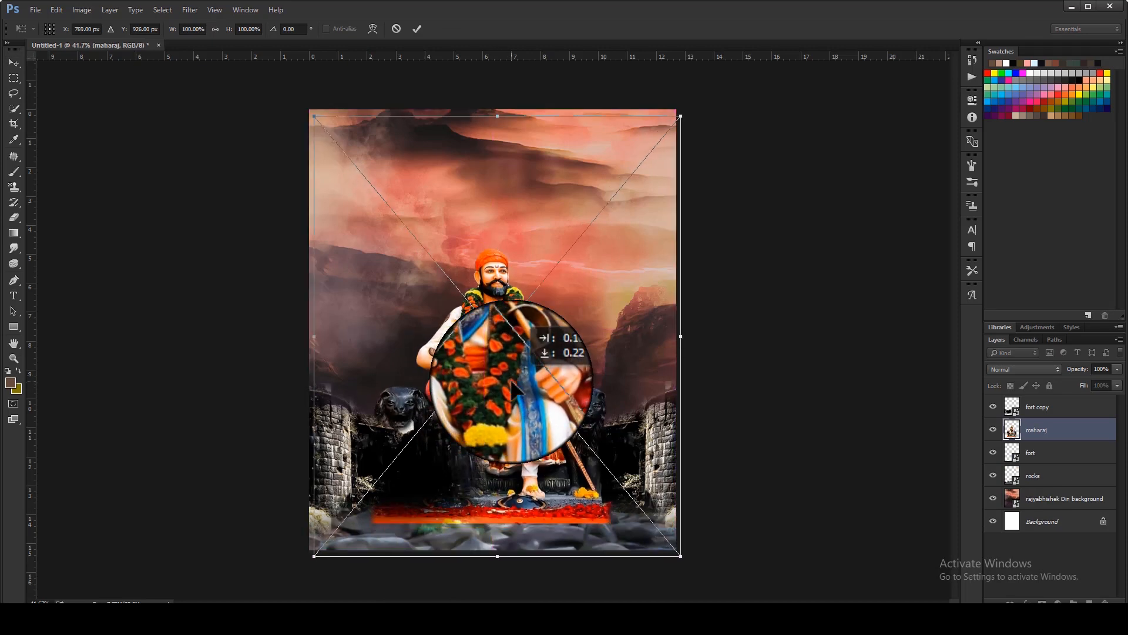
pyautogui.press('Return')
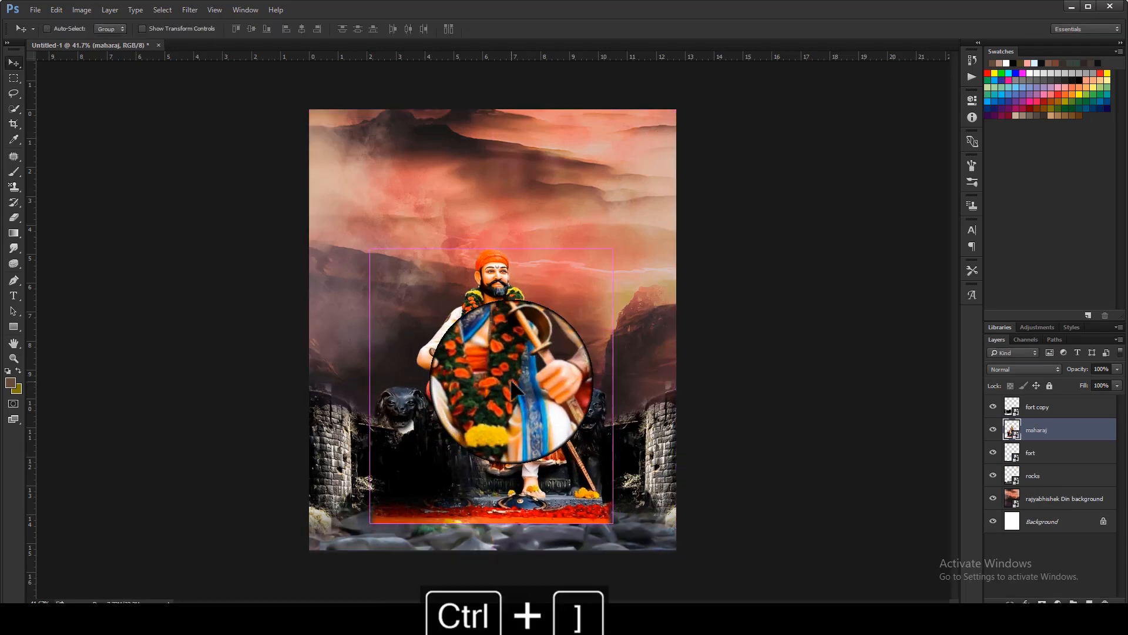
pyautogui.hotkey('ctrl', ']')
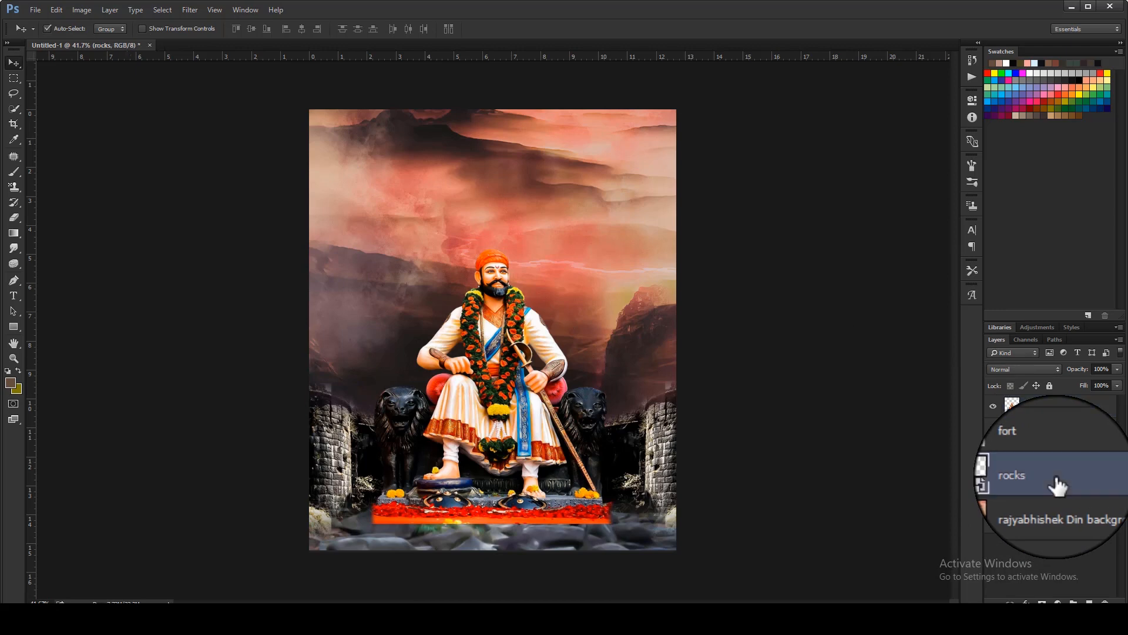
# - Raise the rocks layer above maharaj and shift the seated maharaj figure slightly upward behind the rocks
pyautogui.hotkey('ctrl', ']')
pyautogui.hotkey('ctrl', ']')
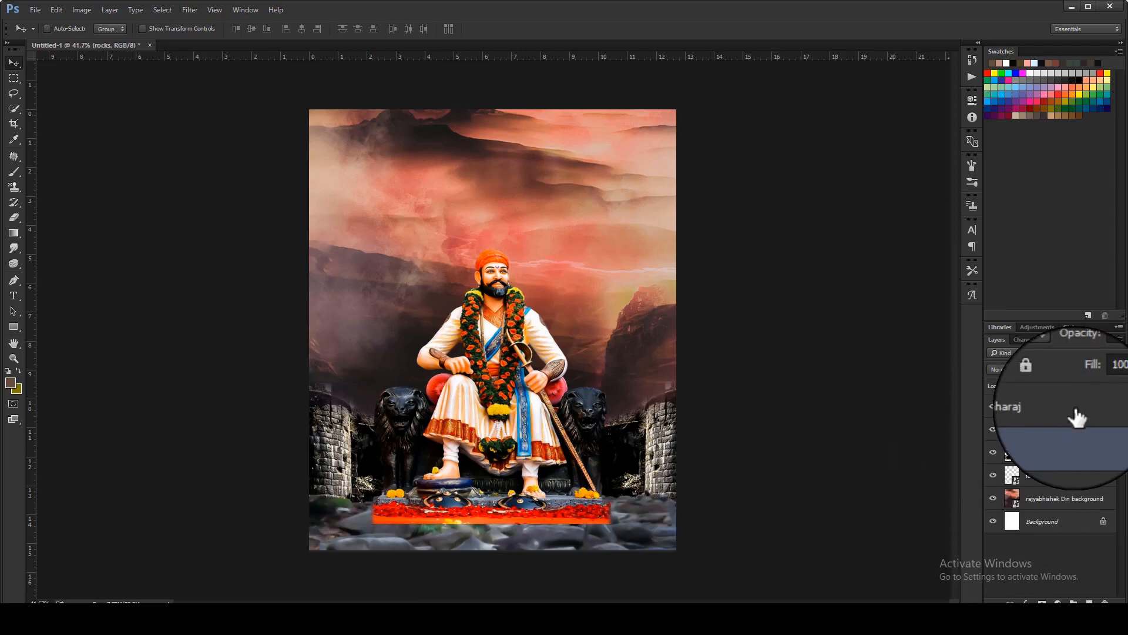
pyautogui.hotkey('ctrl', ']')
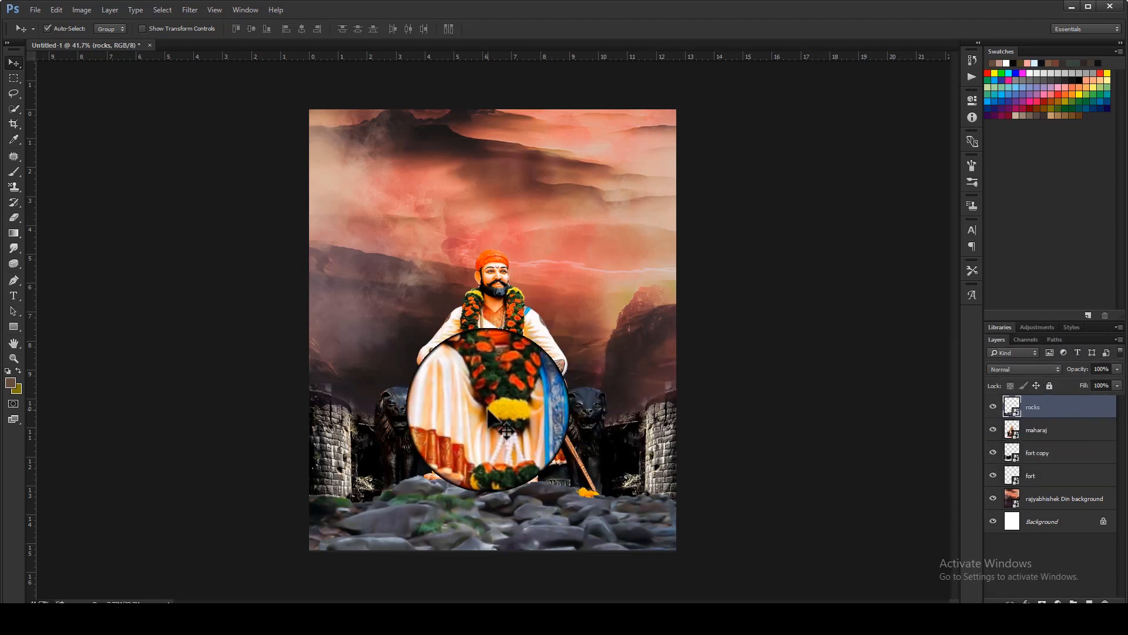
pyautogui.moveTo(504, 431); pyautogui.dragTo(492, 406)
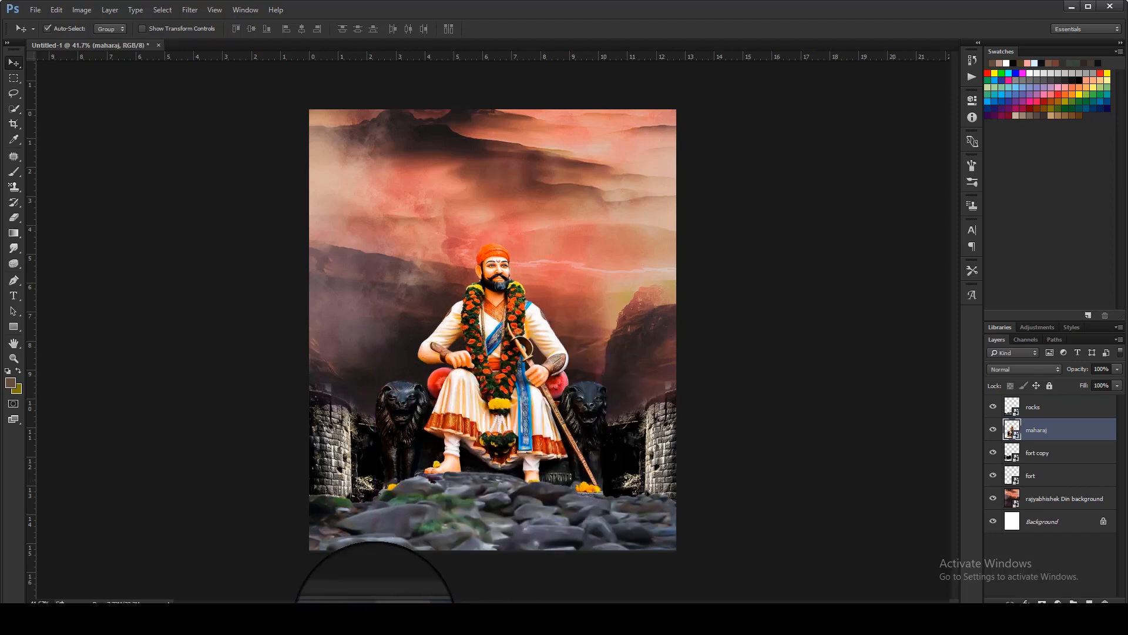
# - Place the maharaj backside image from the Youtube folder and move its layer below the fort layer
pyautogui.moveTo(323, 549)
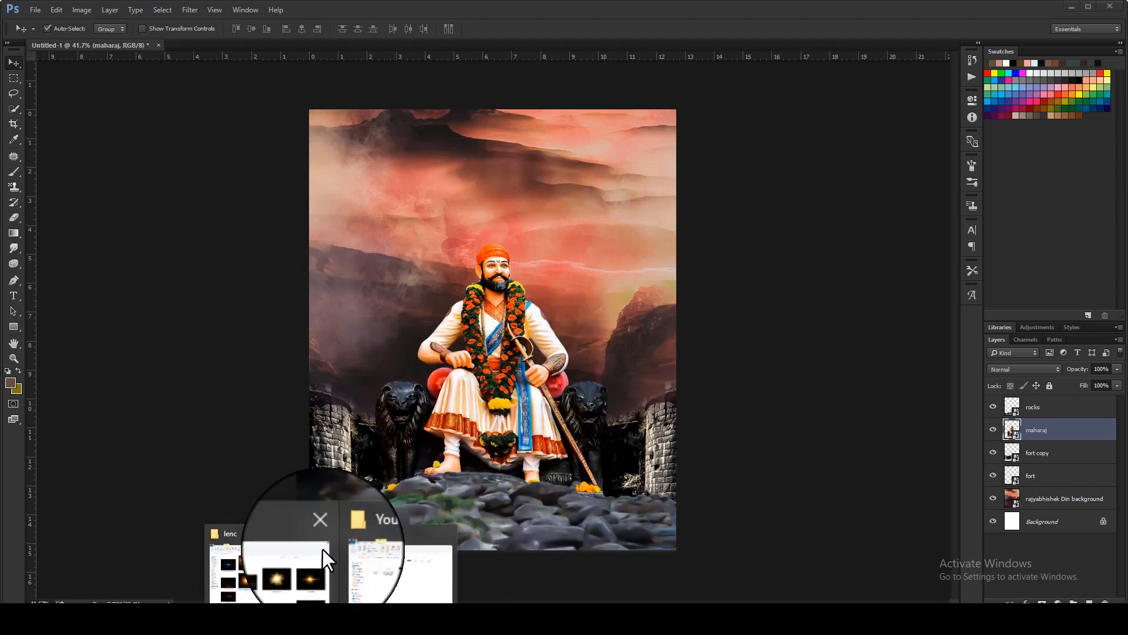
pyautogui.click(365, 564)
pyautogui.click(390, 126)
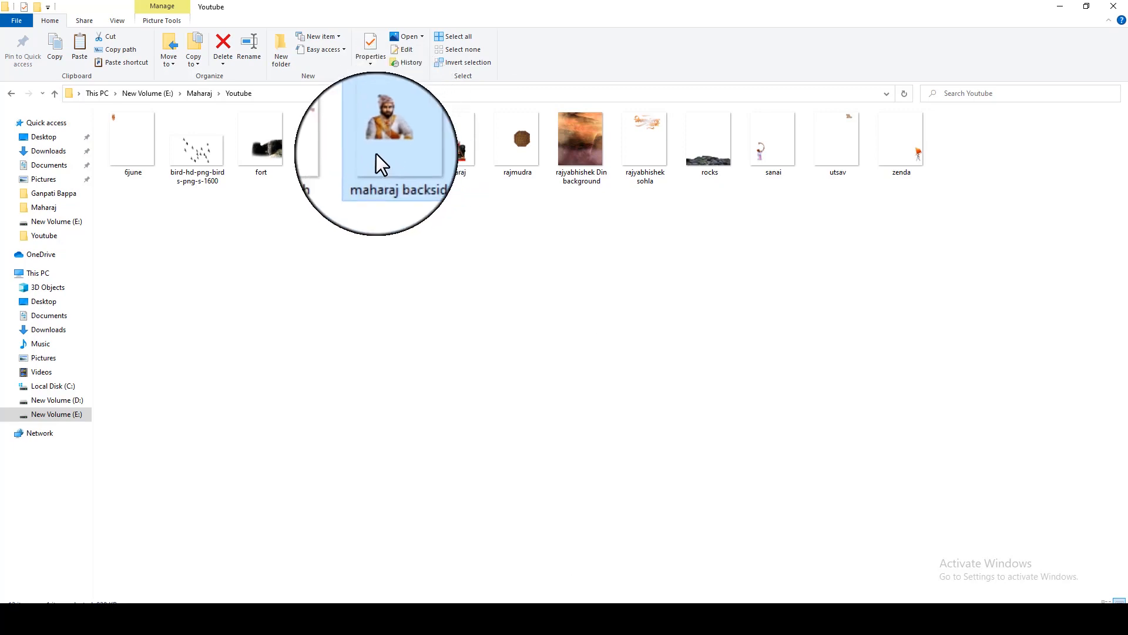
pyautogui.moveTo(548, 470); pyautogui.dragTo(430, 329)
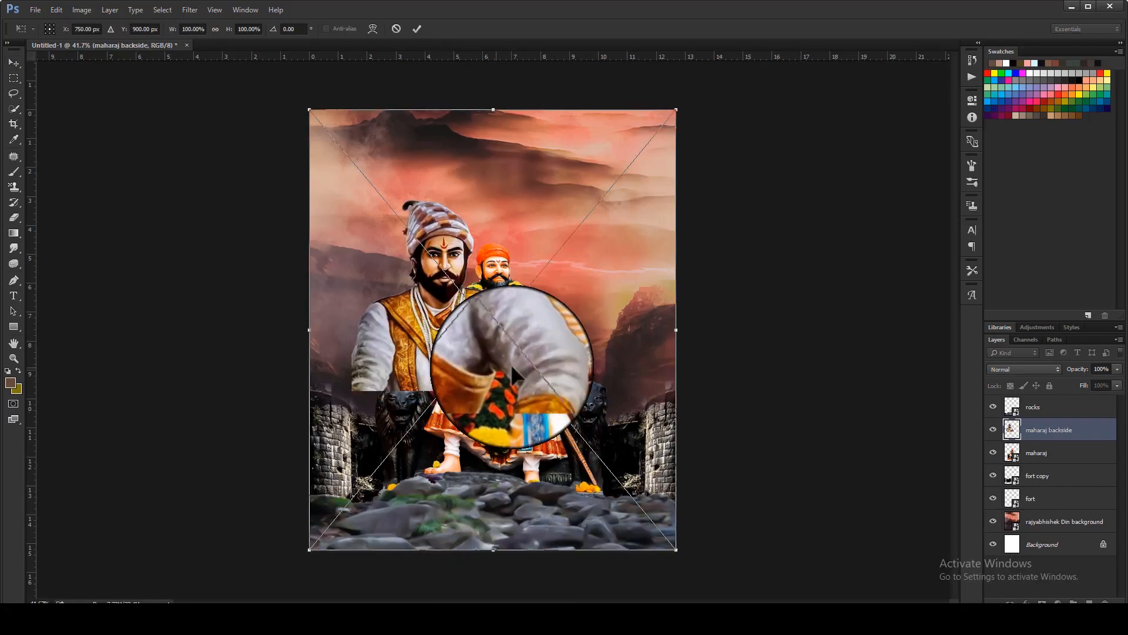
pyautogui.press('Return')
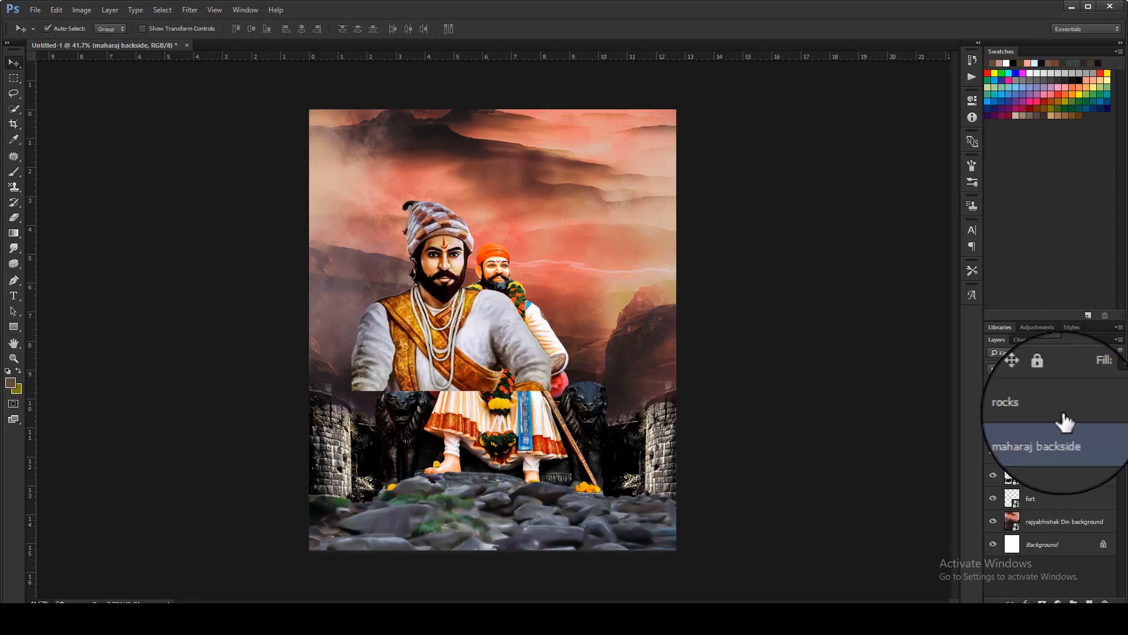
pyautogui.moveTo(1052, 435); pyautogui.dragTo(1055, 494)
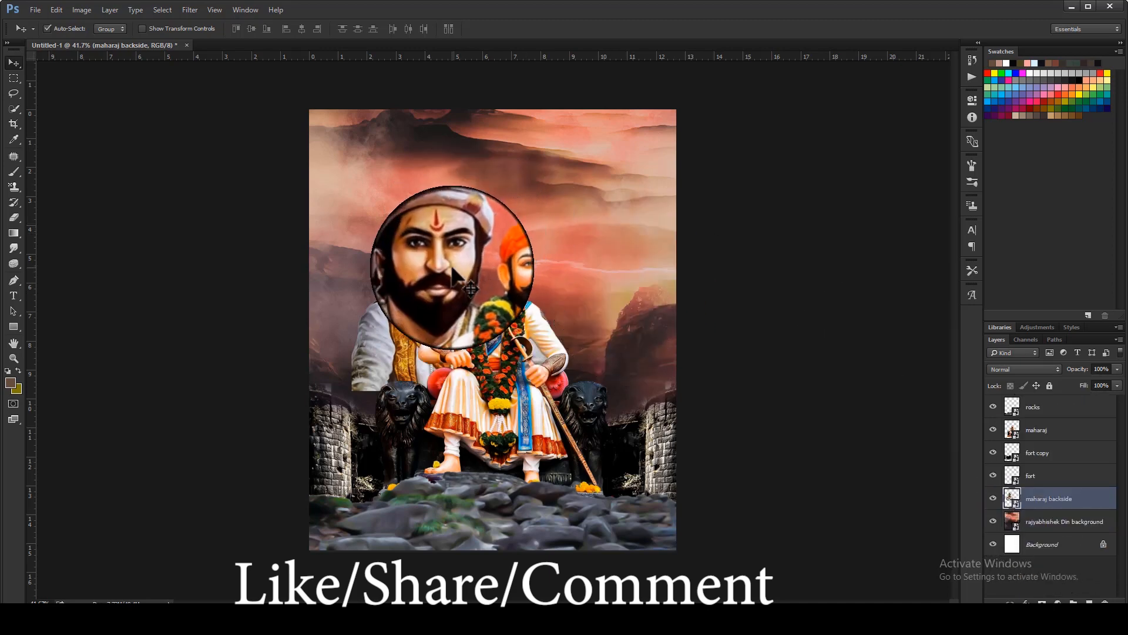
# - Blend the maharaj backside portrait into the sky by changing its layer blend mode and lowering its opacity
pyautogui.click(1022, 369)
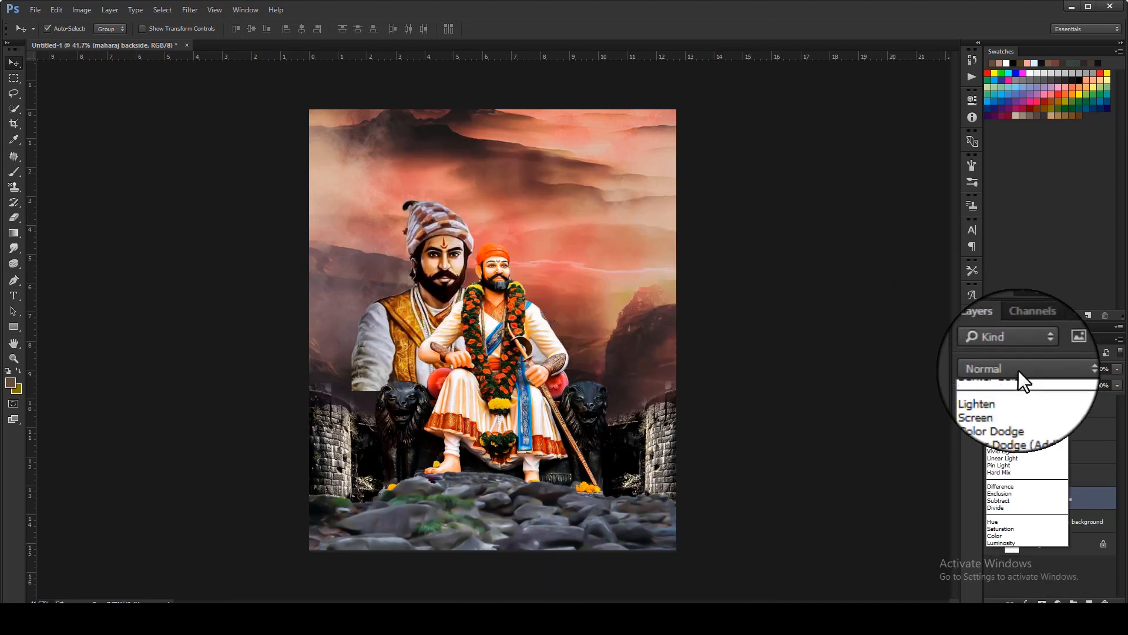
pyautogui.click(1017, 492)
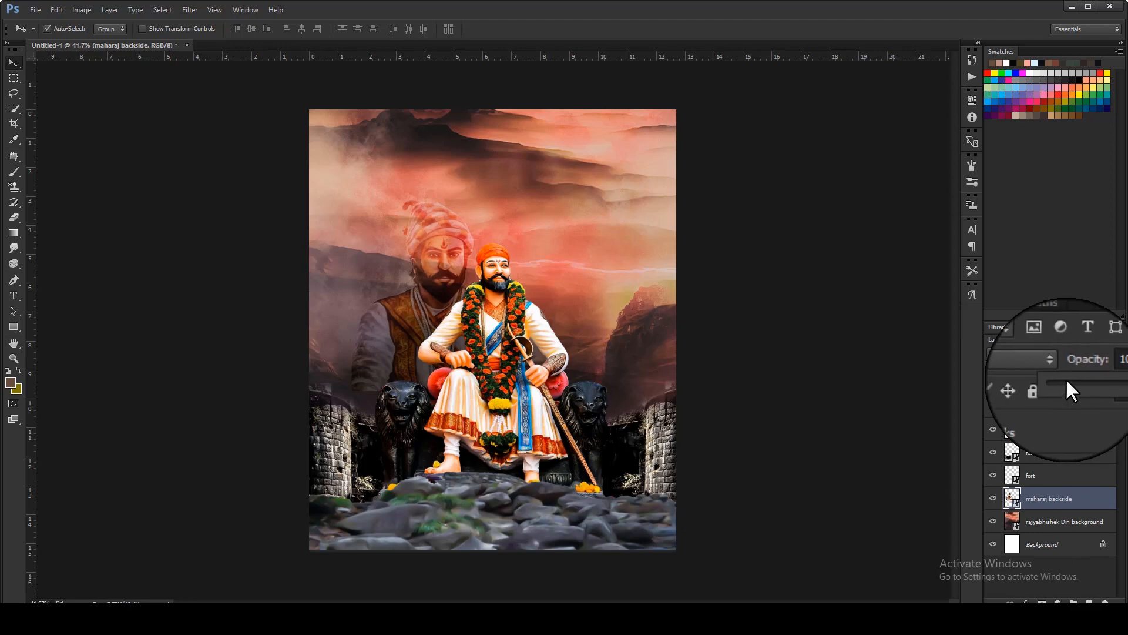
pyautogui.moveTo(1065, 377)
pyautogui.mouseDown()
pyautogui.moveTo(1078, 378)
pyautogui.moveTo(1044, 369)
pyautogui.moveTo(1073, 372)
pyautogui.mouseUp()
pyautogui.click(1098, 368)
pyautogui.click(940, 404)
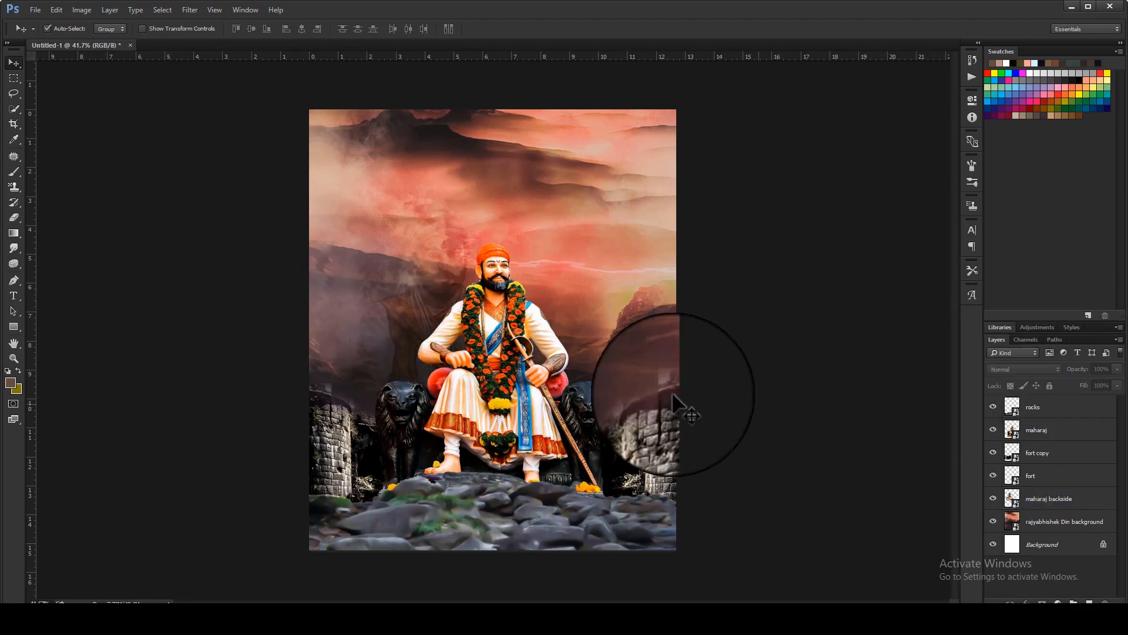
# - Place the rajyabhishek sohla title image from the Youtube folder as the top layer, keeping its original size and position
pyautogui.click(337, 621)
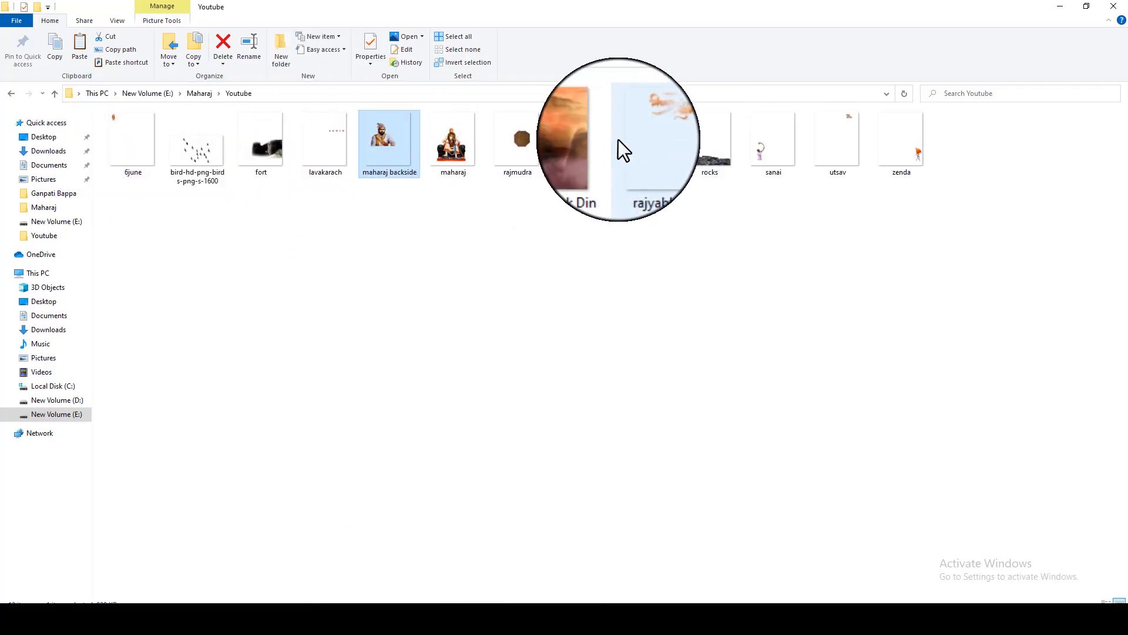
pyautogui.moveTo(633, 139); pyautogui.dragTo(542, 187)
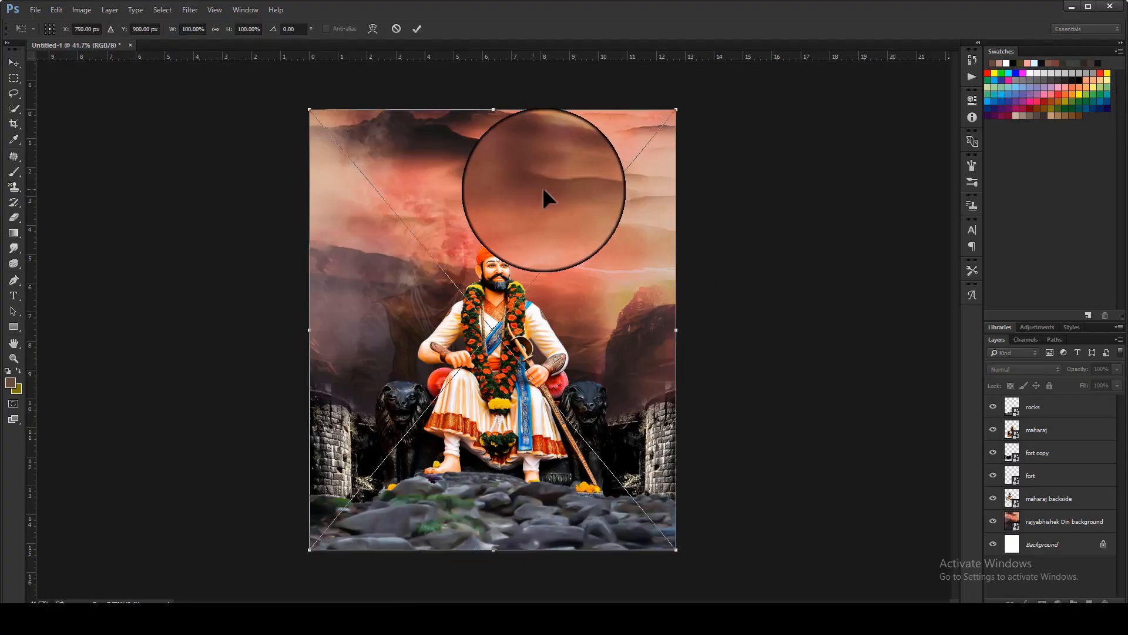
pyautogui.press('Return')
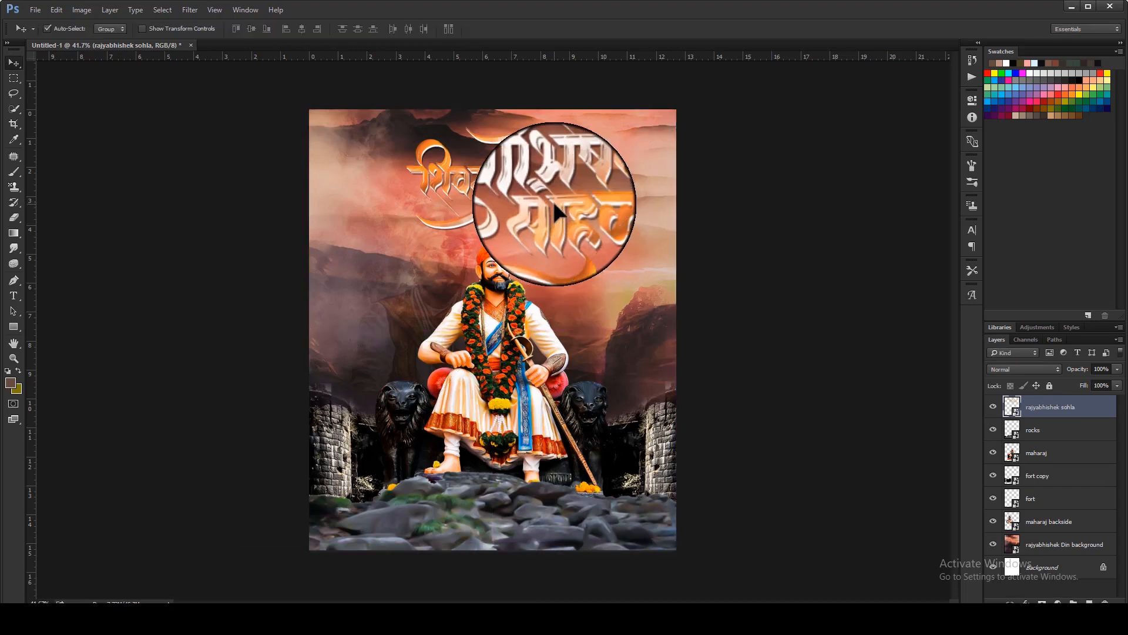
# - Place the 6june date image from the Youtube folder on the poster at its default size and position
pyautogui.moveTo(333, 621)
pyautogui.click(423, 538)
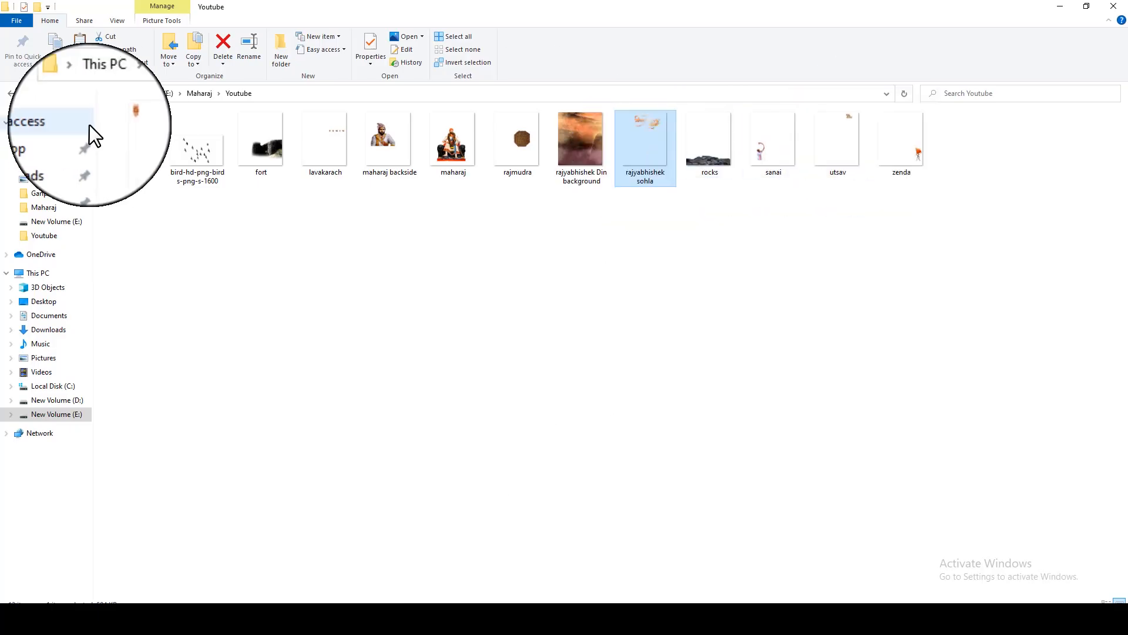
pyautogui.moveTo(134, 140); pyautogui.dragTo(464, 256)
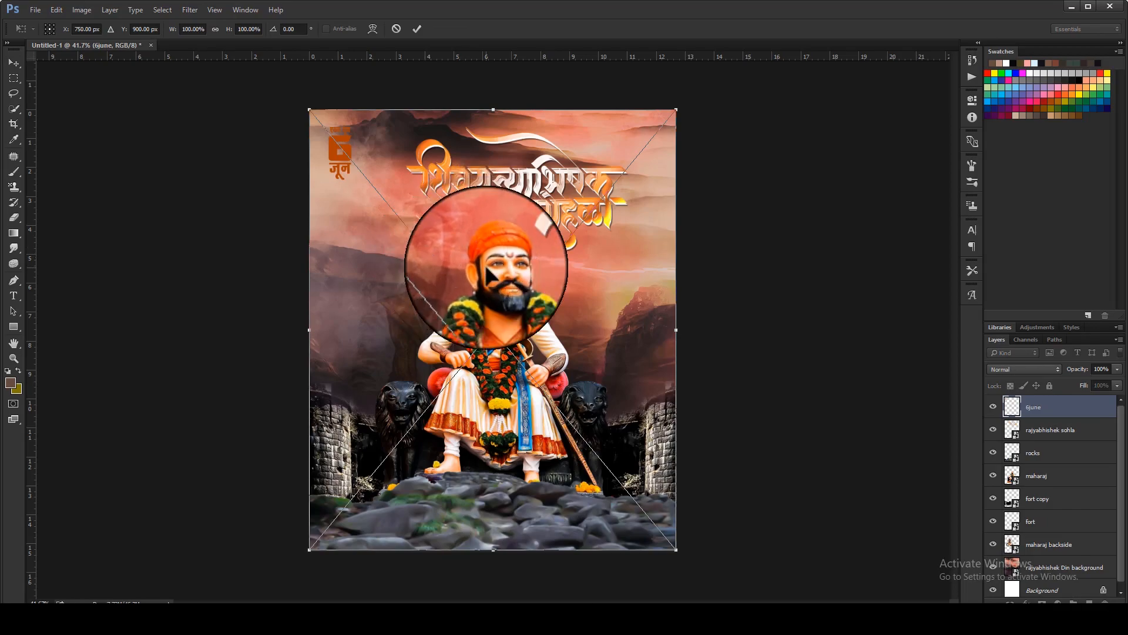
pyautogui.press('Return')
# - Place the utsav text image from the Youtube folder on the poster at its default size and position
pyautogui.moveTo(334, 621)
pyautogui.click(403, 549)
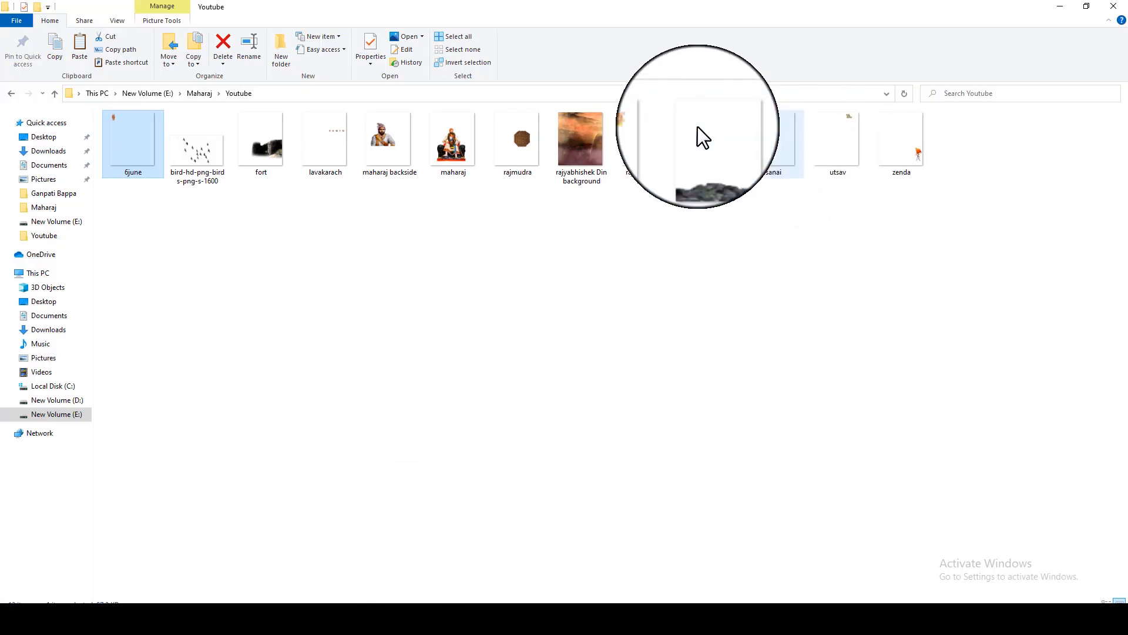
pyautogui.moveTo(839, 153); pyautogui.dragTo(646, 235)
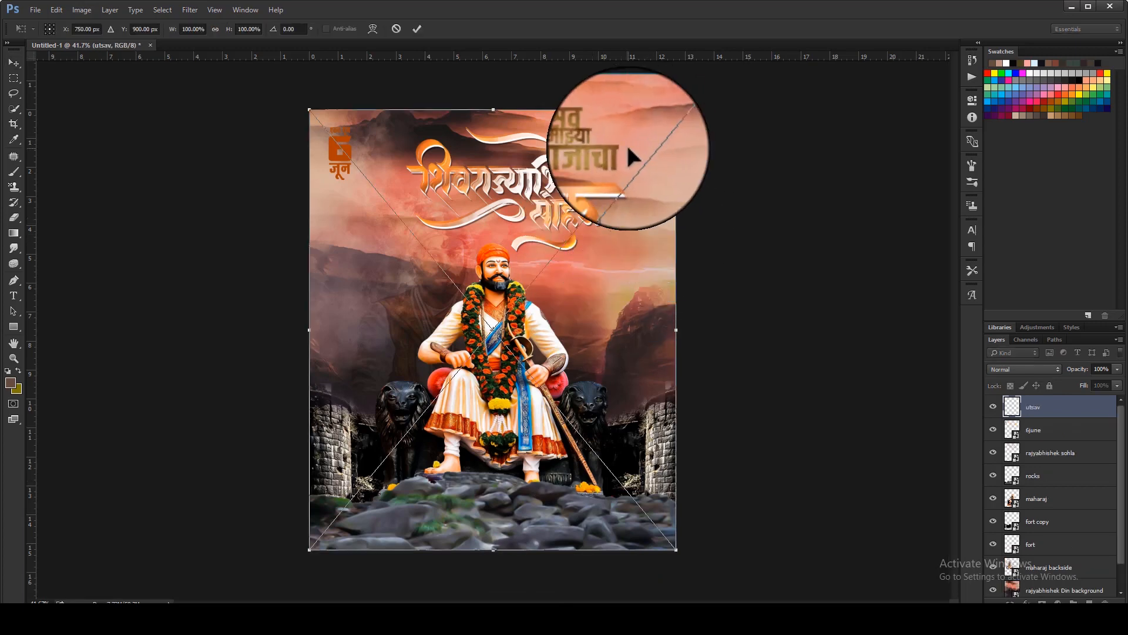
pyautogui.press('Return')
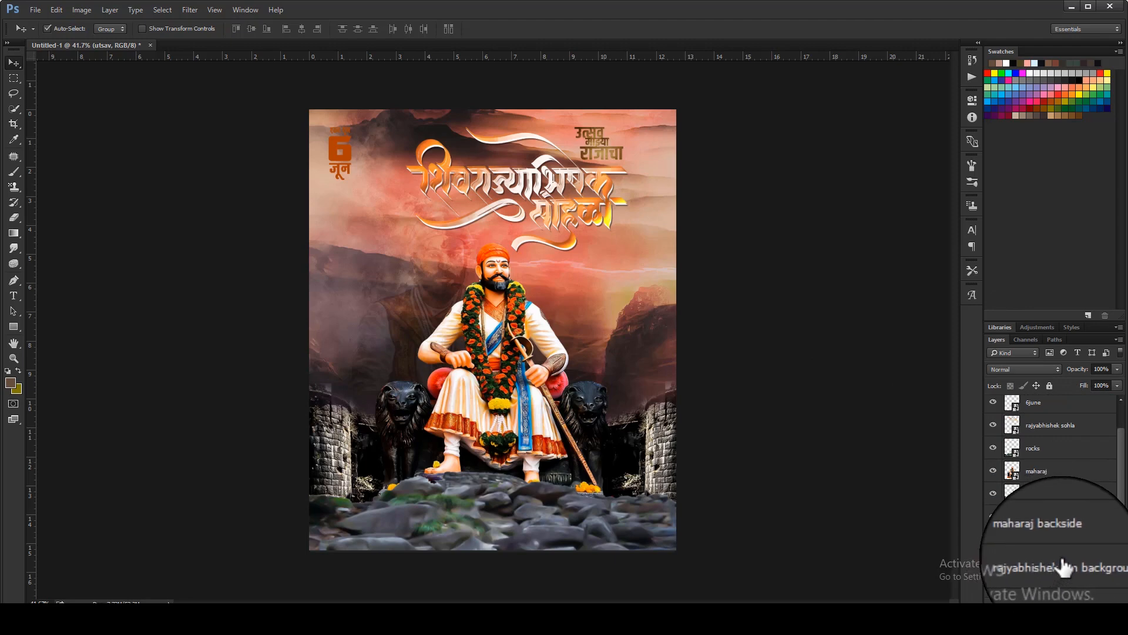
# - Move the fort copy and fort layers below maharaj backside, directly above the rajyabhishek Din background layer
pyautogui.click(1067, 538)
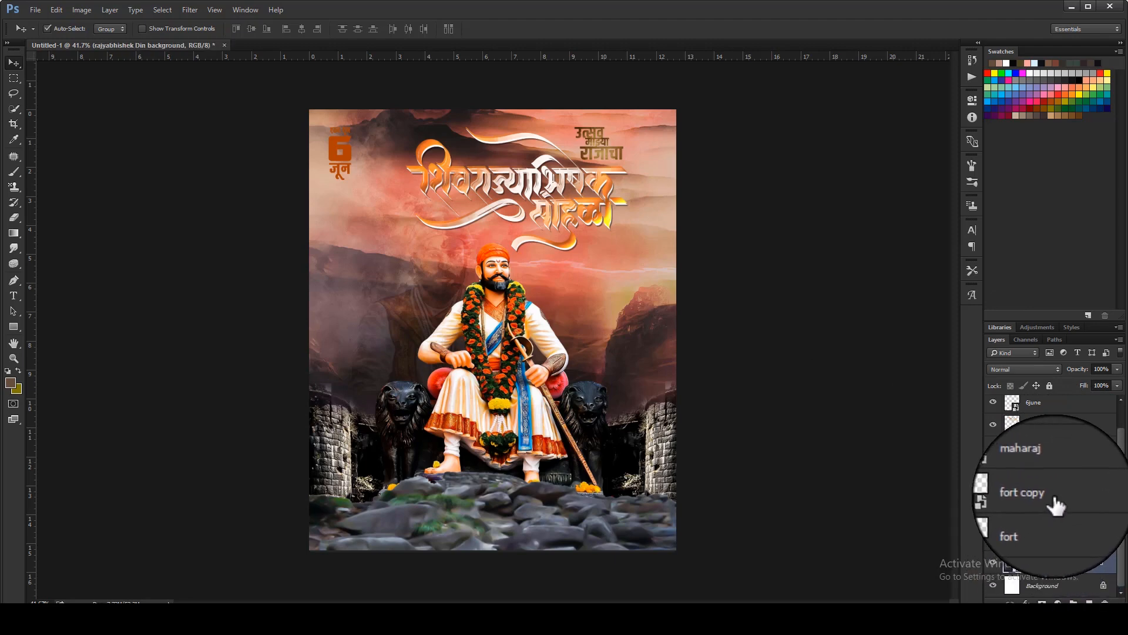
pyautogui.moveTo(1053, 534); pyautogui.dragTo(1061, 554)
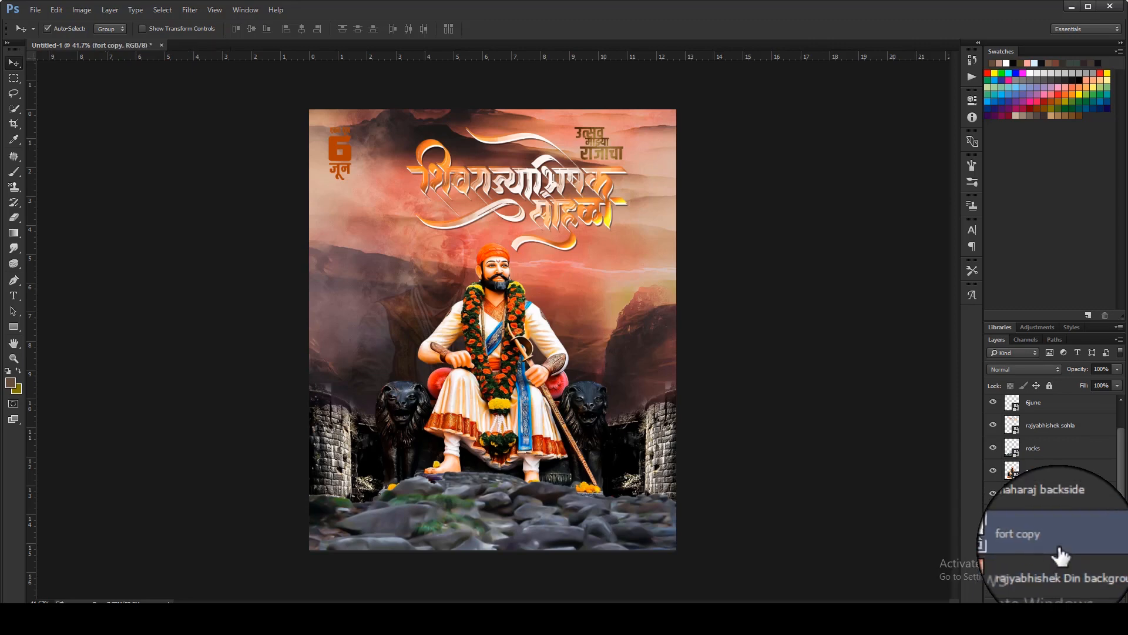
pyautogui.scroll(-2, 1076, 529)
pyautogui.scroll(1, 1056, 489)
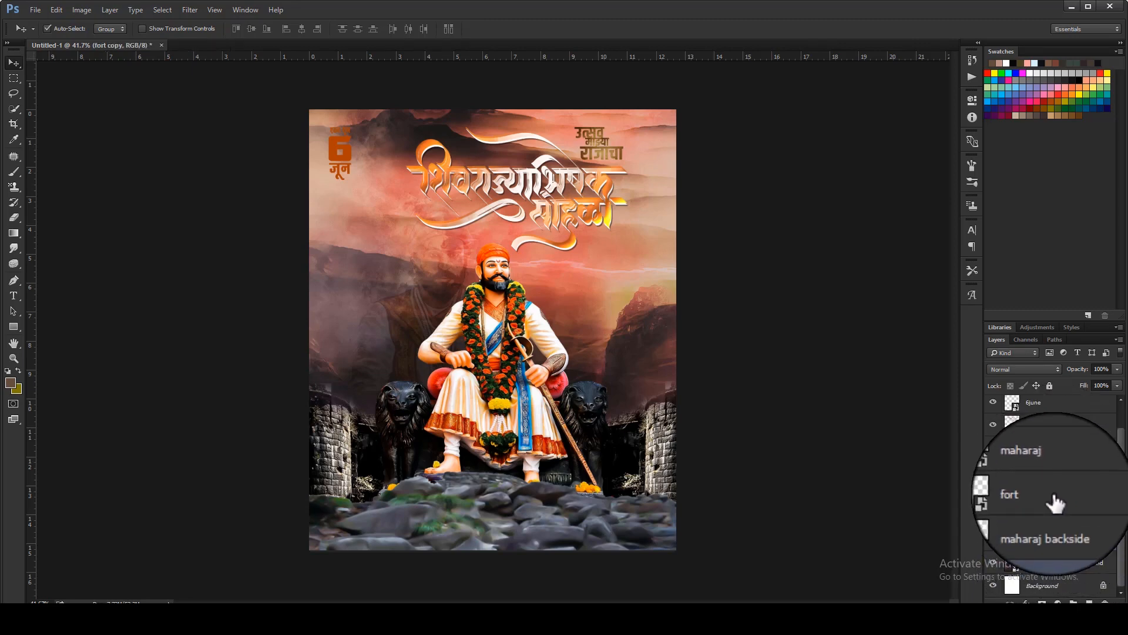
pyautogui.click(1048, 500)
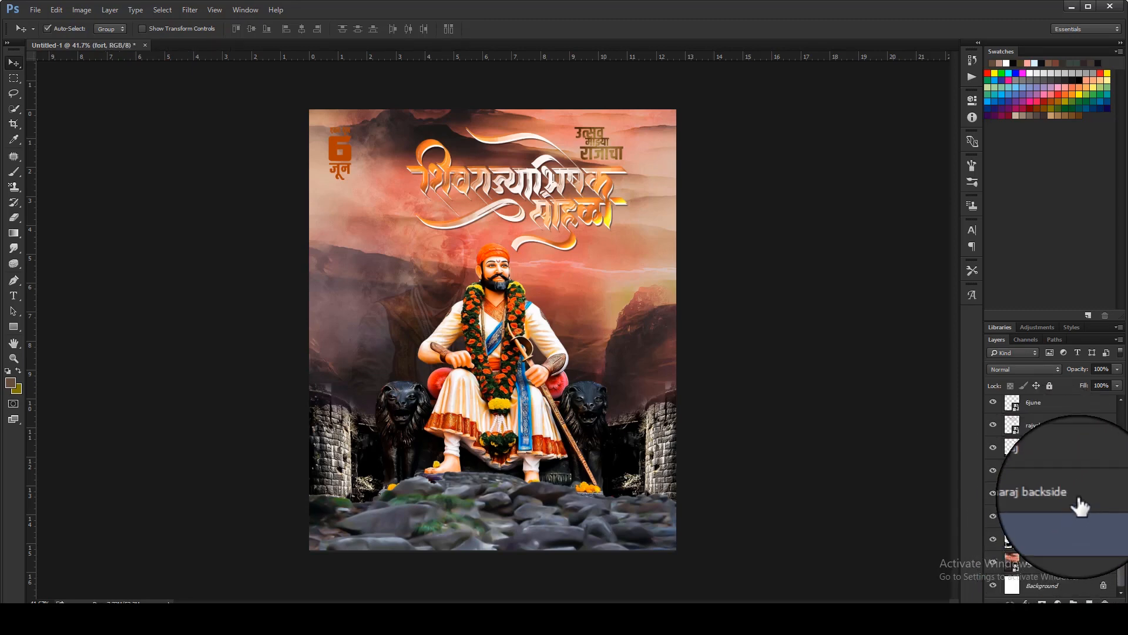
# - Add a new layer above the fort layer and choose the 1200 px cloud brush for painting
pyautogui.click(1089, 602)
pyautogui.click(13, 171)
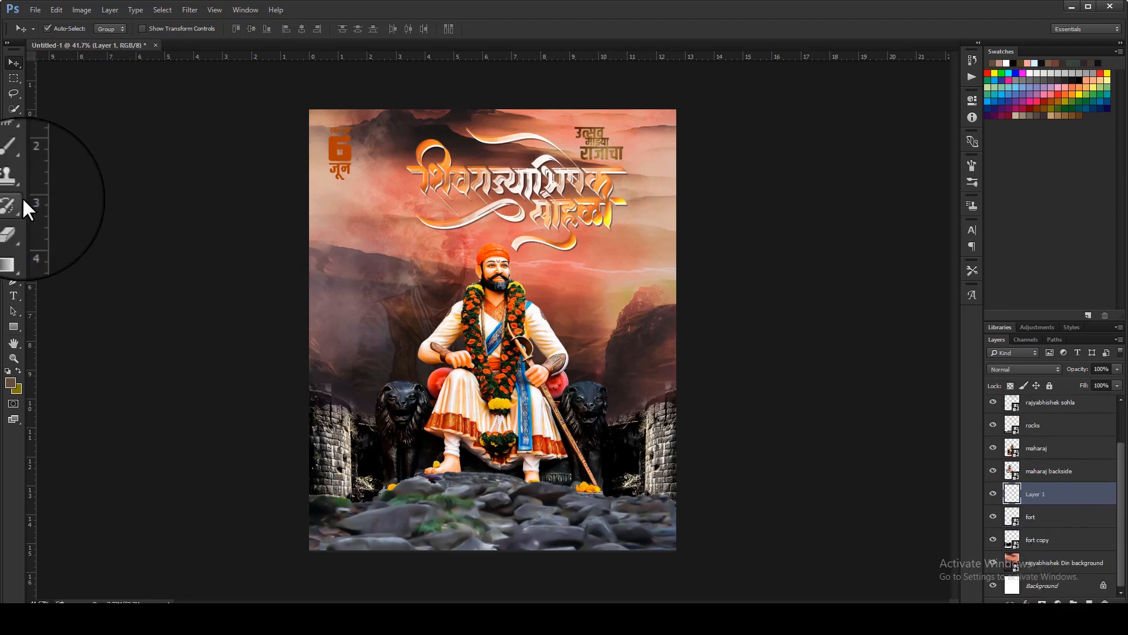
pyautogui.click(61, 30)
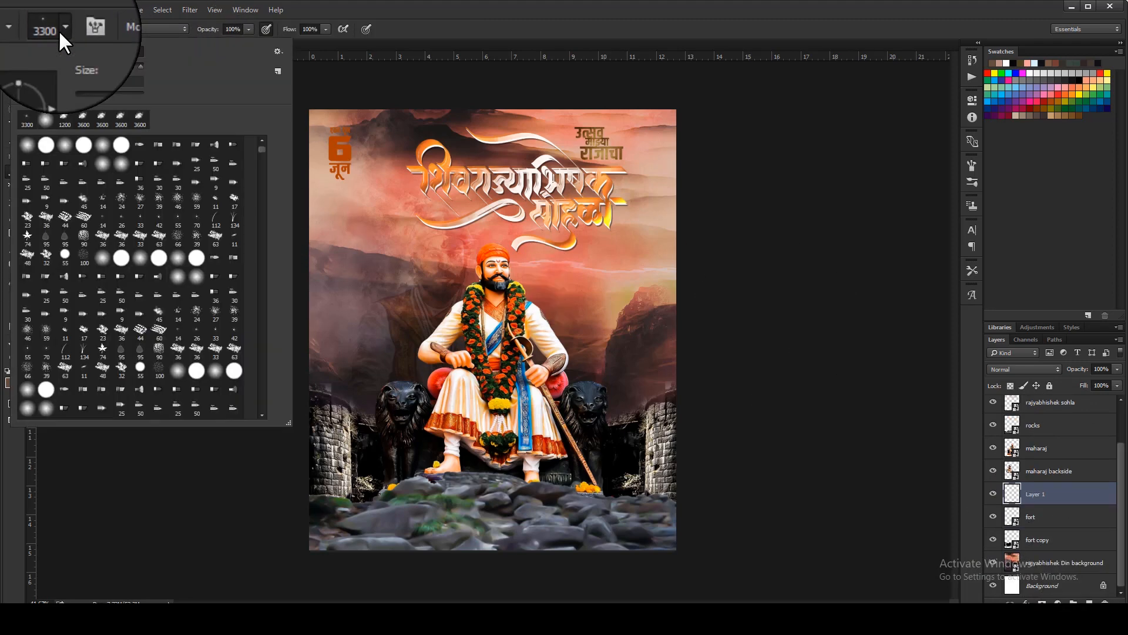
pyautogui.click(65, 120)
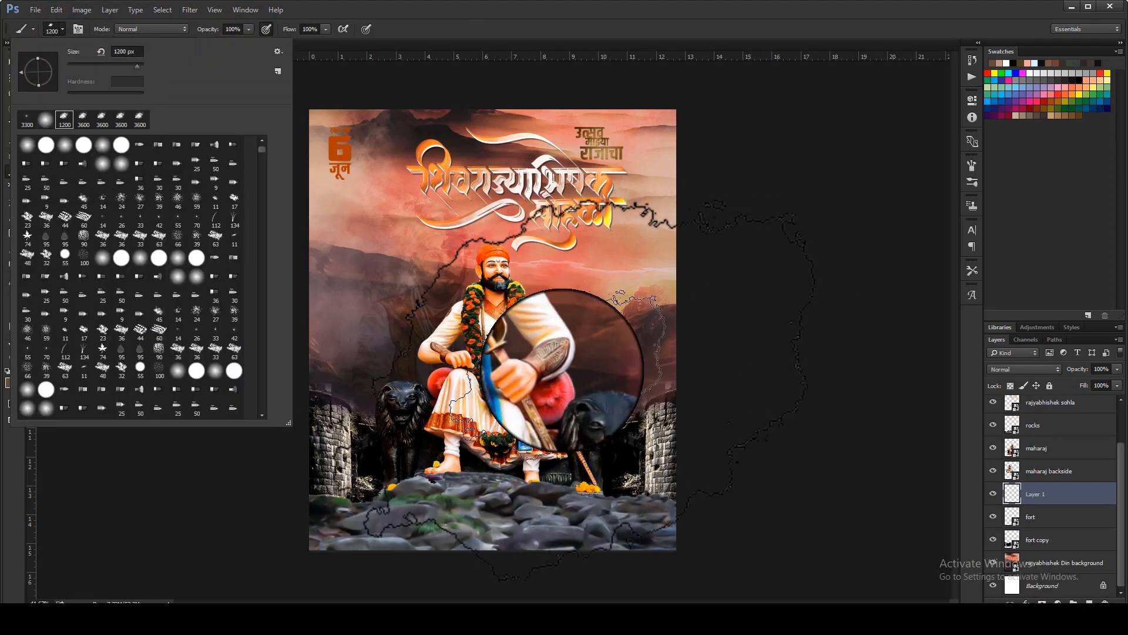
pyautogui.click(594, 378)
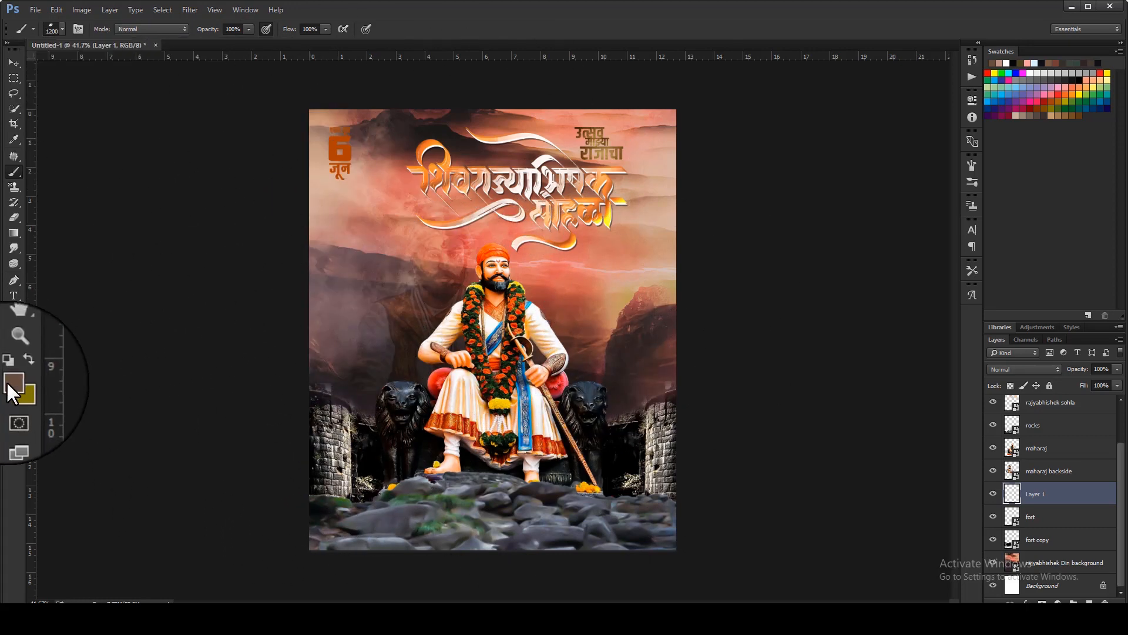
# - Set the foreground color to the light cream ffe2b7
pyautogui.click(10, 383)
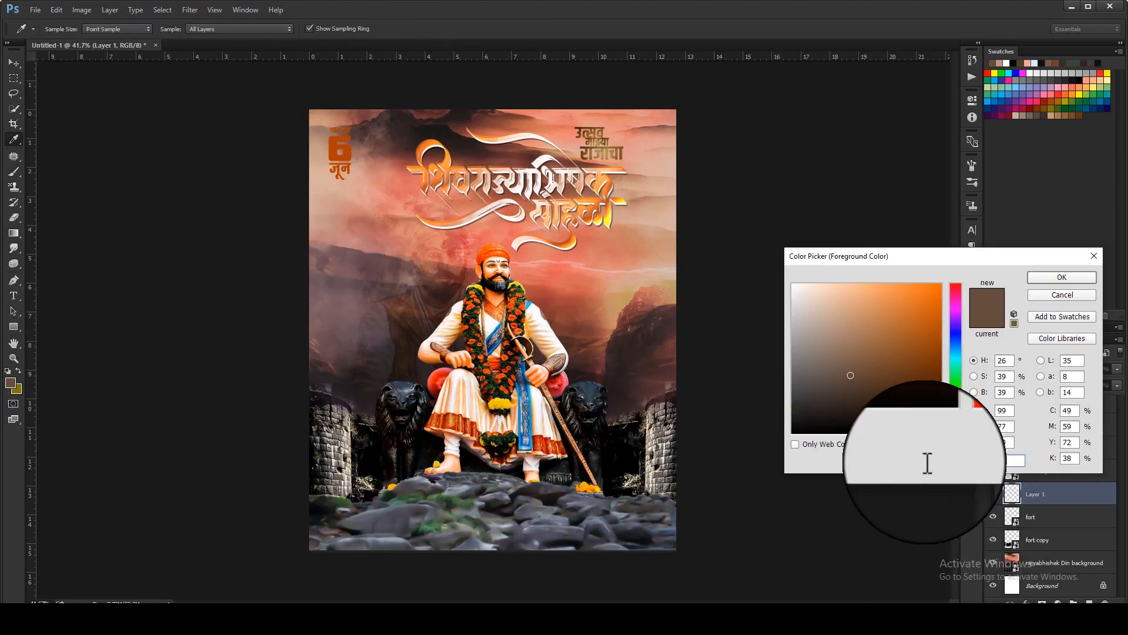
pyautogui.write('ff')
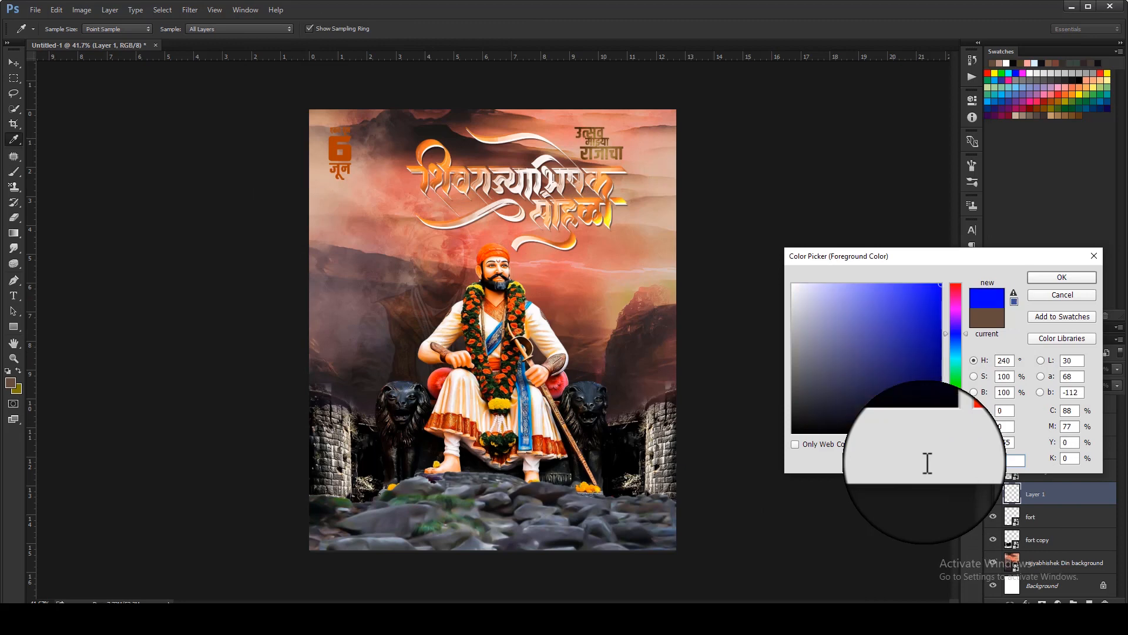
pyautogui.write('e2b7')
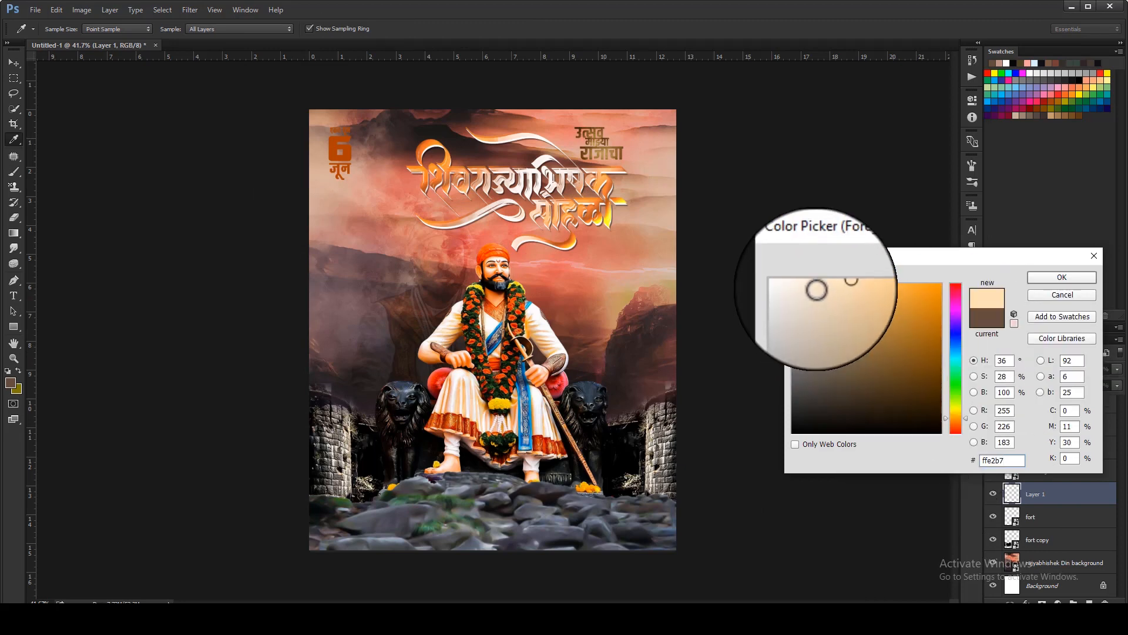
pyautogui.click(1062, 277)
# - Undo the trial cloud strokes near the poster's upper-right edge and set the brush opacity to 70%
pyautogui.press('b')
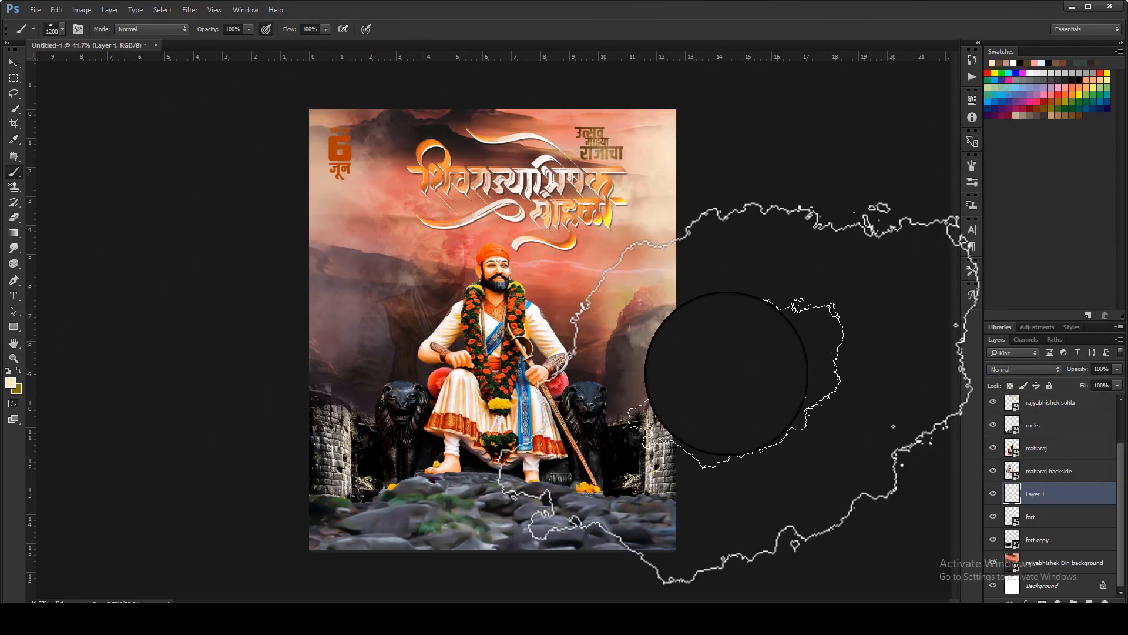
pyautogui.hotkey('ctrl', 'z')
pyautogui.hotkey('ctrl', 'alt', 'z')
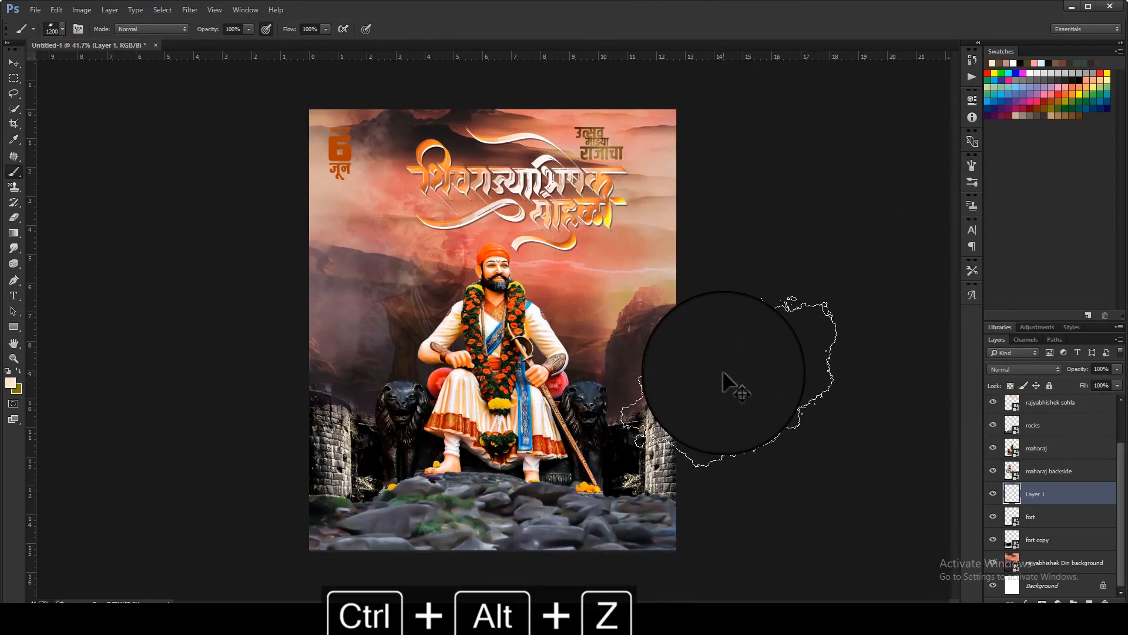
pyautogui.press('7')
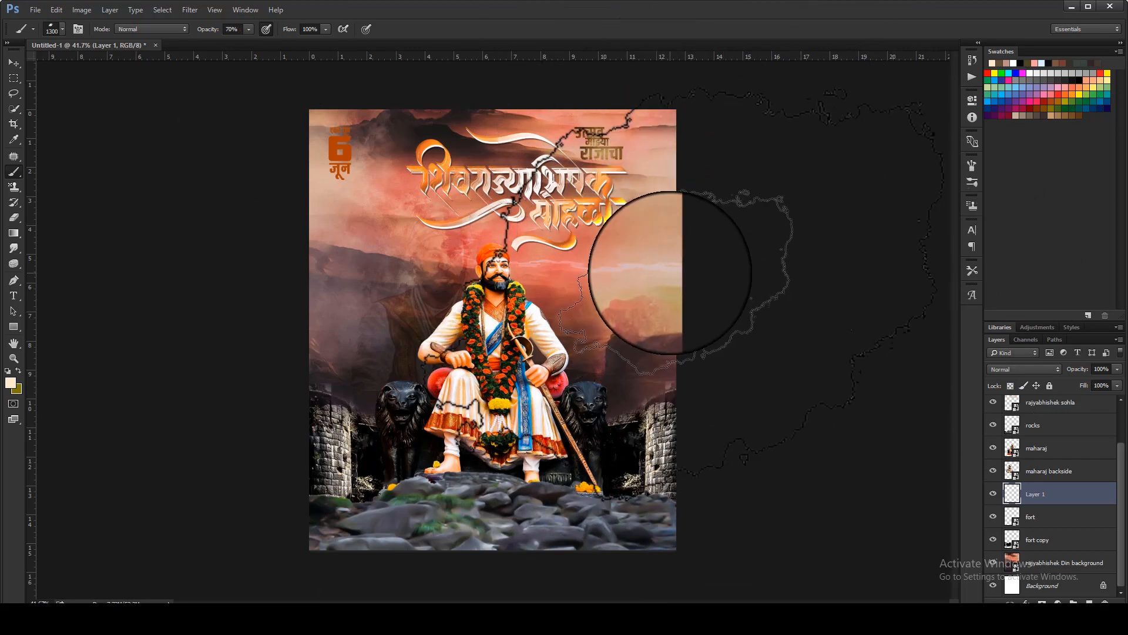
# - Enlarge the cloud brush to 2300 px and paint cream mist along the poster's left and right sides on the new layer
pyautogui.press(']')
pyautogui.press(']')
pyautogui.press(']')
pyautogui.press(']')
pyautogui.press(']')
pyautogui.press(']')
pyautogui.press(']')
pyautogui.press(']')
pyautogui.press(']')
pyautogui.press(']')
pyautogui.press(']')
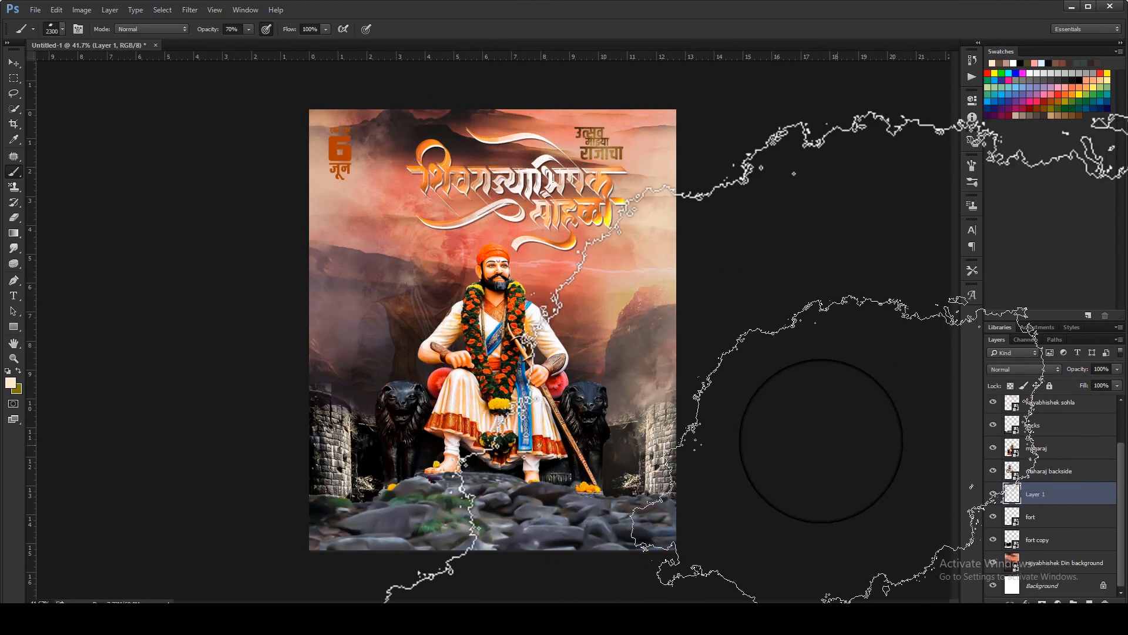
pyautogui.click(60, 27)
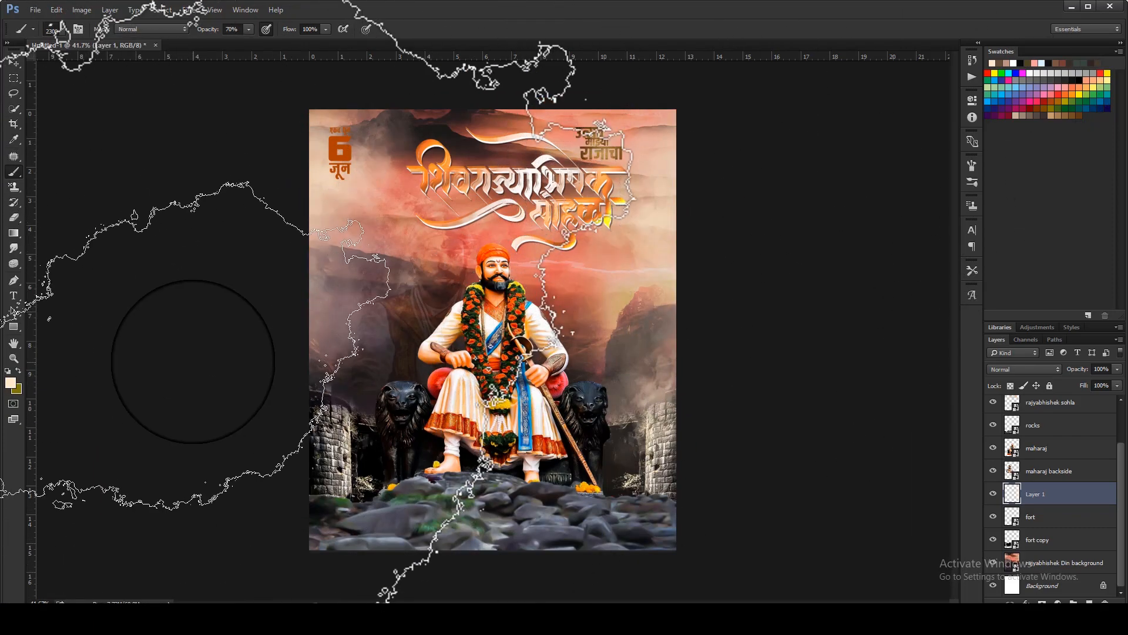
pyautogui.scroll(-1, 442, 158)
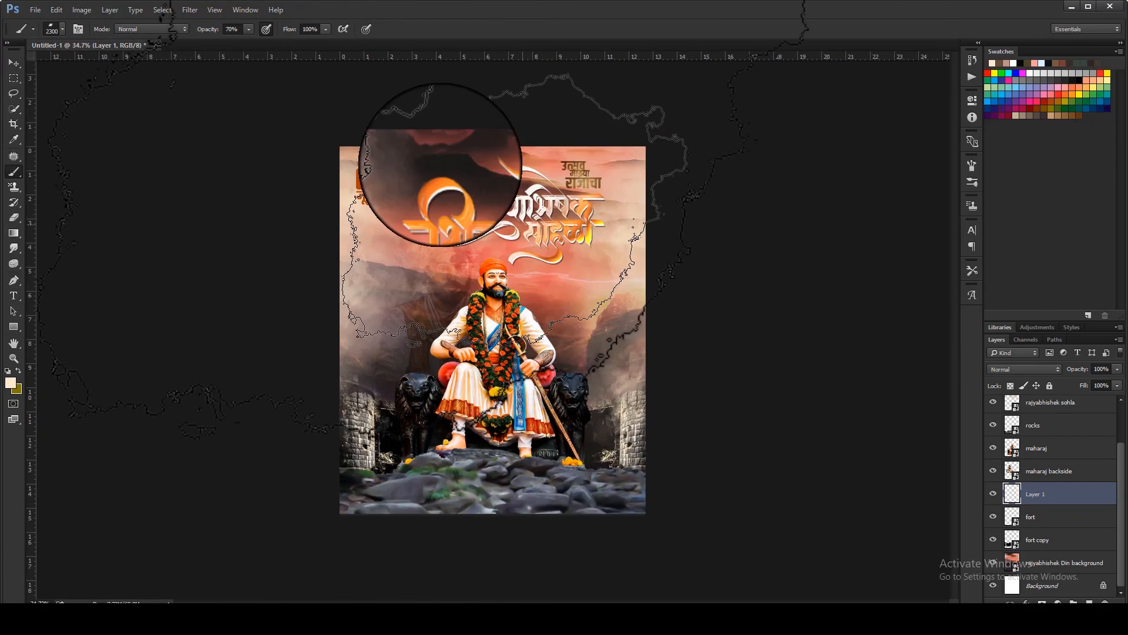
# - Try another 2300 px cloud brush over the poster's upper-left corner and undo the stroke
pyautogui.click(63, 30)
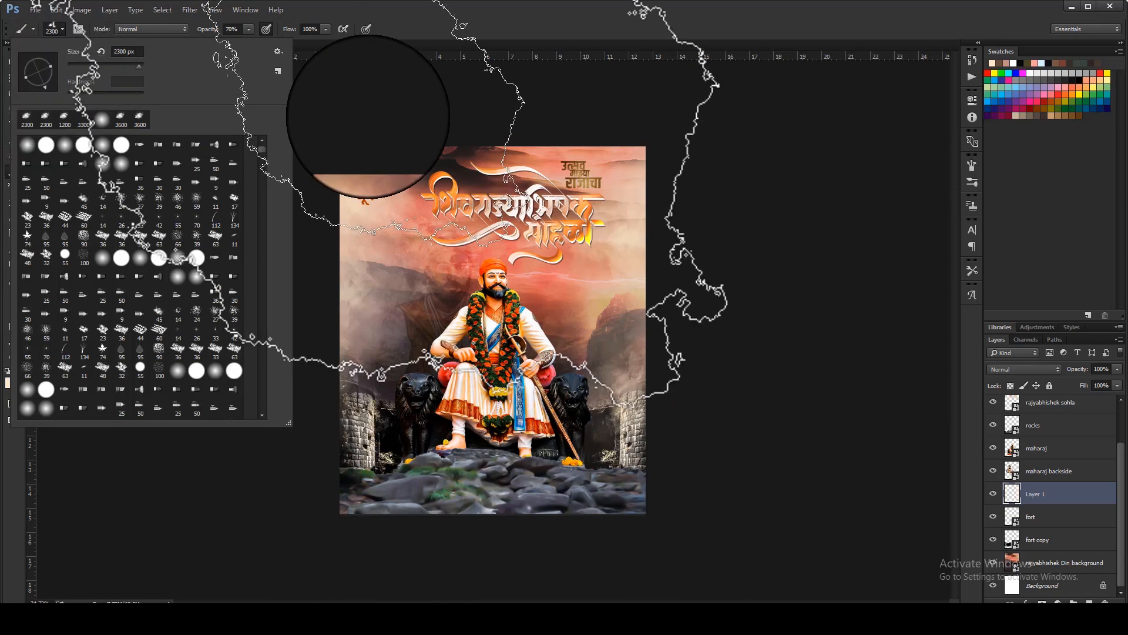
pyautogui.click(426, 86)
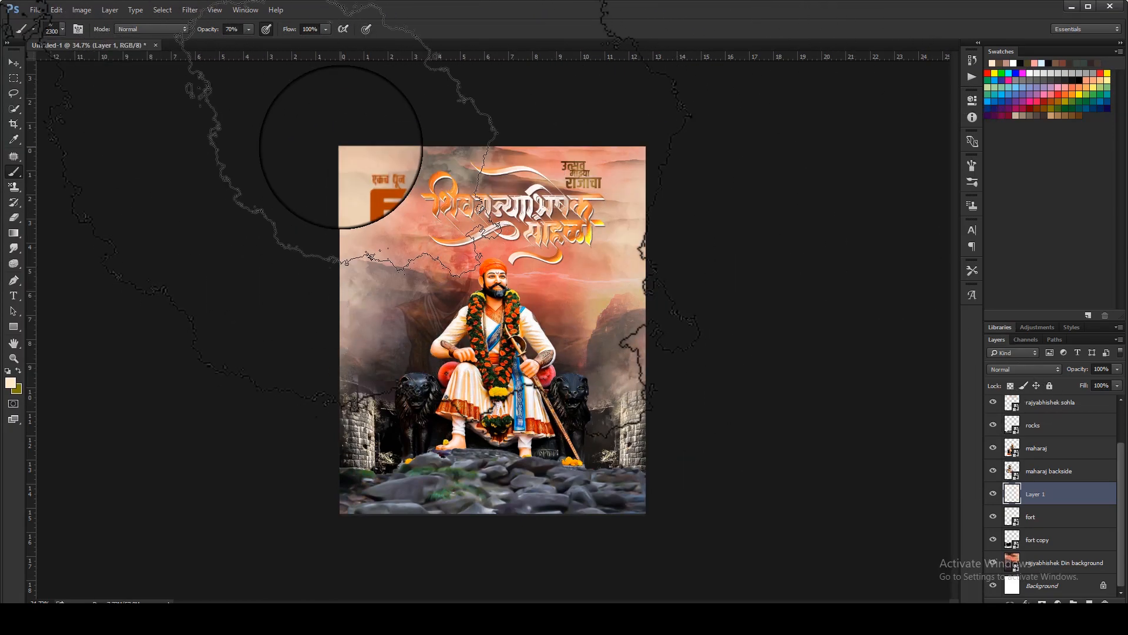
pyautogui.hotkey('ctrl', 'z')
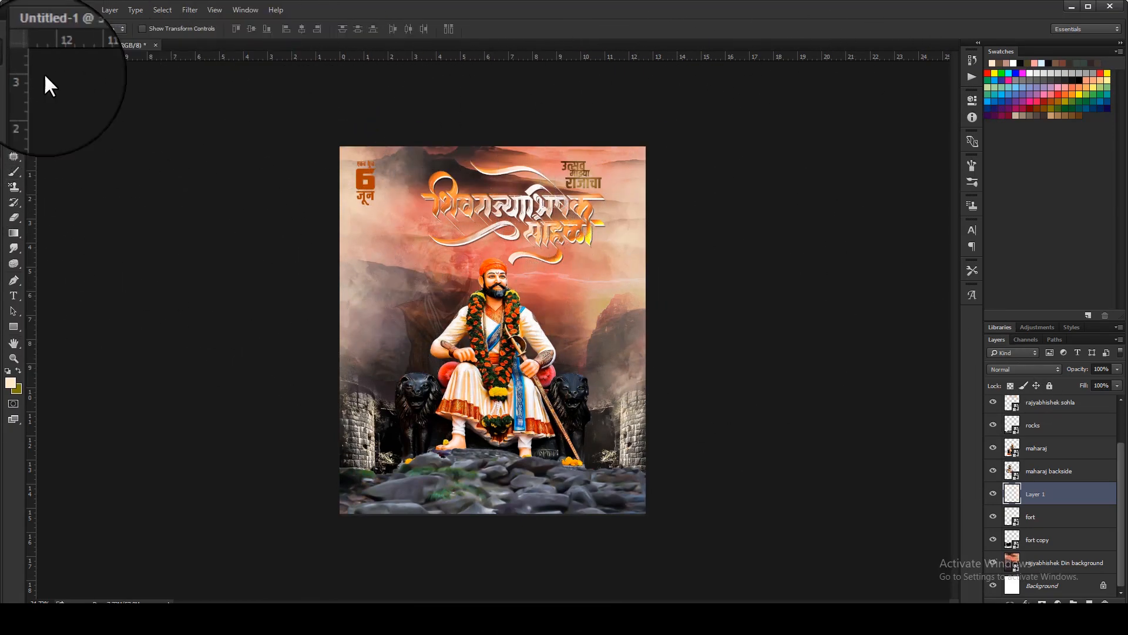
pyautogui.scroll(2, 496, 276)
pyautogui.click(602, 135)
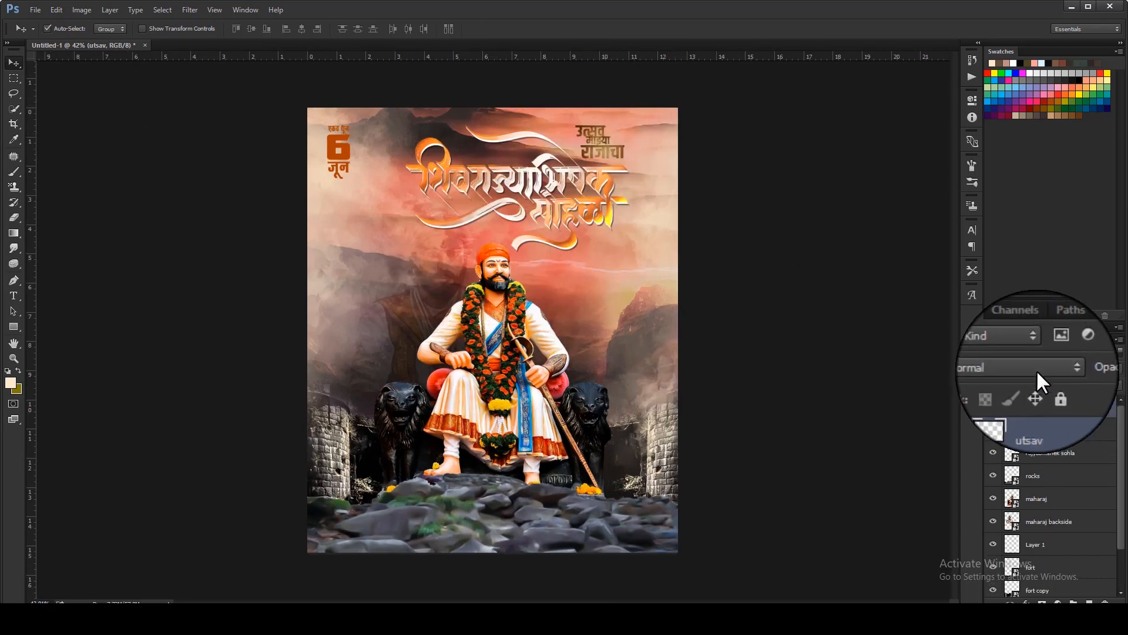
pyautogui.click(14, 171)
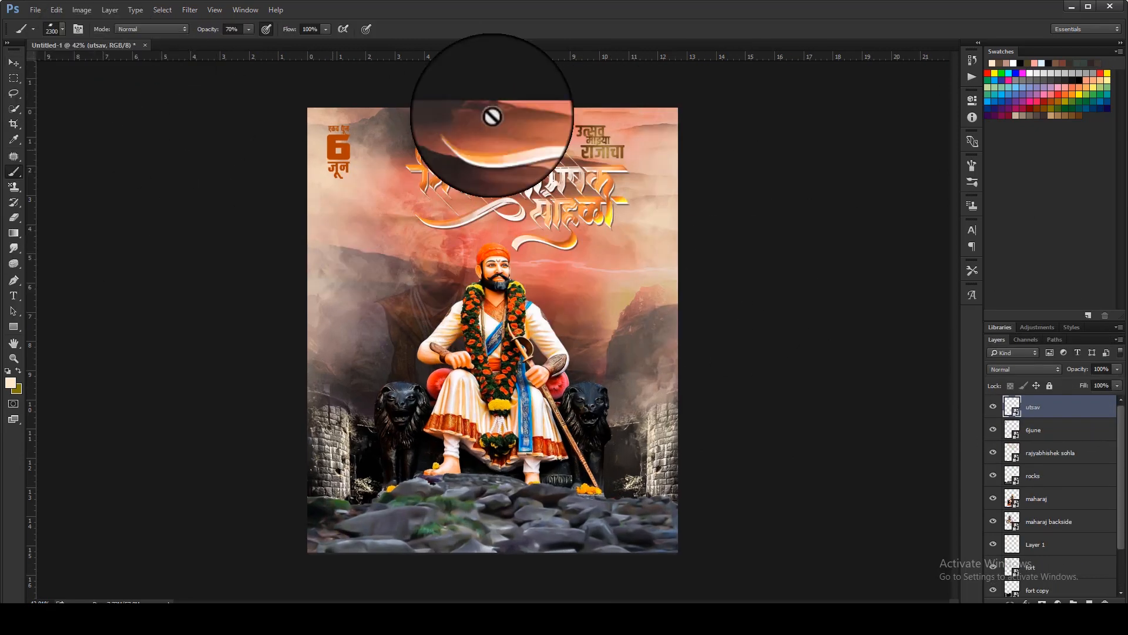
pyautogui.scroll(-3, 1064, 537)
pyautogui.click(1060, 497)
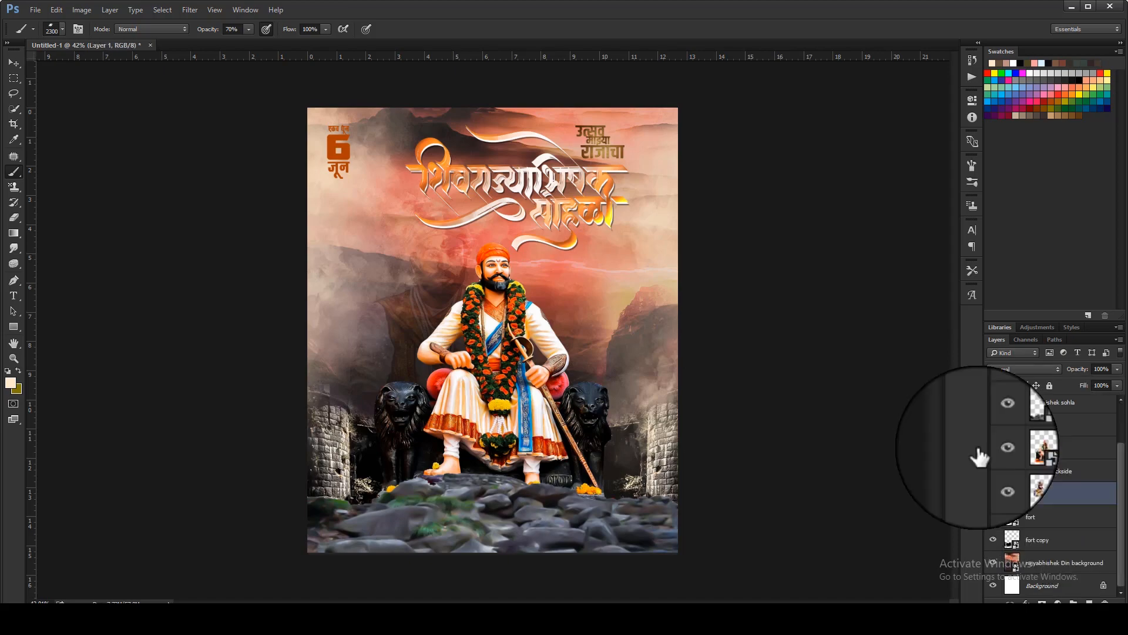
pyautogui.scroll(-3, 660, 290)
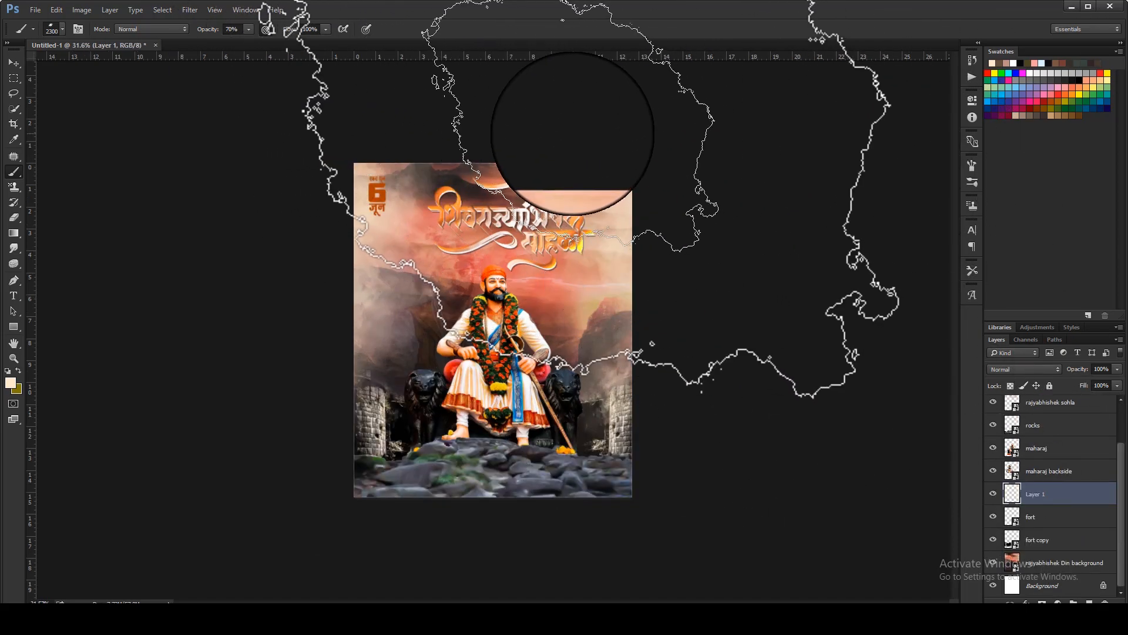
pyautogui.scroll(3, 573, 133)
pyautogui.click(14, 66)
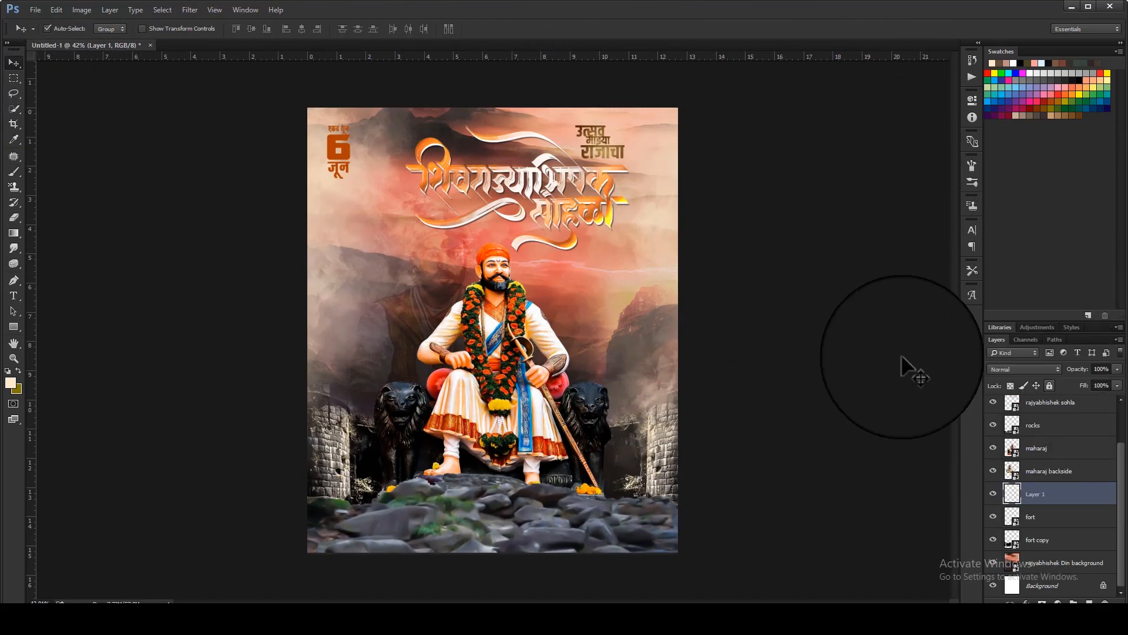
# - Set the utsav text layer's blend mode to Linear Burn and its opacity to 62%
pyautogui.click(603, 149)
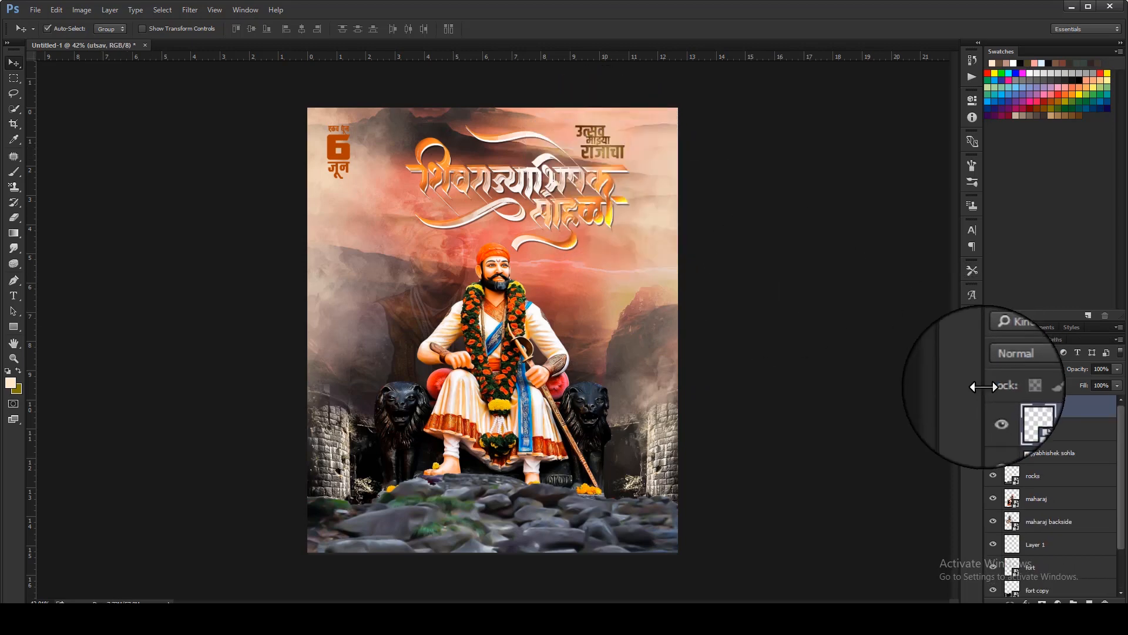
pyautogui.click(1025, 373)
pyautogui.click(1118, 369)
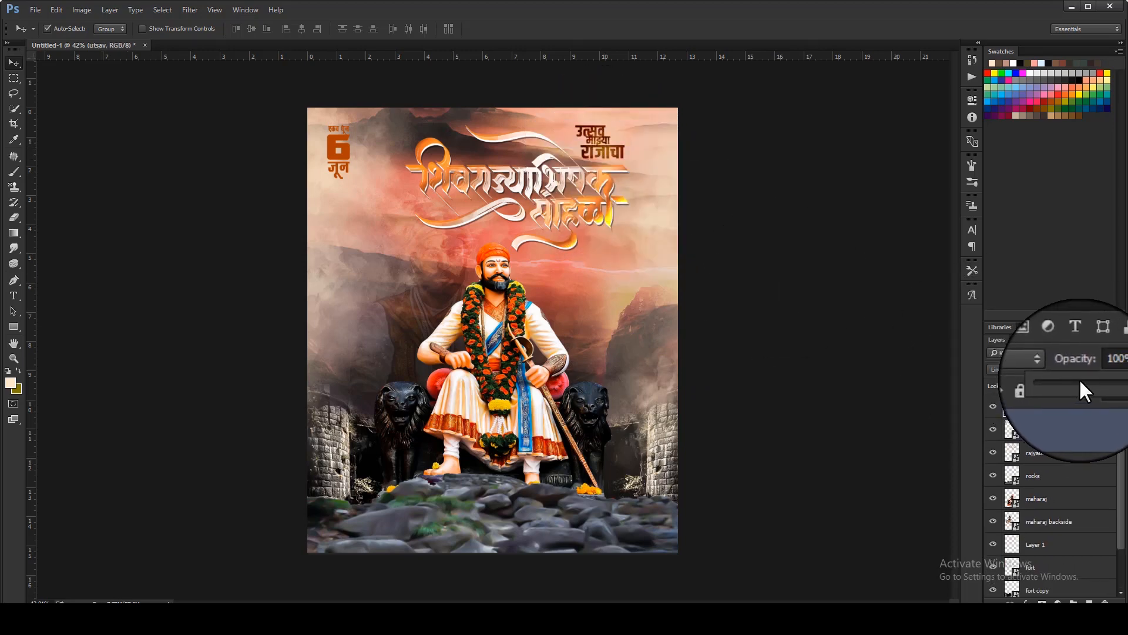
pyautogui.moveTo(1079, 378); pyautogui.dragTo(1096, 378)
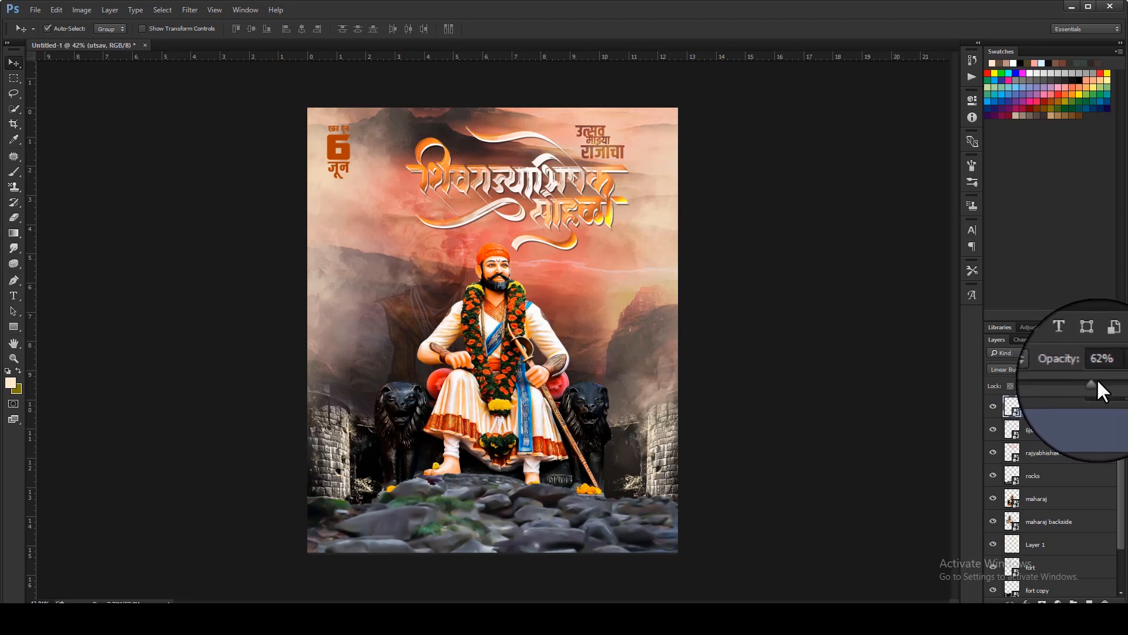
pyautogui.click(870, 280)
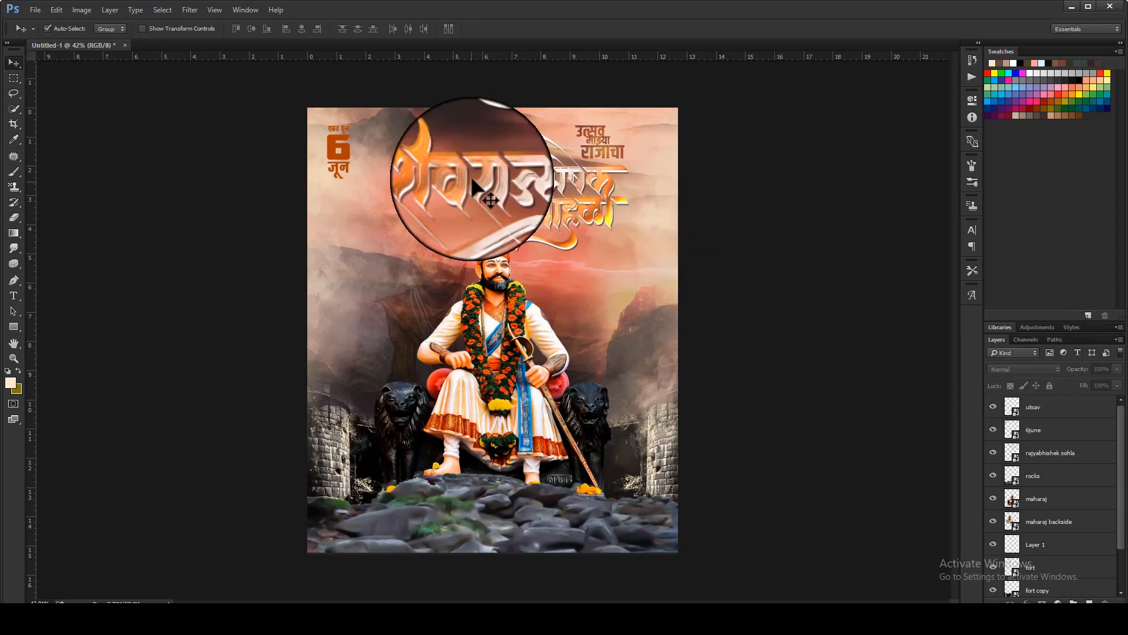
pyautogui.click(339, 150)
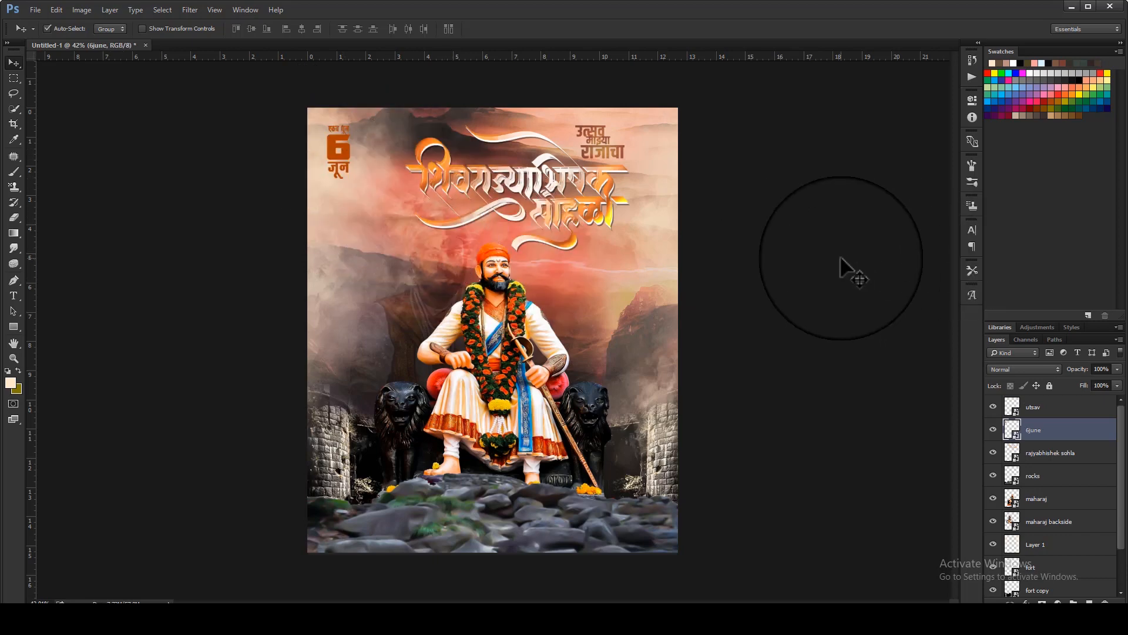
pyautogui.click(845, 271)
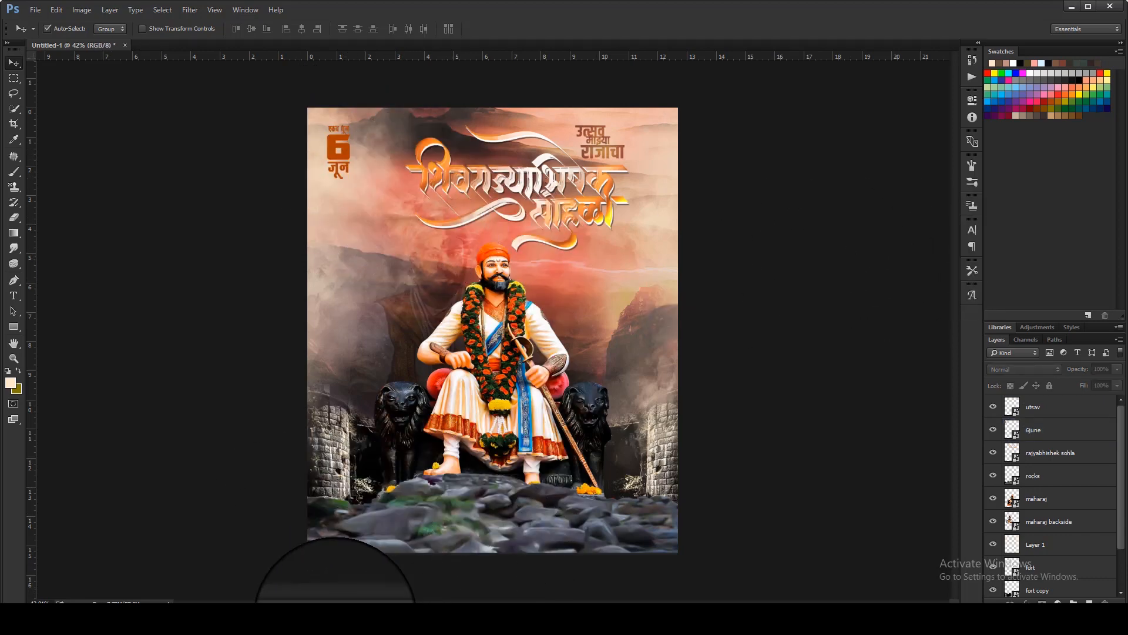
# - Place the sanai image from the Youtube folder on the poster and move the trumpeter into the poster's lower-left corner
pyautogui.moveTo(330, 582)
pyautogui.click(363, 555)
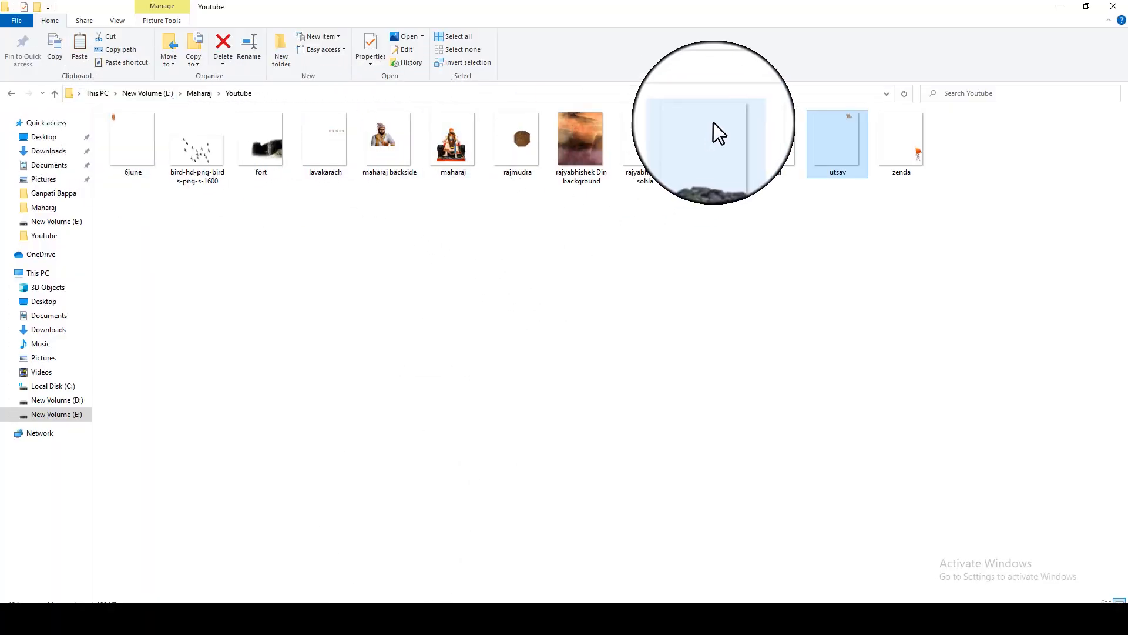
pyautogui.click(754, 146)
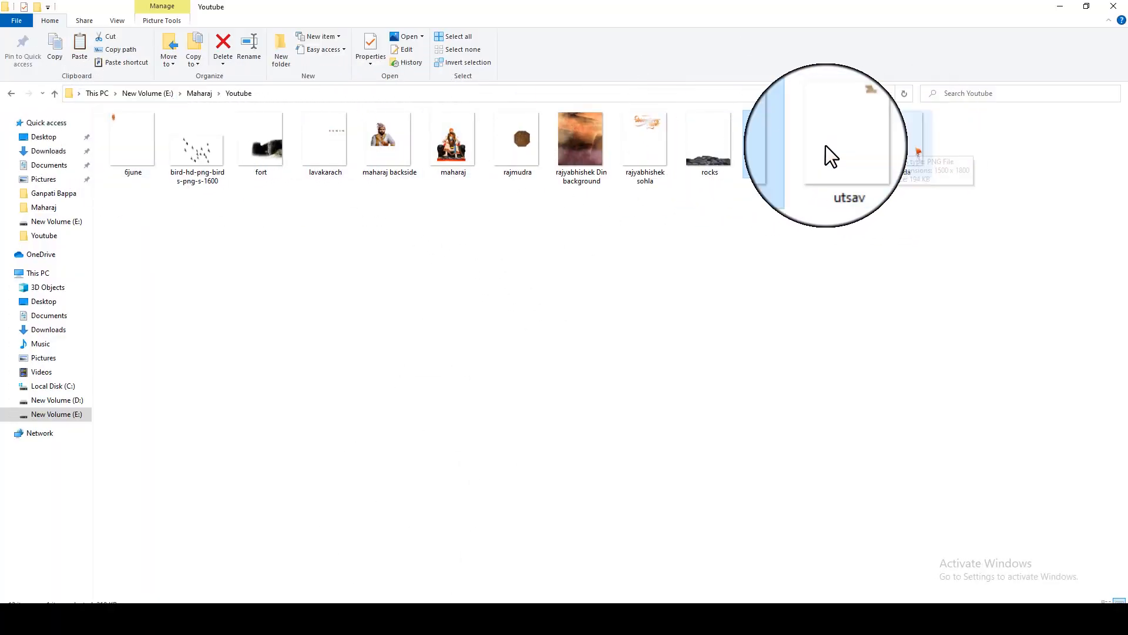
pyautogui.click(466, 622)
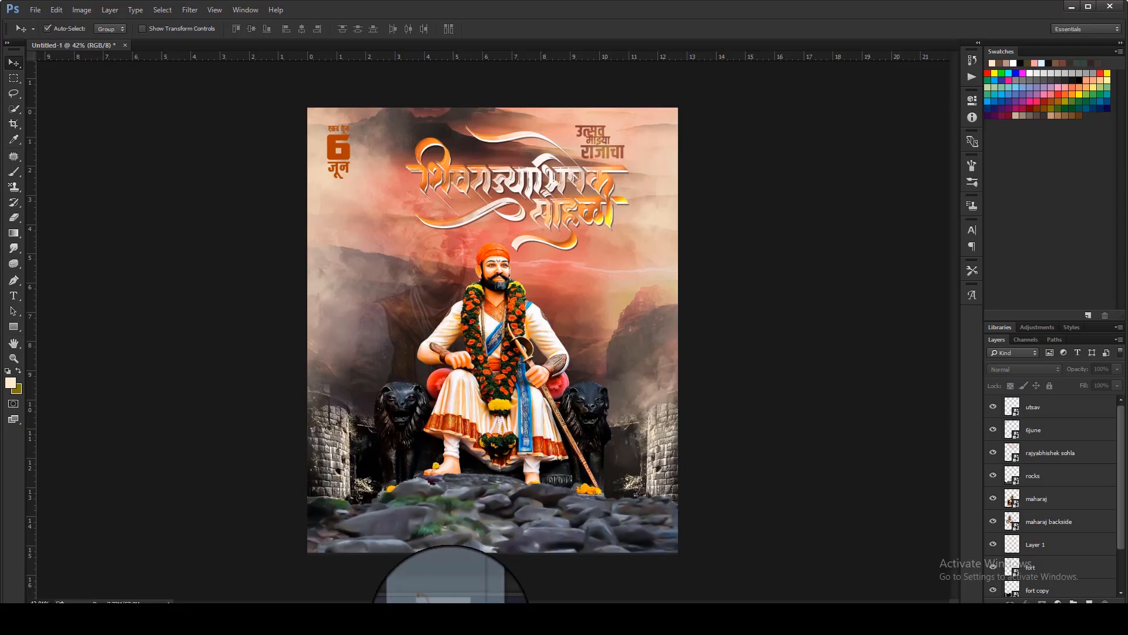
pyautogui.moveTo(450, 481); pyautogui.dragTo(474, 393)
pyautogui.press('Return')
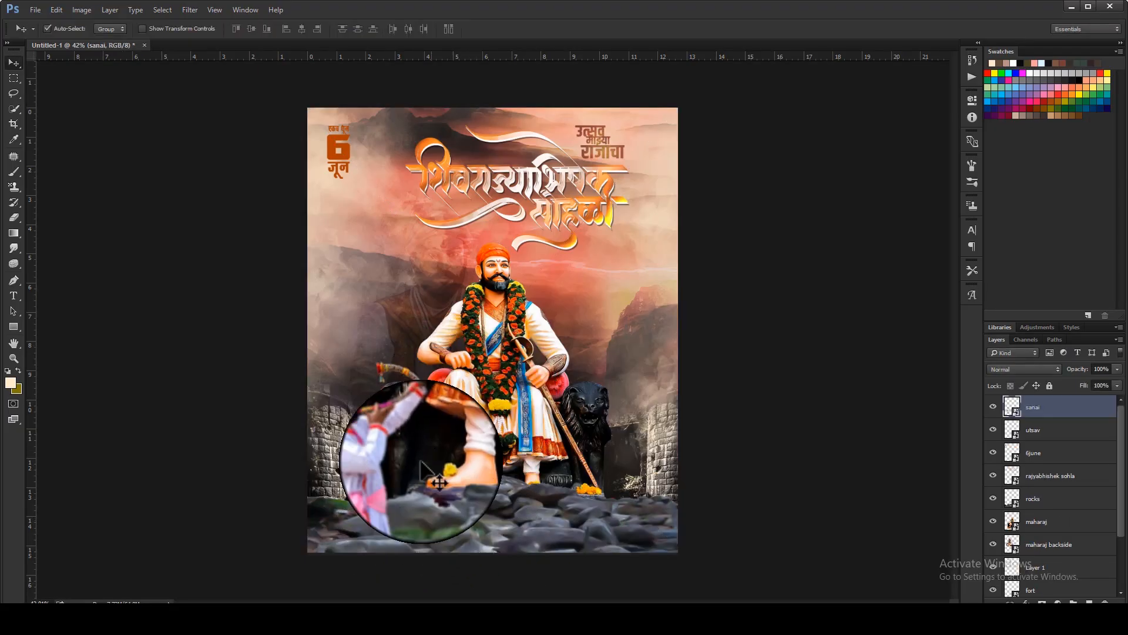
pyautogui.moveTo(385, 467); pyautogui.dragTo(341, 519)
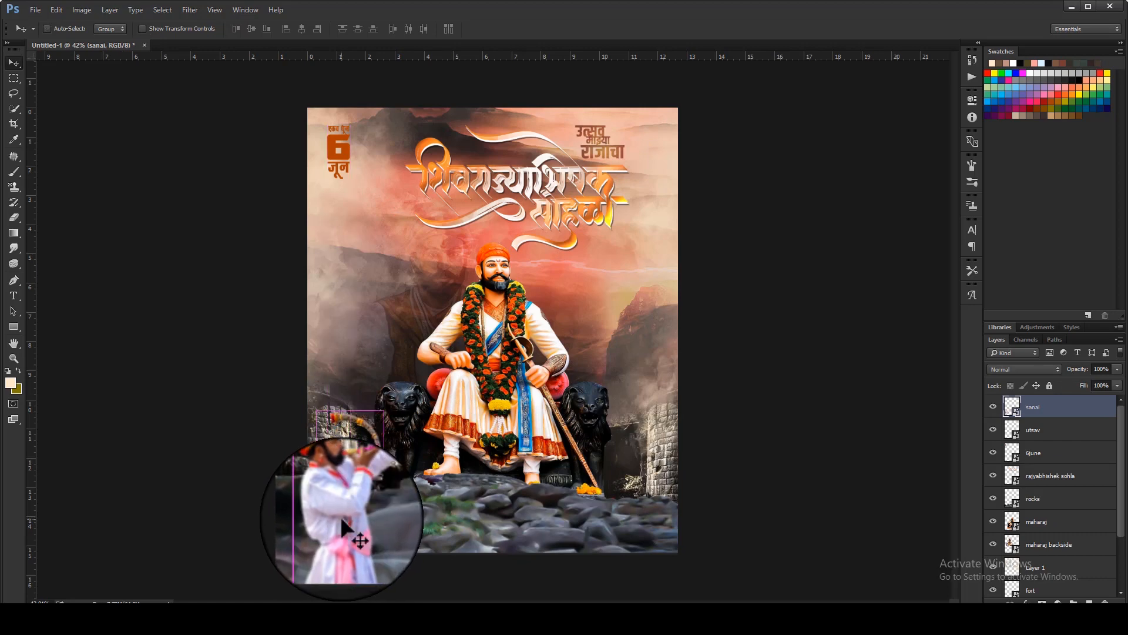
# - Duplicate the sanai layer, flip the copy horizontally and move it to the poster's lower-right corner
pyautogui.hotkey('ctrl', 'j')
pyautogui.hotkey('ctrl', 't')
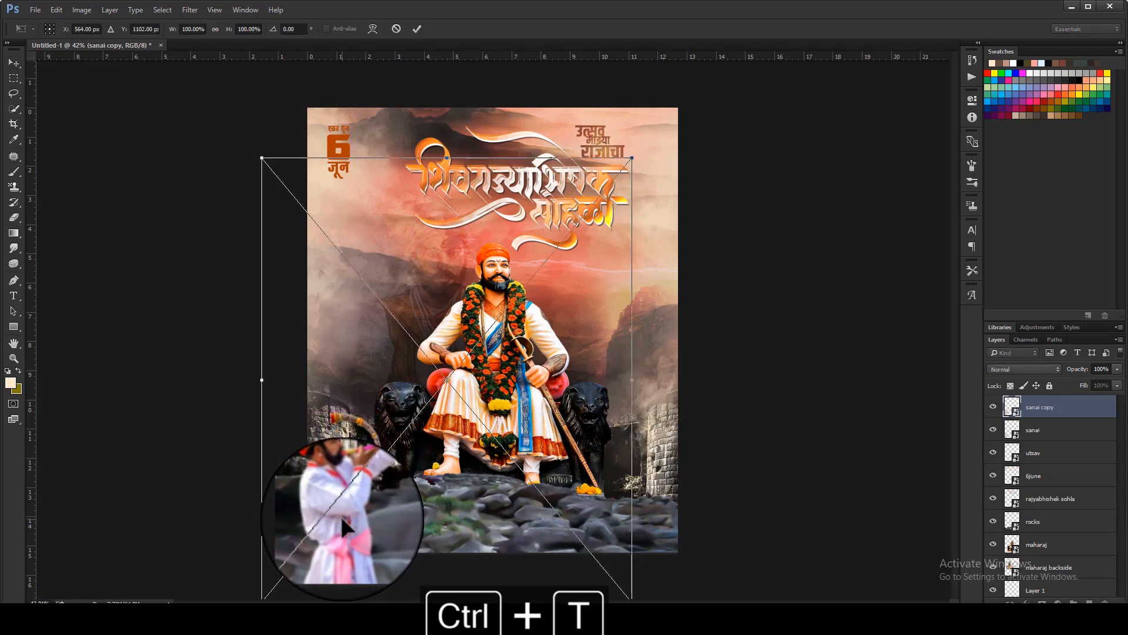
pyautogui.rightClick(414, 507)
pyautogui.click(464, 491)
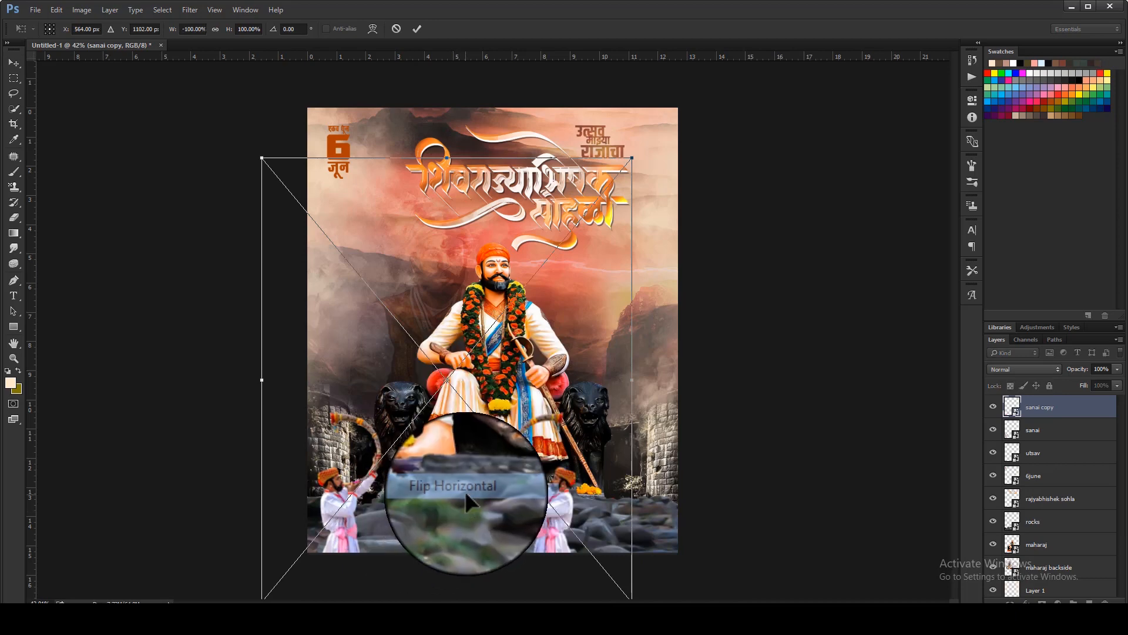
pyautogui.moveTo(530, 521); pyautogui.dragTo(637, 523)
pyautogui.press('Return')
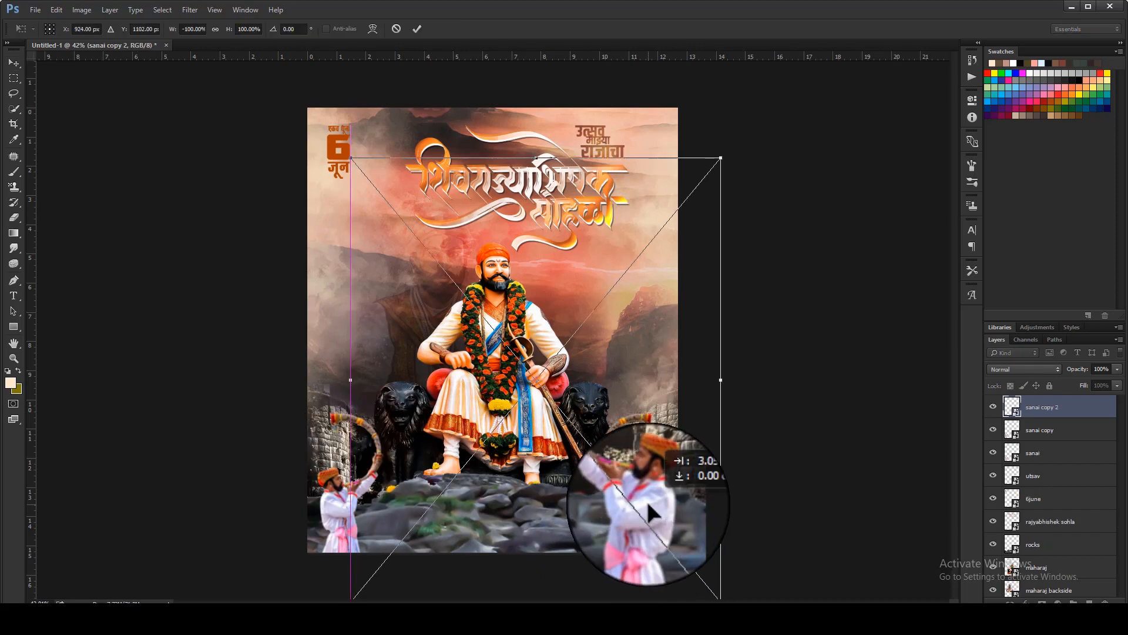
# - Adjust the flipped sanai copy's position in the poster's lower-right corner and commit the transform
pyautogui.moveTo(650, 513); pyautogui.dragTo(648, 520)
pyautogui.press('Return')
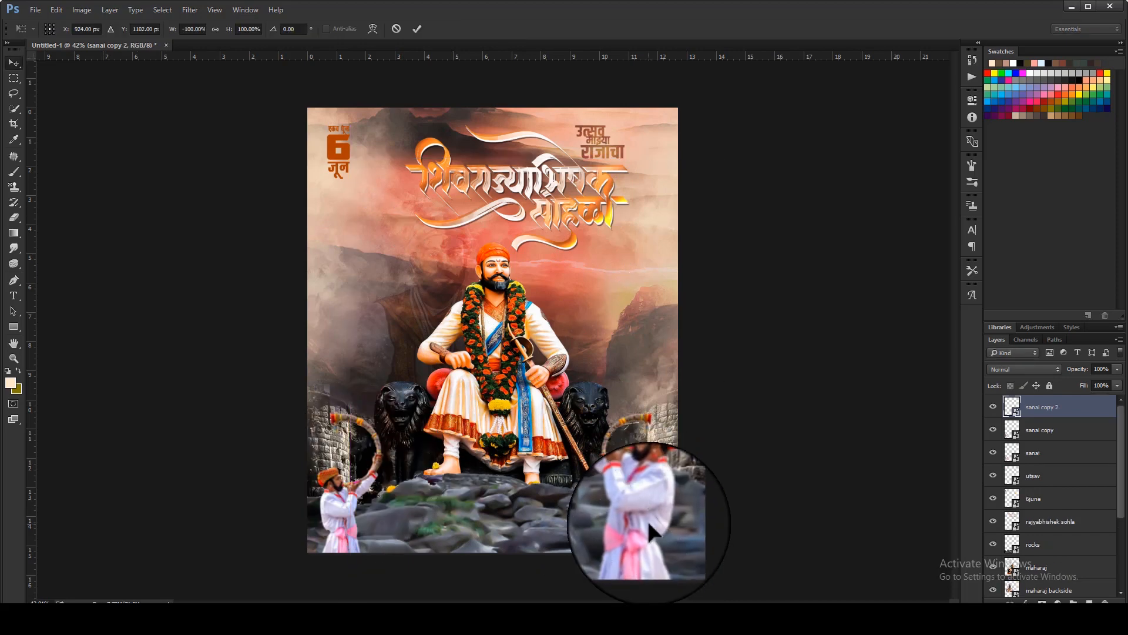
# - Place the zenda image from the Youtube folder on the poster and reorder its layer beneath the sanai layers
pyautogui.click(372, 556)
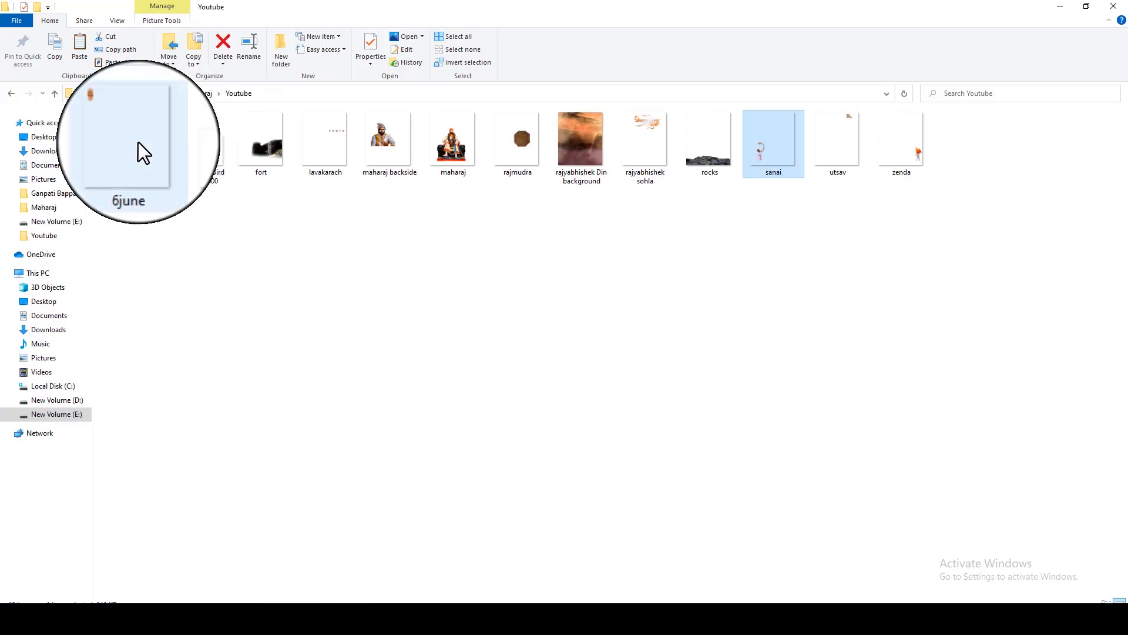
pyautogui.moveTo(917, 155); pyautogui.dragTo(641, 456)
pyautogui.press('Return')
pyautogui.moveTo(1040, 407); pyautogui.dragTo(1031, 487)
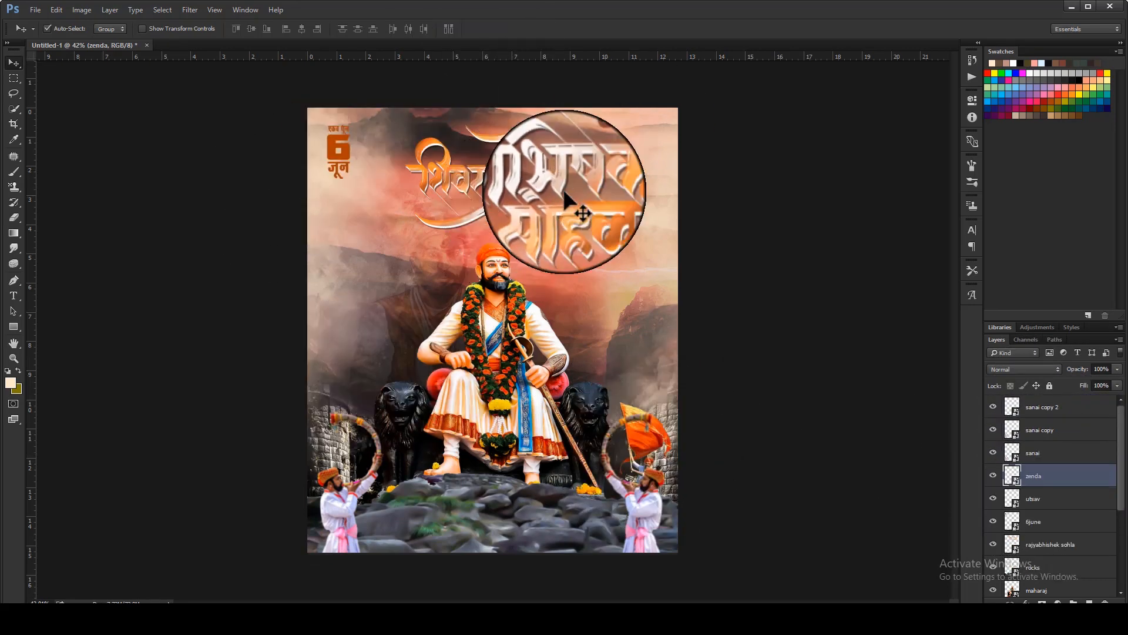
# - Add a Color Lookup adjustment layer directly above Layer 1
pyautogui.scroll(-3, 1052, 460)
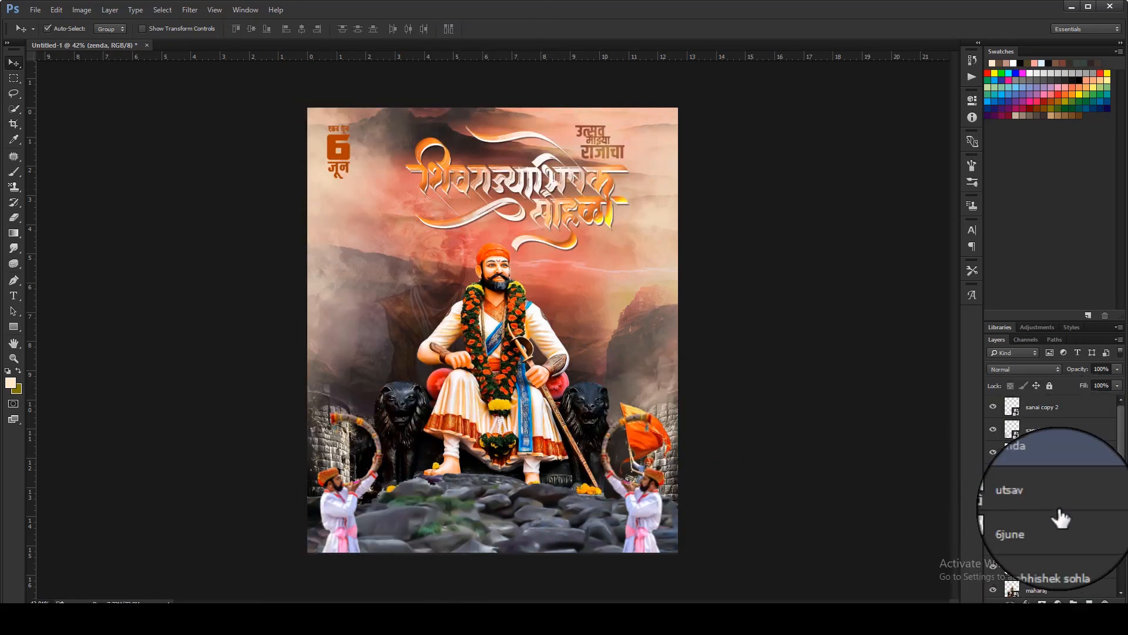
pyautogui.click(1055, 552)
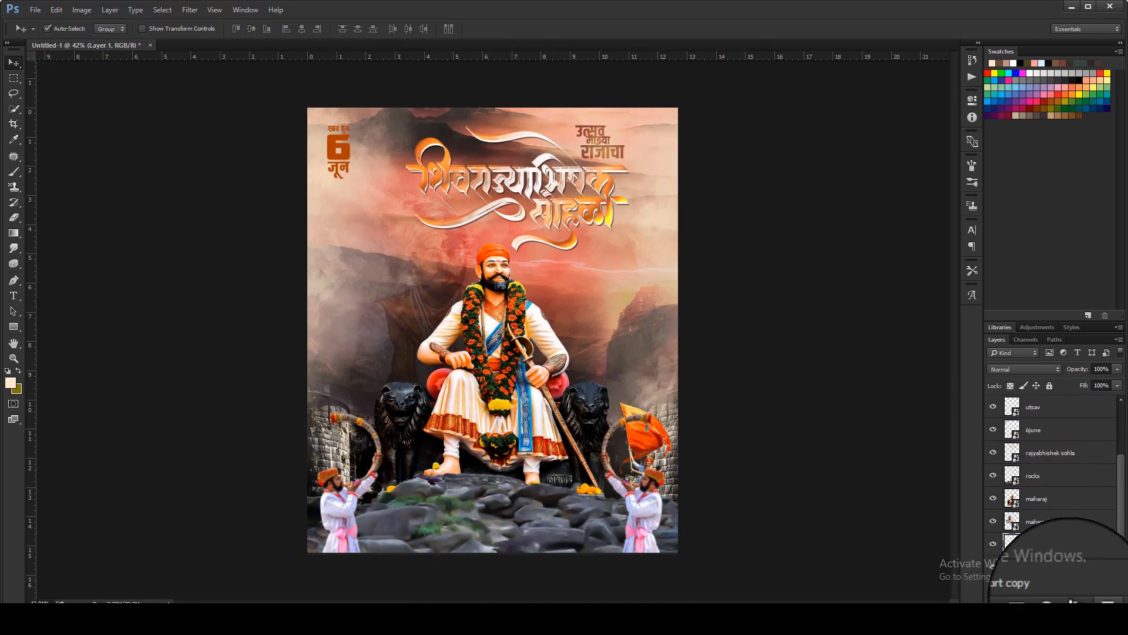
pyautogui.click(1060, 602)
pyautogui.click(1039, 532)
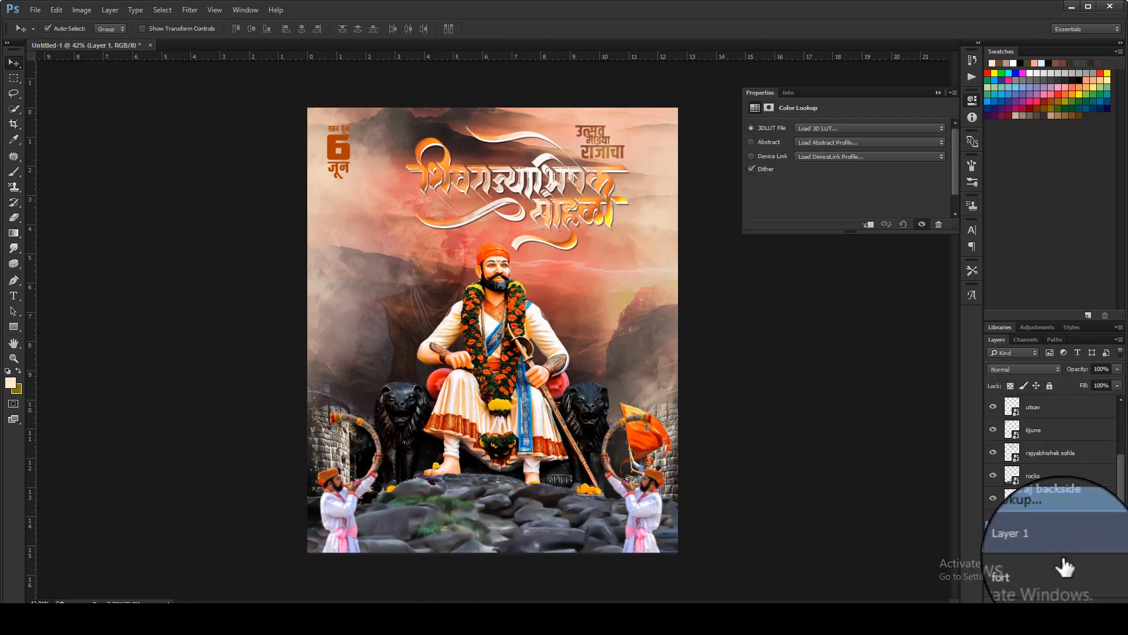
# - Cycle through the Color Lookup 3DLUT presets and keep one that gives the background a cooler blue-pink tone
pyautogui.click(830, 124)
pyautogui.click(840, 174)
pyautogui.press('Down')
pyautogui.press('Down')
pyautogui.press('Down')
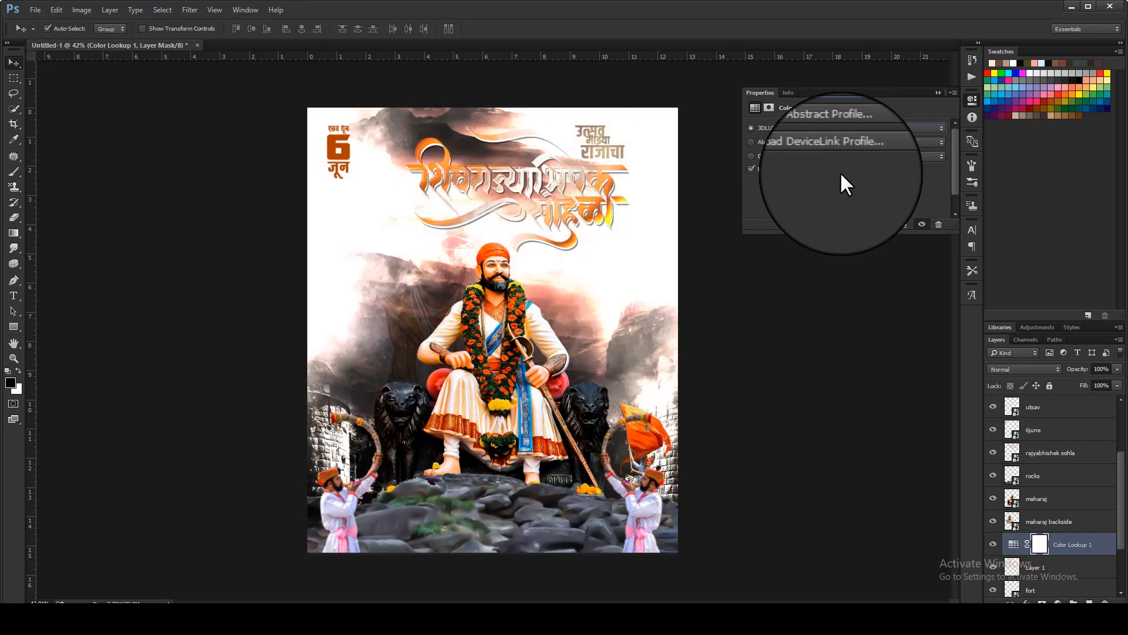
pyautogui.press('Down')
pyautogui.press('Down')
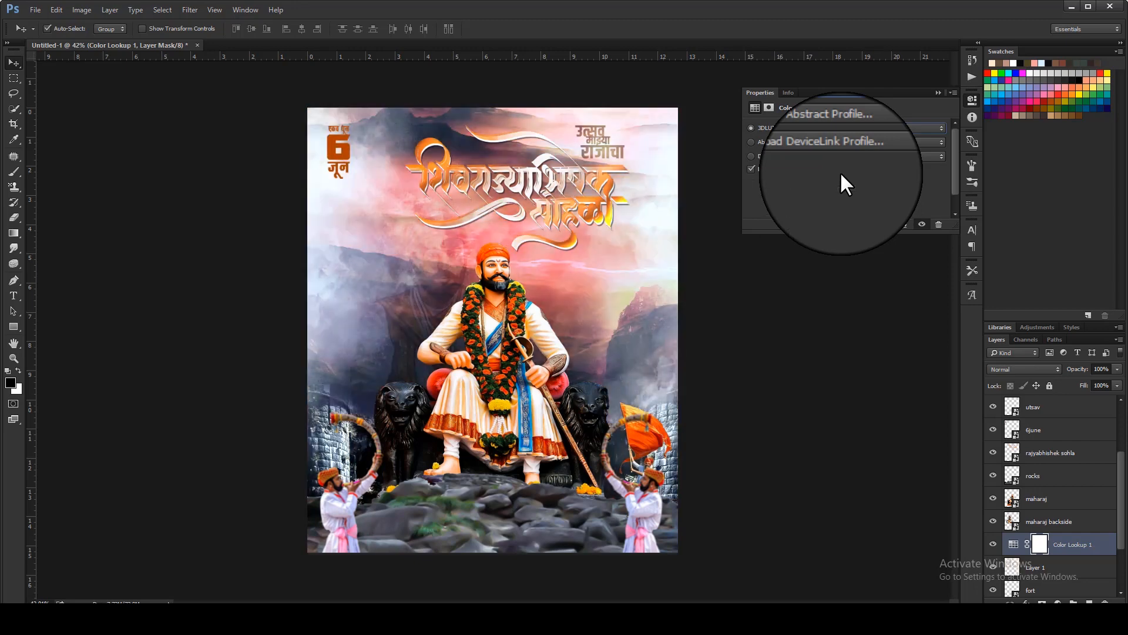
pyautogui.press('Down')
pyautogui.press('Down')
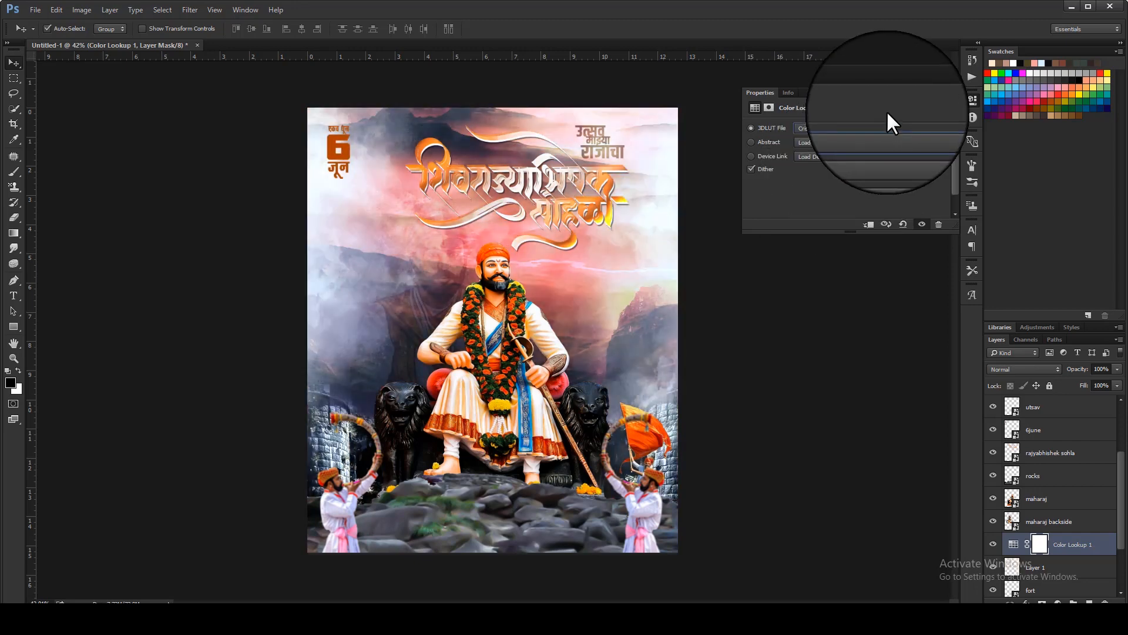
pyautogui.click(938, 95)
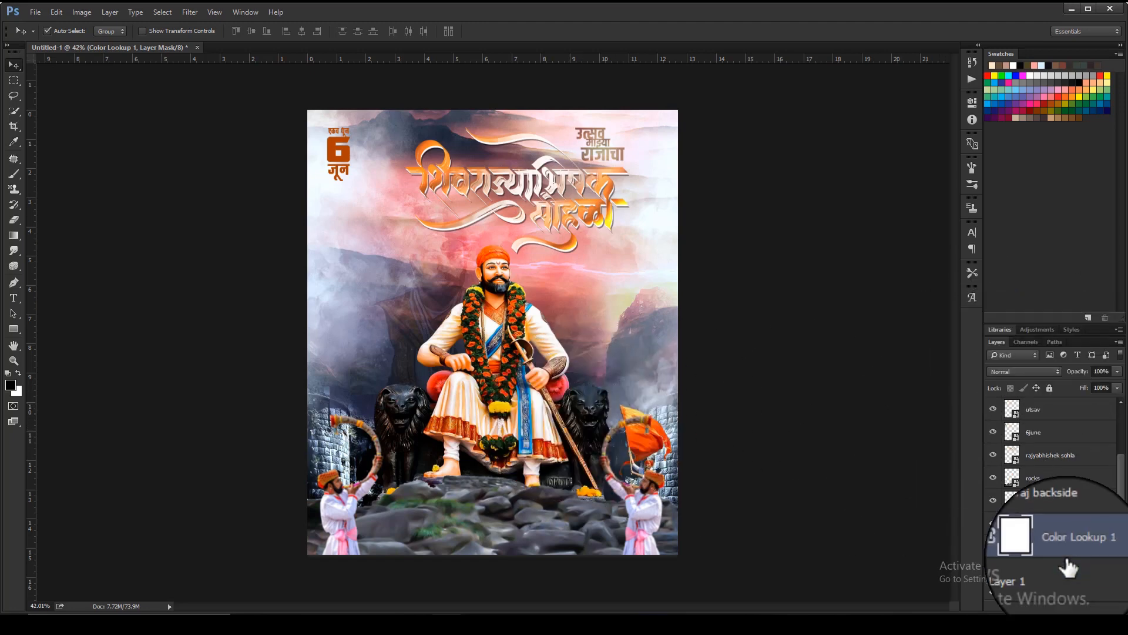
# - Try the Color Lookup 1 layer at other stack positions, settle it between Layer 1 and fort, and toggle Layer 1's visibility to compare
pyautogui.moveTo(1068, 555); pyautogui.dragTo(1052, 469)
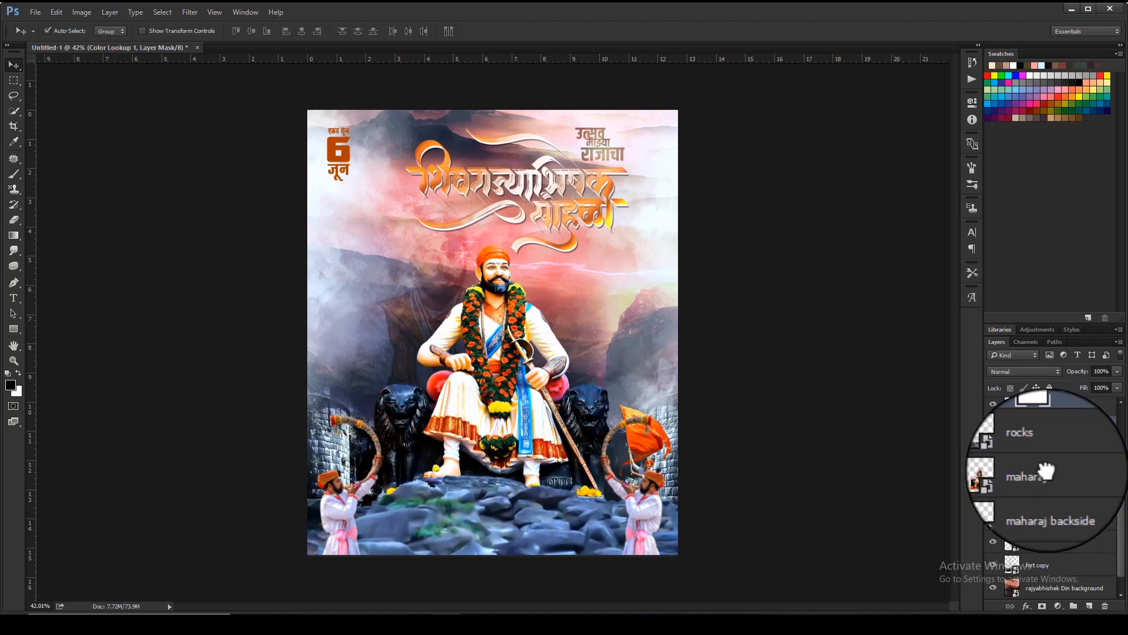
pyautogui.moveTo(1055, 427); pyautogui.dragTo(1050, 564)
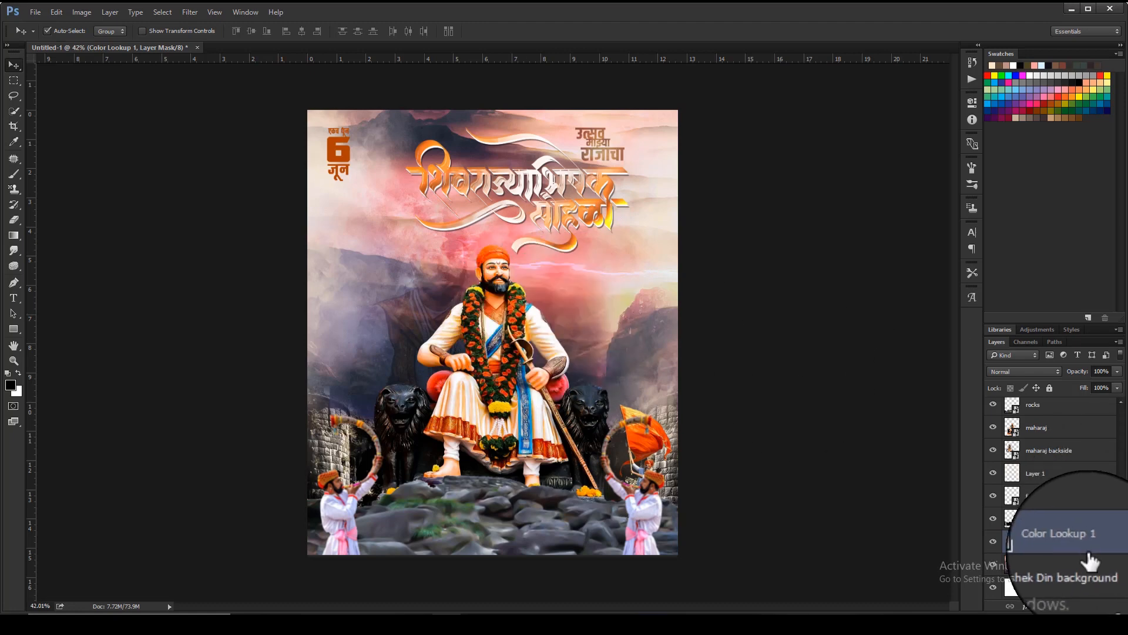
pyautogui.moveTo(1071, 545); pyautogui.dragTo(1063, 496)
pyautogui.click(992, 476)
pyautogui.click(993, 476)
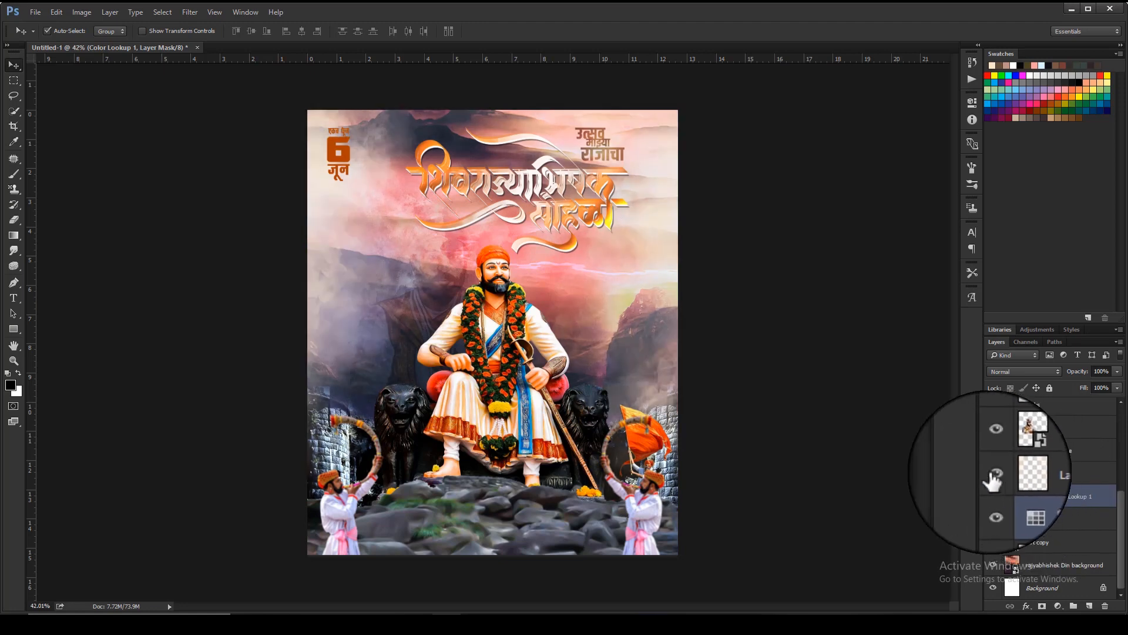
# - Apply a Color Overlay layer style to the Layer 1 mist in pale cream #ffe6b0
pyautogui.click(1047, 478)
pyautogui.rightClick(1047, 477)
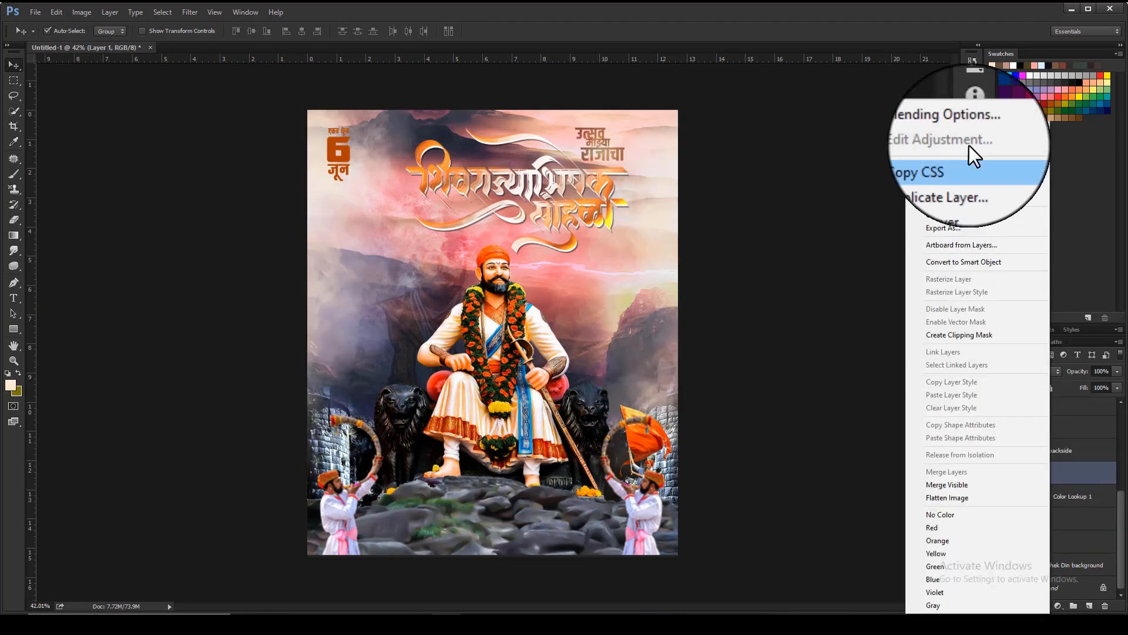
pyautogui.click(975, 127)
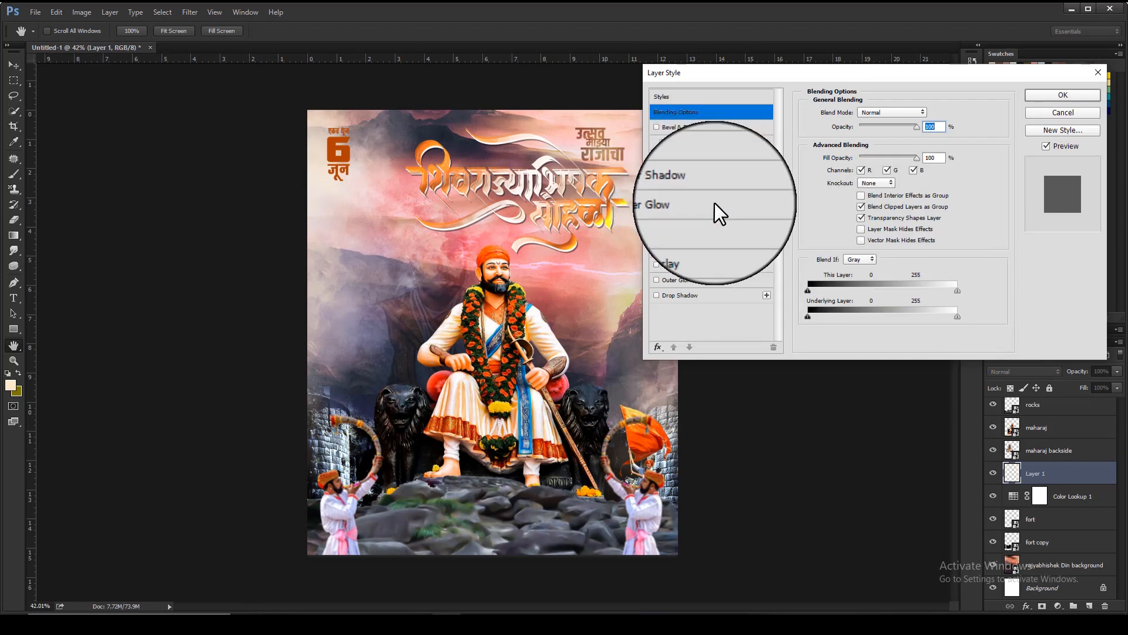
pyautogui.click(711, 234)
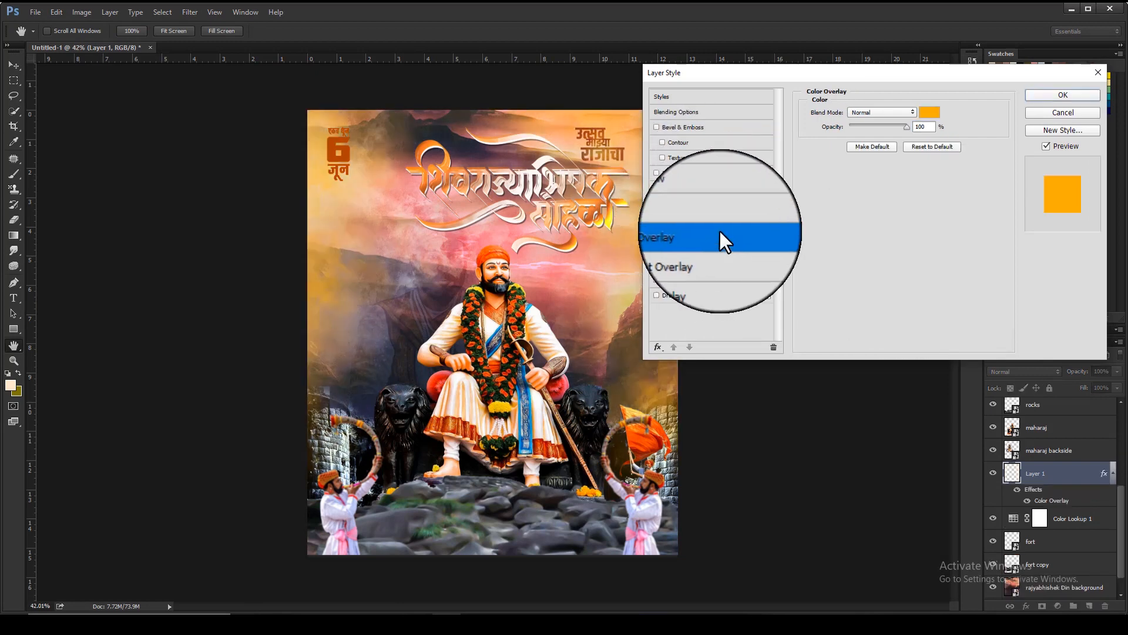
pyautogui.click(929, 113)
pyautogui.moveTo(839, 288); pyautogui.dragTo(839, 285)
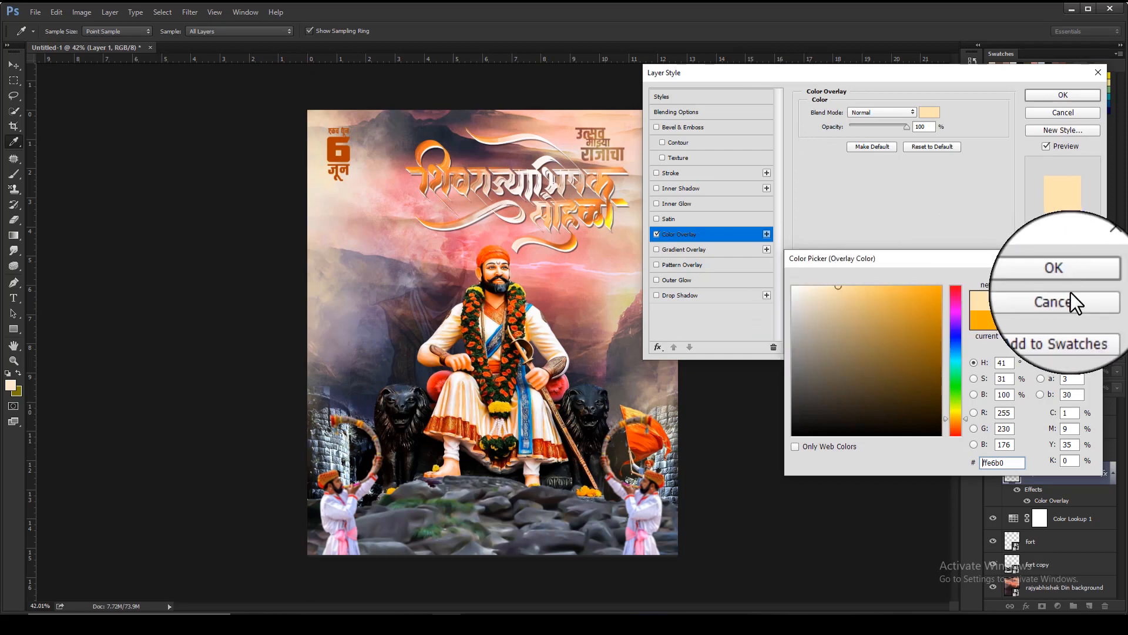
pyautogui.click(1054, 281)
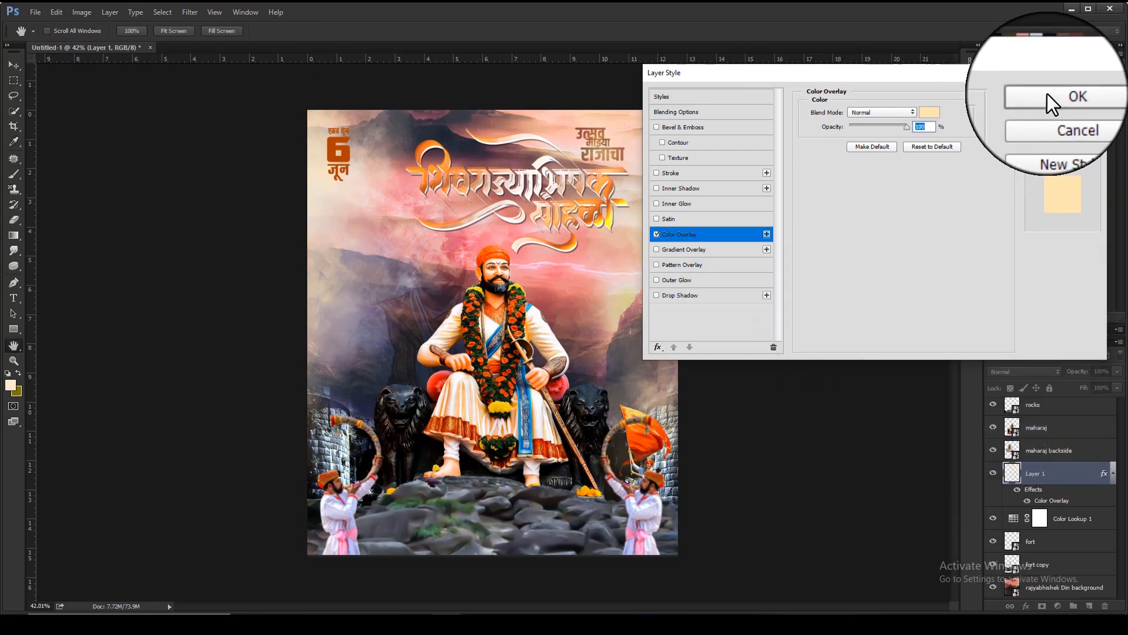
pyautogui.click(1039, 96)
pyautogui.press('v')
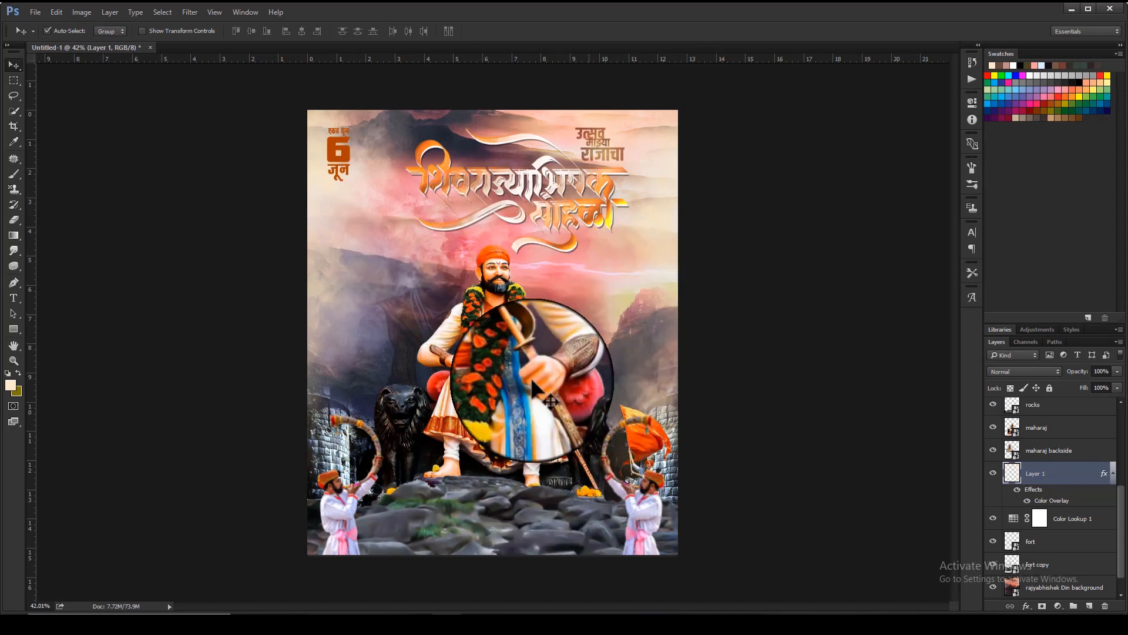
# - Place the rajmudra image from the Youtube folder above Layer 1, behind the seated figure
pyautogui.moveTo(341, 605)
pyautogui.click(366, 563)
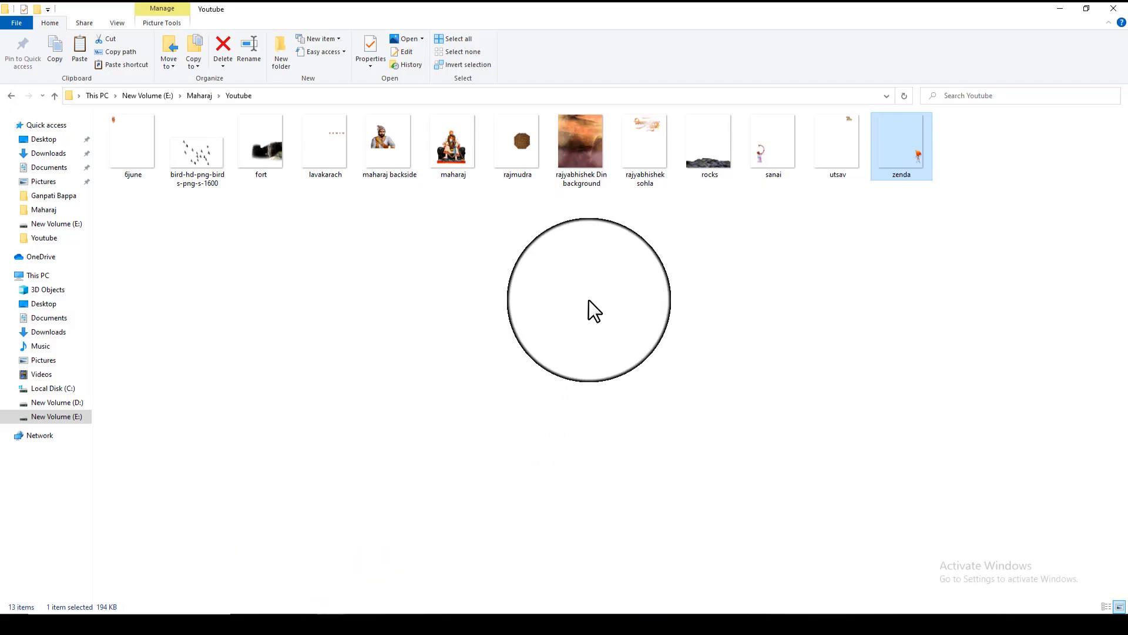
pyautogui.moveTo(523, 141); pyautogui.dragTo(570, 305)
pyautogui.press('Return')
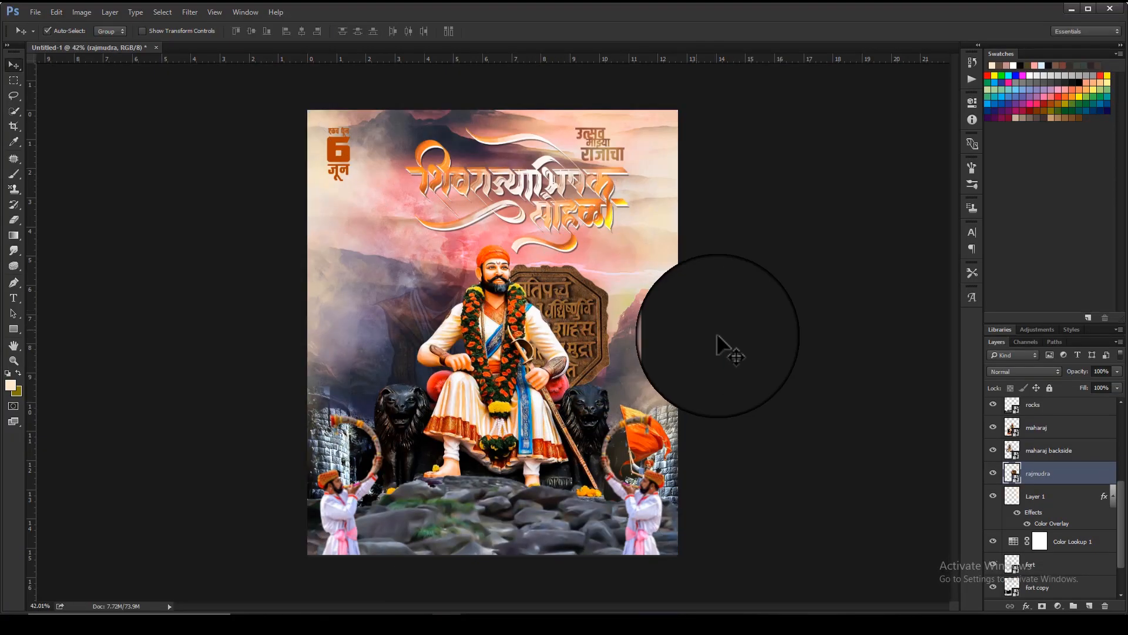
# - Try Hard Light on the rajmudra layer, switch its blend mode to Soft Light and lower the layer's opacity
pyautogui.click(1026, 371)
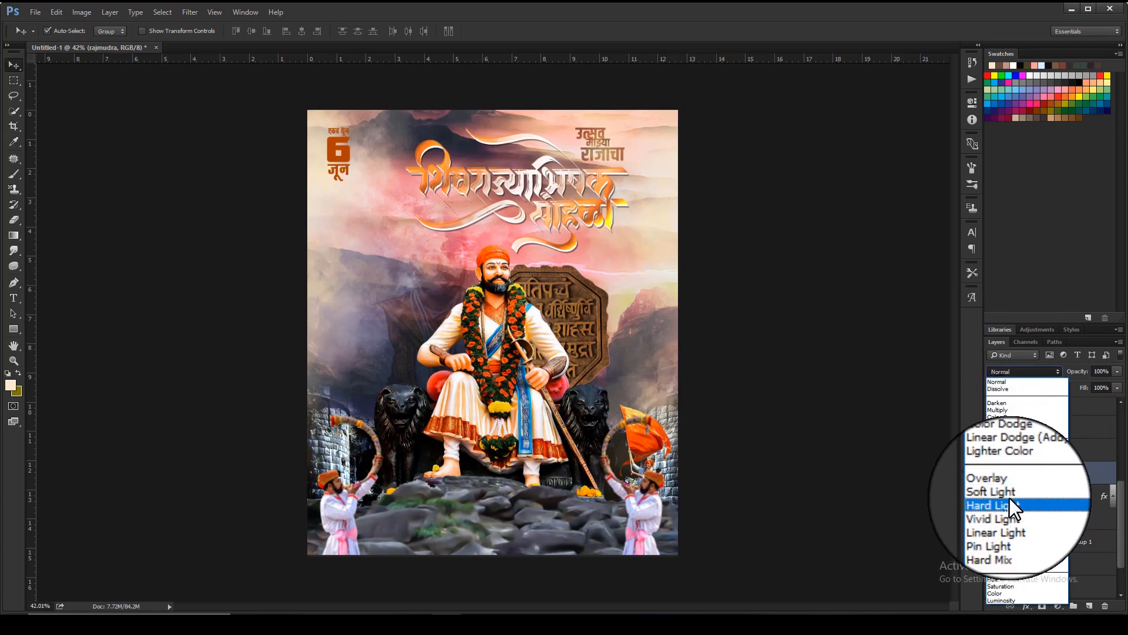
pyautogui.click(1009, 499)
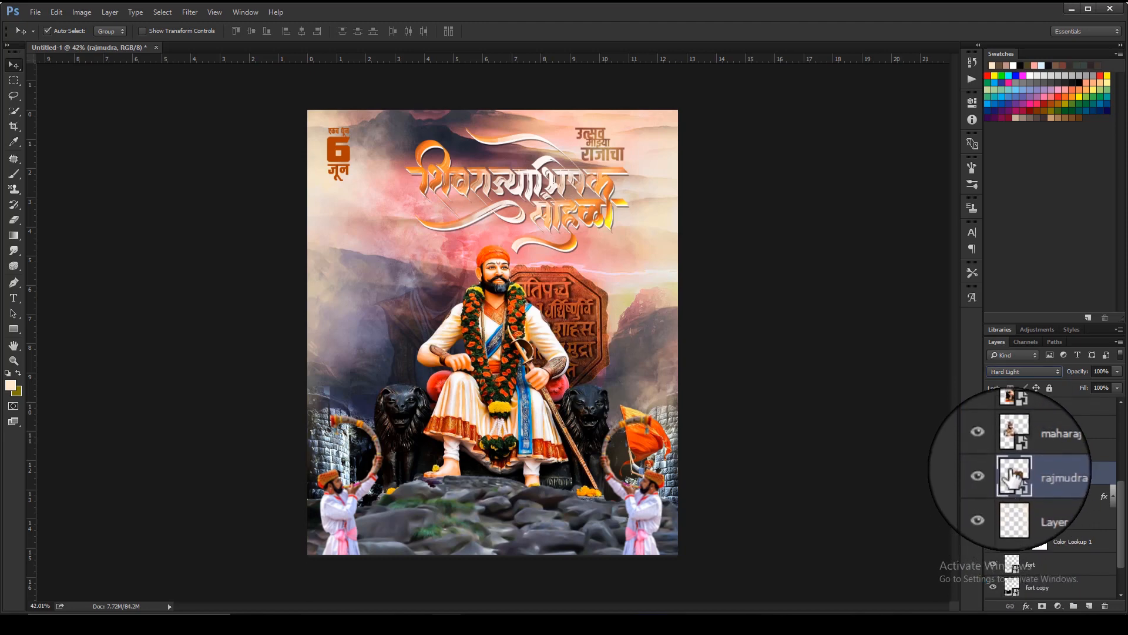
pyautogui.press('Up')
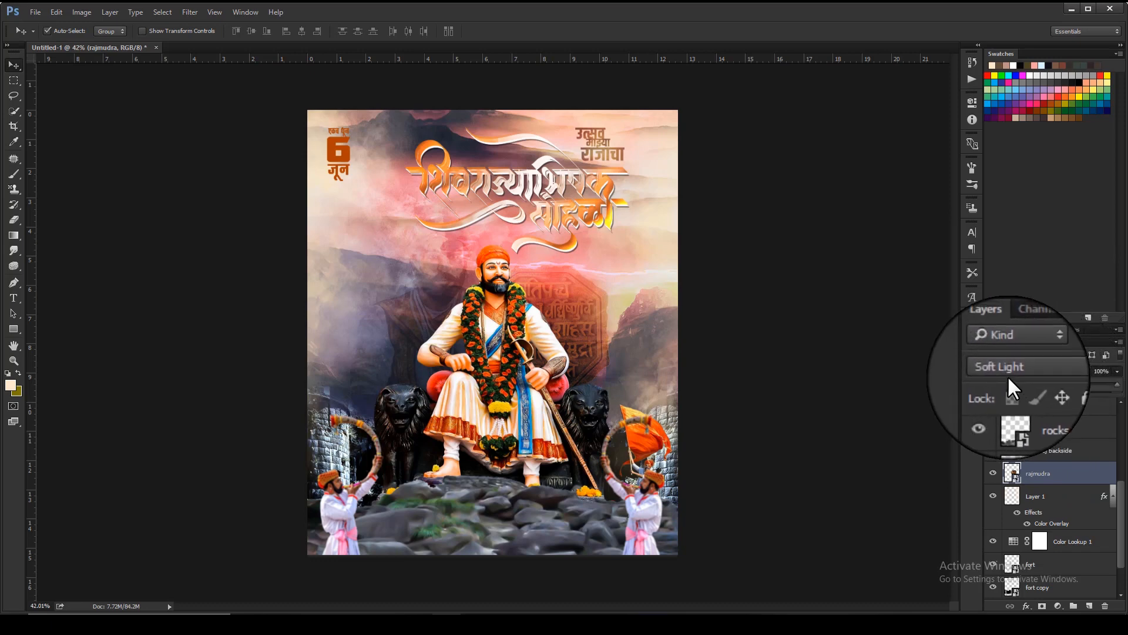
pyautogui.moveTo(1095, 381); pyautogui.dragTo(1081, 382)
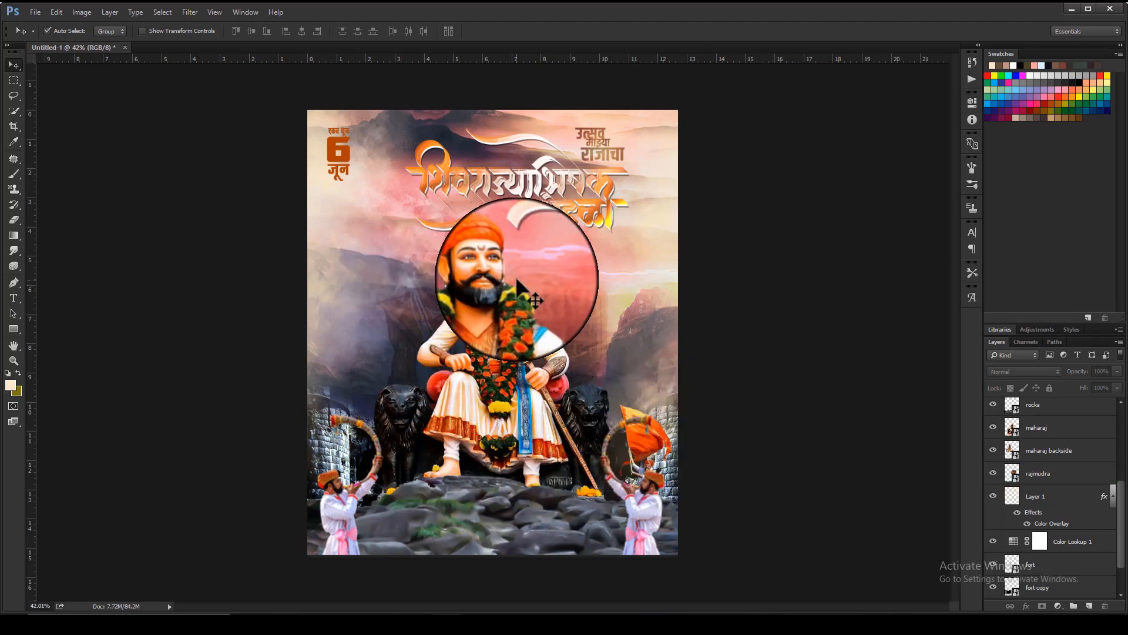
# - Place the bird-hd-png-birds-png-s-1600 image on the poster, scale it down and move the birds to the sky below the title's left end
pyautogui.scroll(1, 520, 280)
pyautogui.scroll(-1, 638, 389)
pyautogui.scroll(-2, 1040, 529)
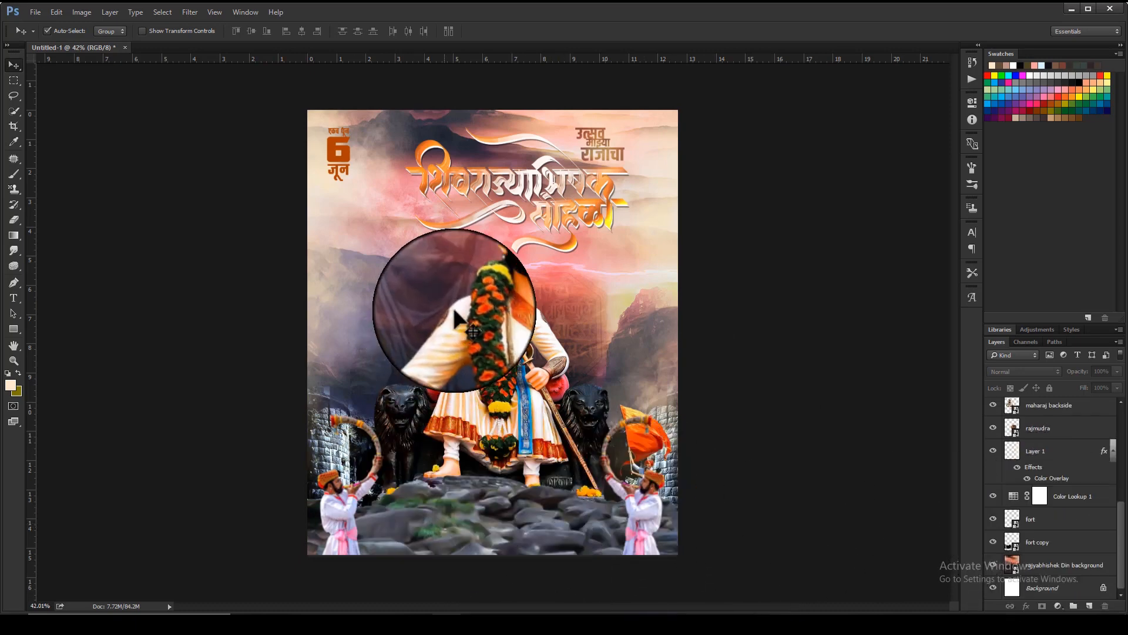
pyautogui.click(369, 569)
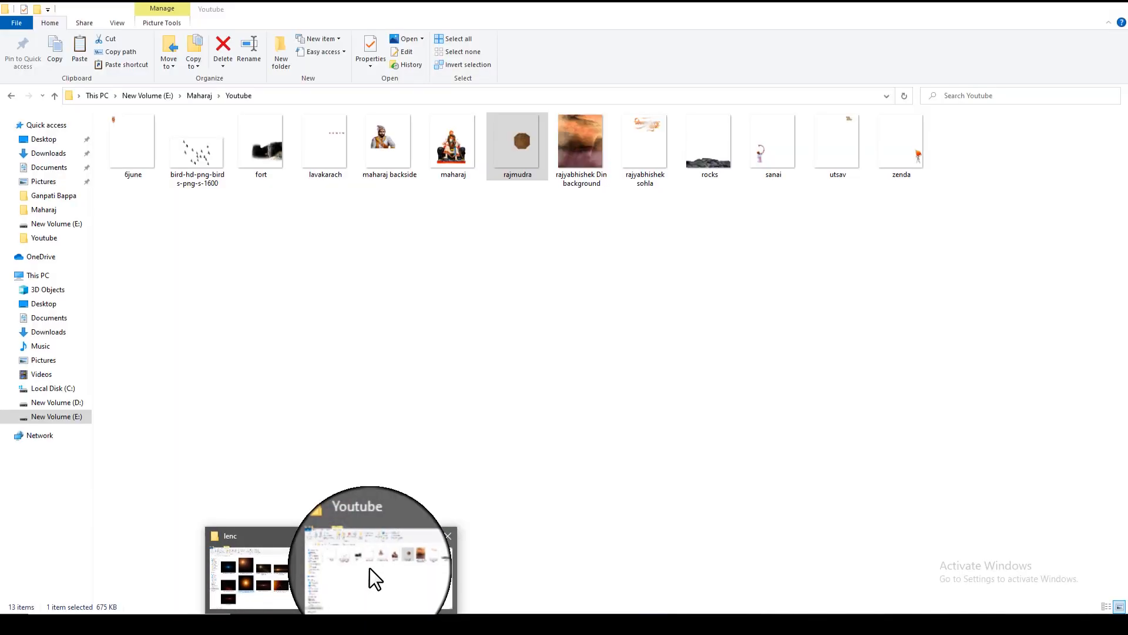
pyautogui.moveTo(184, 164); pyautogui.dragTo(446, 329)
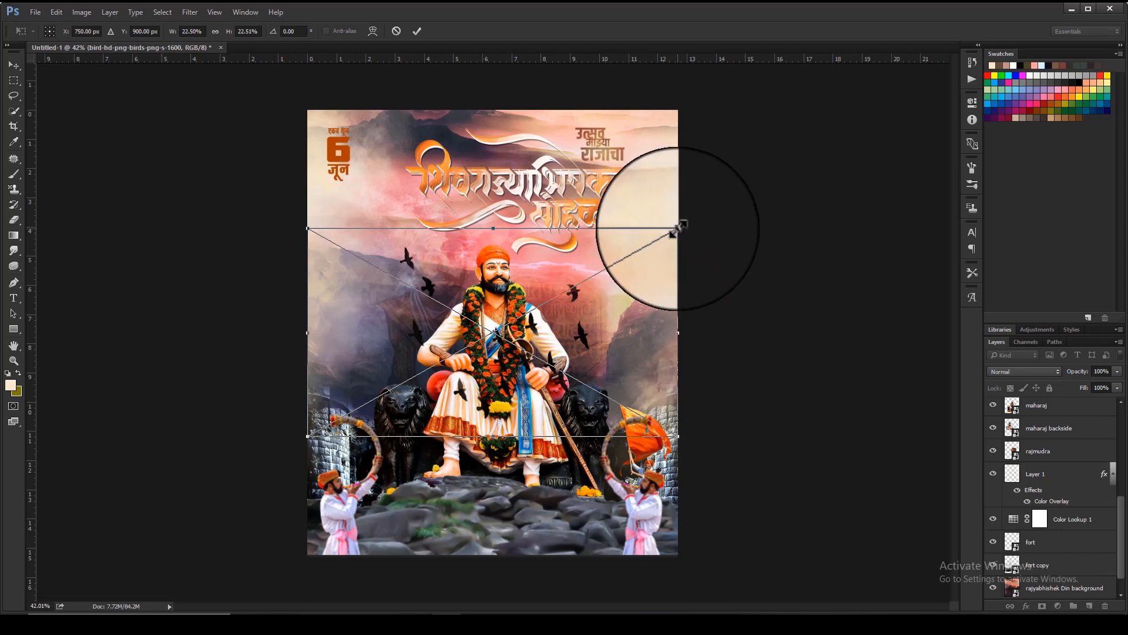
pyautogui.moveTo(677, 229); pyautogui.dragTo(544, 265)
pyautogui.moveTo(556, 342); pyautogui.dragTo(441, 224)
pyautogui.moveTo(445, 179); pyautogui.dragTo(398, 214)
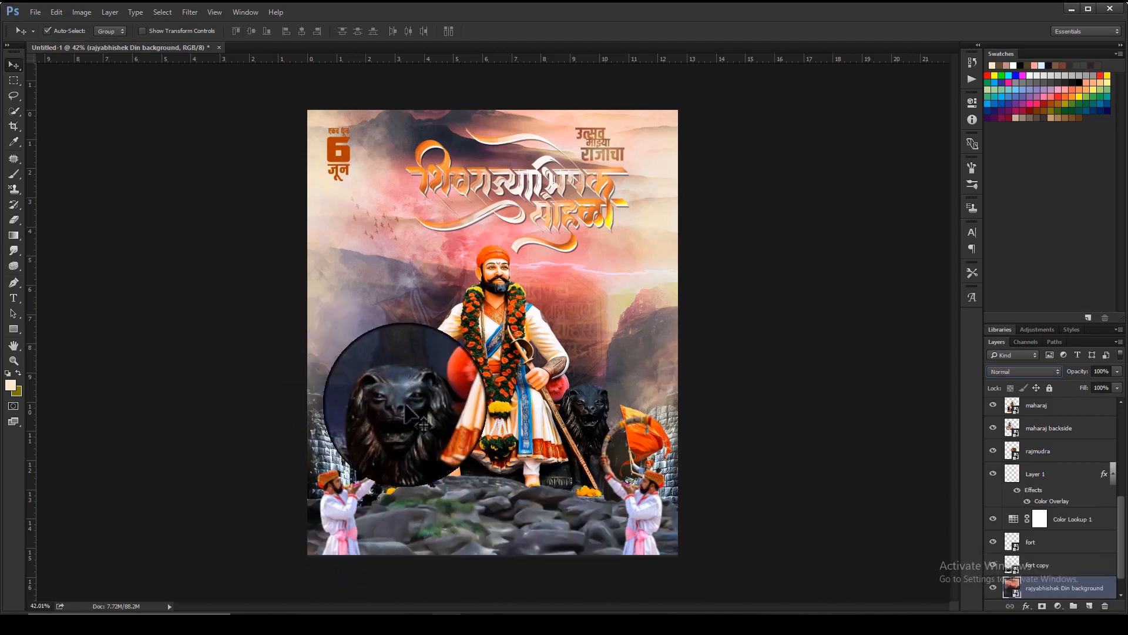
# - Reposition the faded maharaj backside portrait behind the seated figure's right shoulder and inspect the placement up close
pyautogui.moveTo(407, 304); pyautogui.dragTo(407, 331)
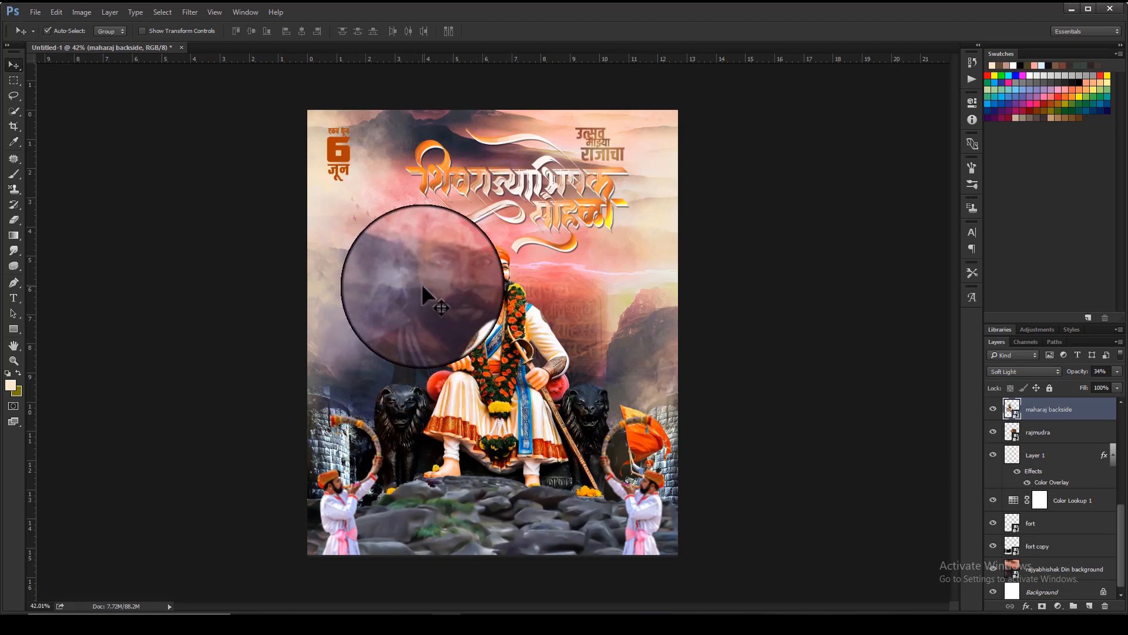
pyautogui.moveTo(422, 283); pyautogui.dragTo(421, 279)
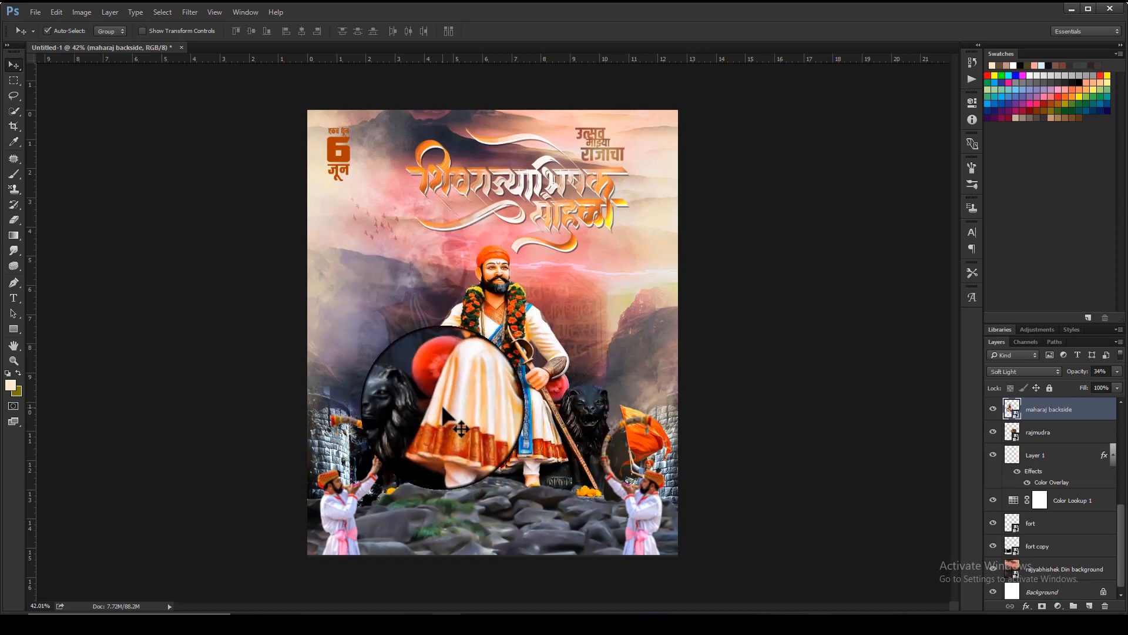
pyautogui.scroll(5, 388, 421)
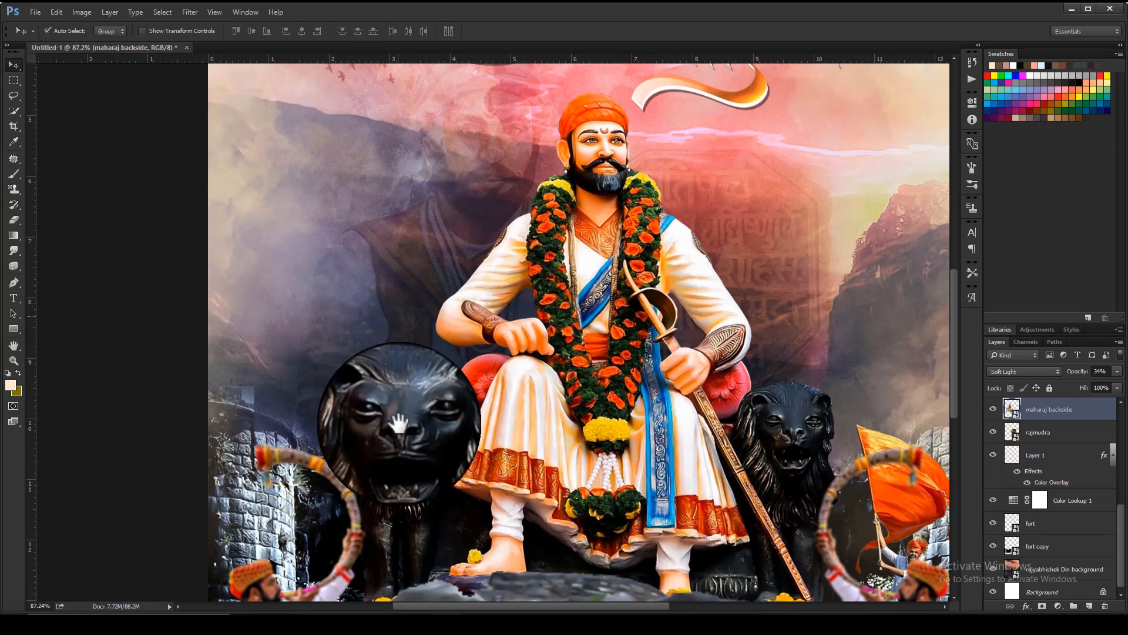
pyautogui.moveTo(400, 423); pyautogui.dragTo(393, 347)
pyautogui.scroll(-3, 497, 376)
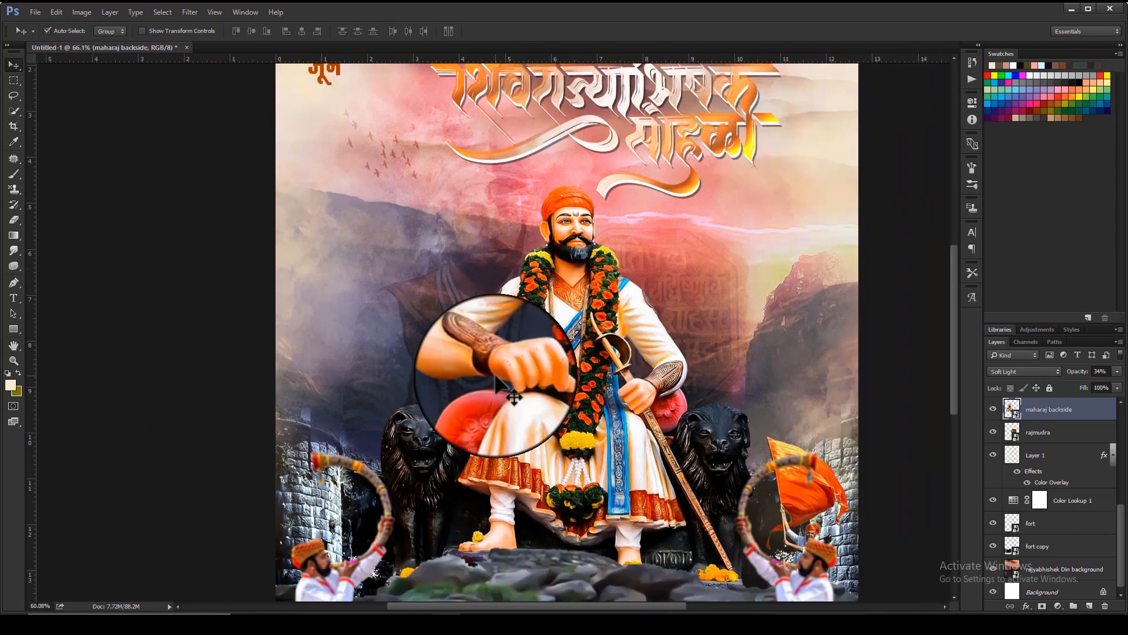
pyautogui.scroll(-1, 497, 379)
pyautogui.scroll(-1, 497, 376)
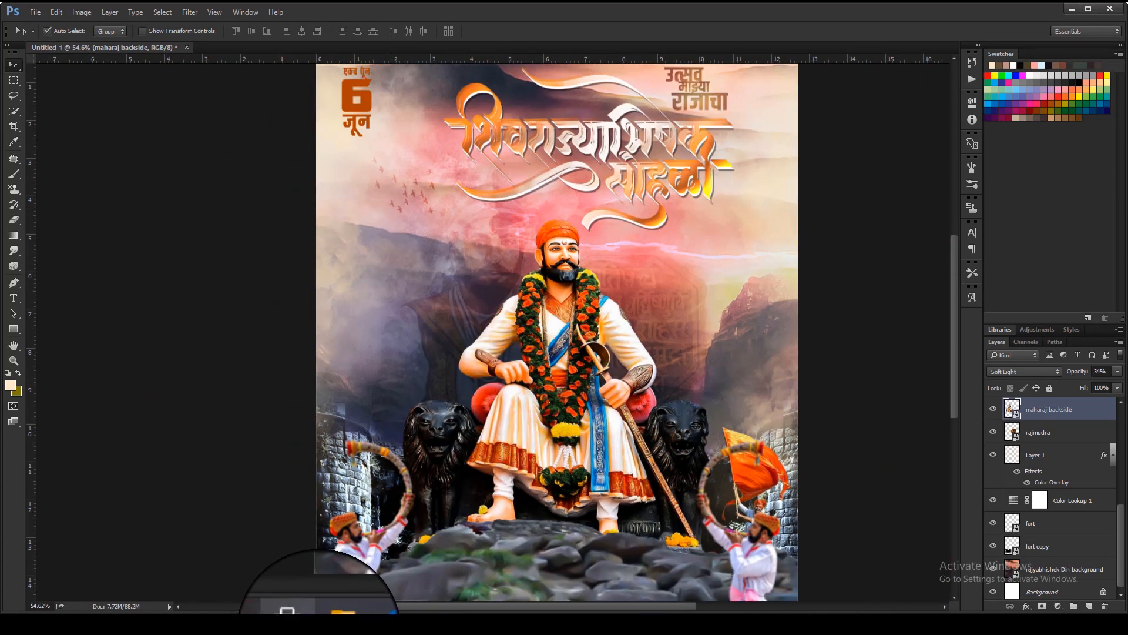
pyautogui.moveTo(278, 612)
pyautogui.click(256, 570)
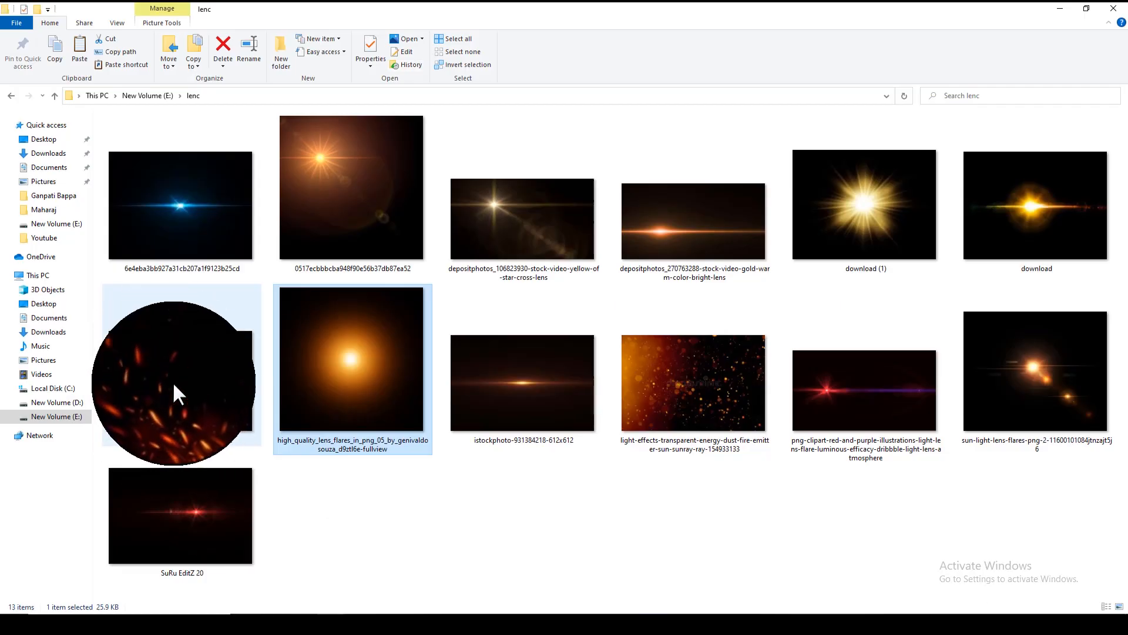
pyautogui.moveTo(171, 381); pyautogui.dragTo(877, 600)
pyautogui.hotkey('alt', 'shift', 's')
pyautogui.moveTo(691, 500); pyautogui.dragTo(628, 476)
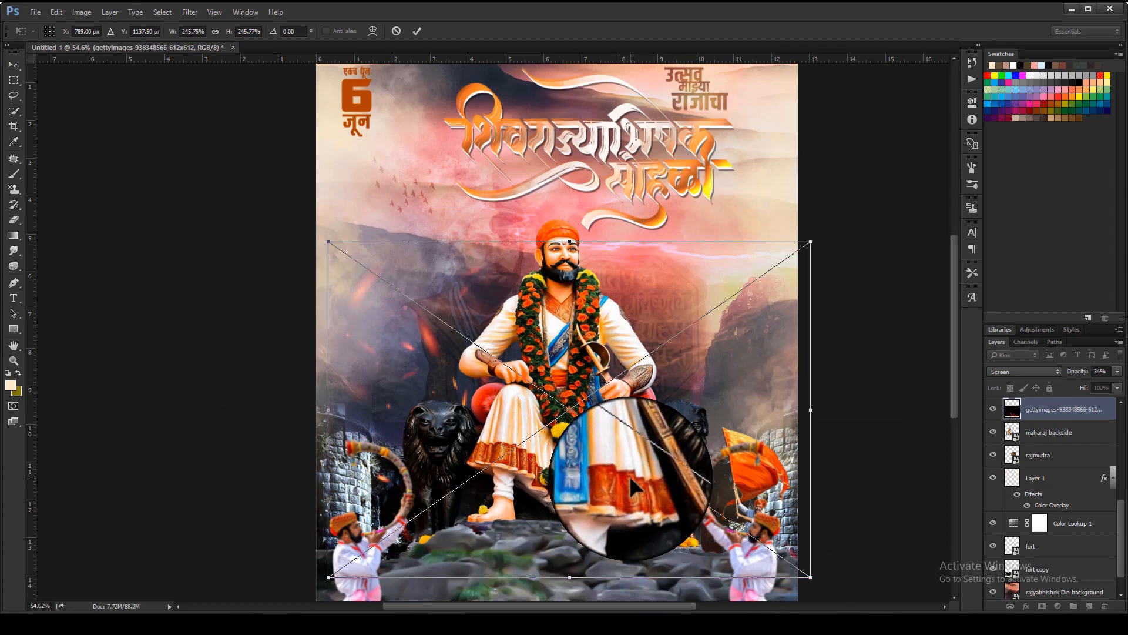
pyautogui.moveTo(812, 578); pyautogui.dragTo(790, 563)
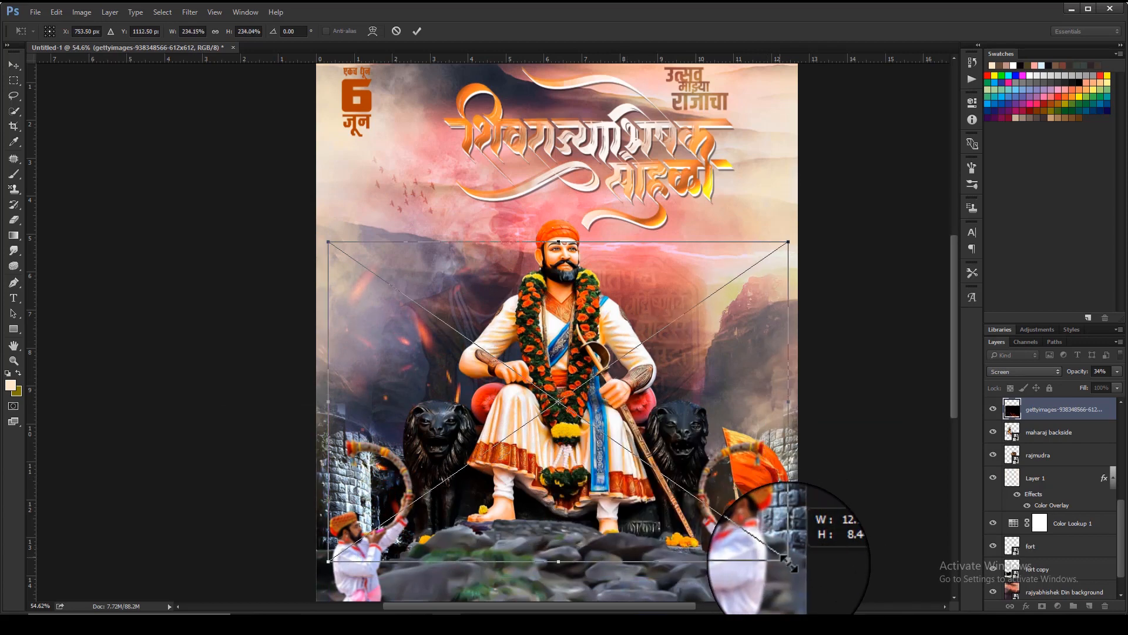
pyautogui.press('Return')
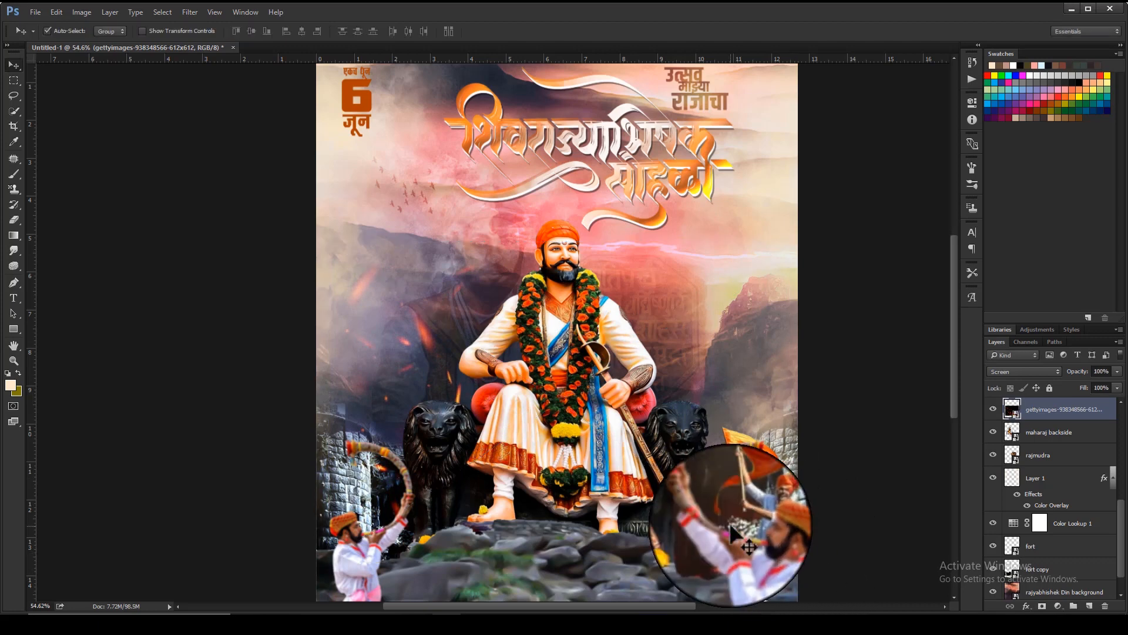
# - Duplicate the sparks layer, move the copy down over the rocks and raise it in the stack above the 6june layer
pyautogui.hotkey('ctrl', 'j')
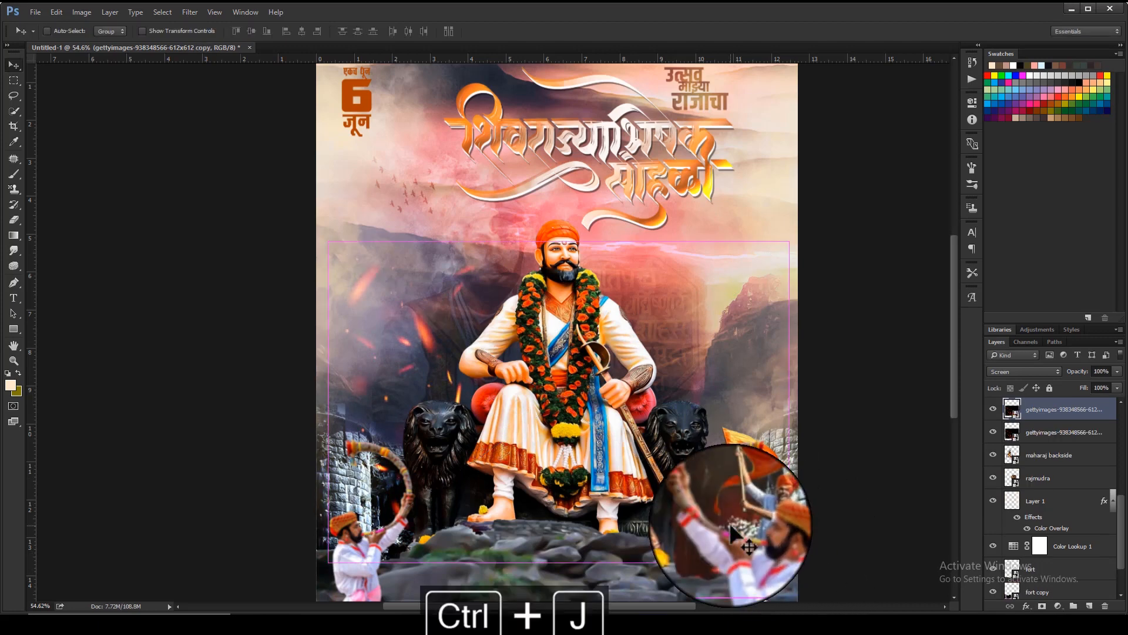
pyautogui.hotkey('ctrl', 't')
pyautogui.moveTo(558, 464); pyautogui.dragTo(561, 573)
pyautogui.press('Return')
pyautogui.hotkey('ctrl', ']')
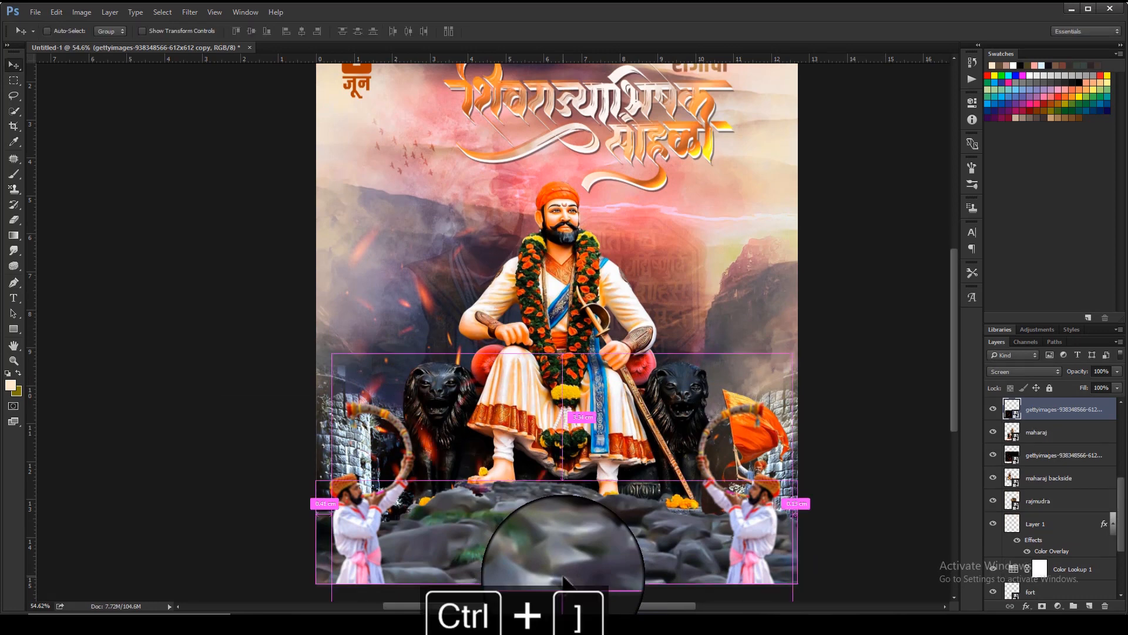
pyautogui.hotkey('ctrl', ']')
pyautogui.hotkey('ctrl', ']')
pyautogui.hotkey('ctrl', ']')
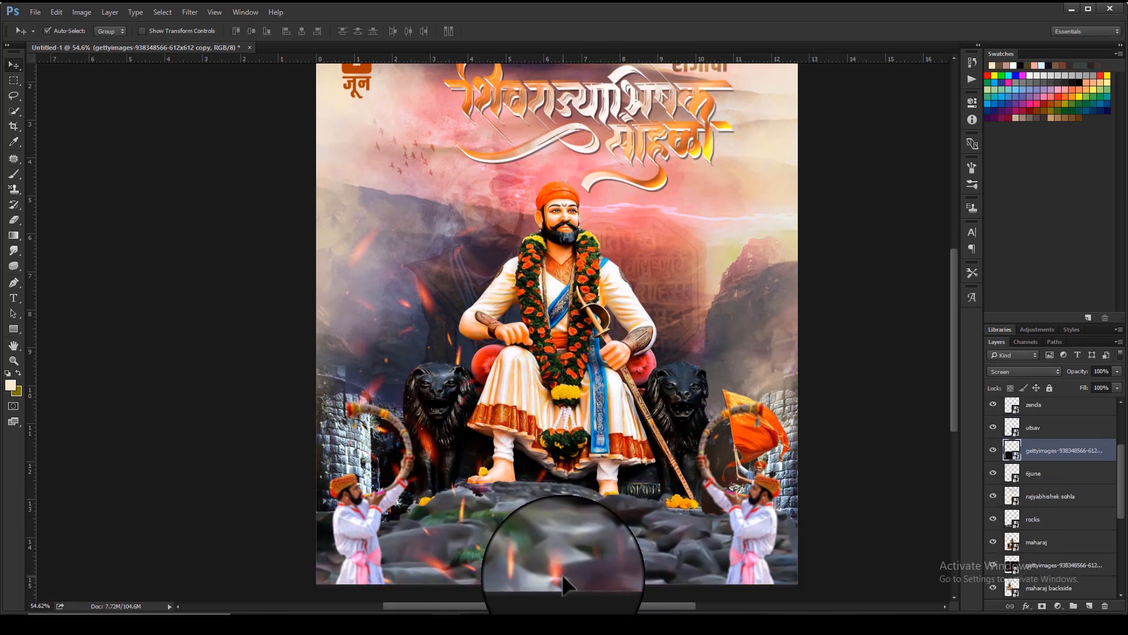
# - Rotate the duplicated sparks to about -35° and reposition them across the rocks toward the poster's lower right
pyautogui.hotkey('ctrl', 't')
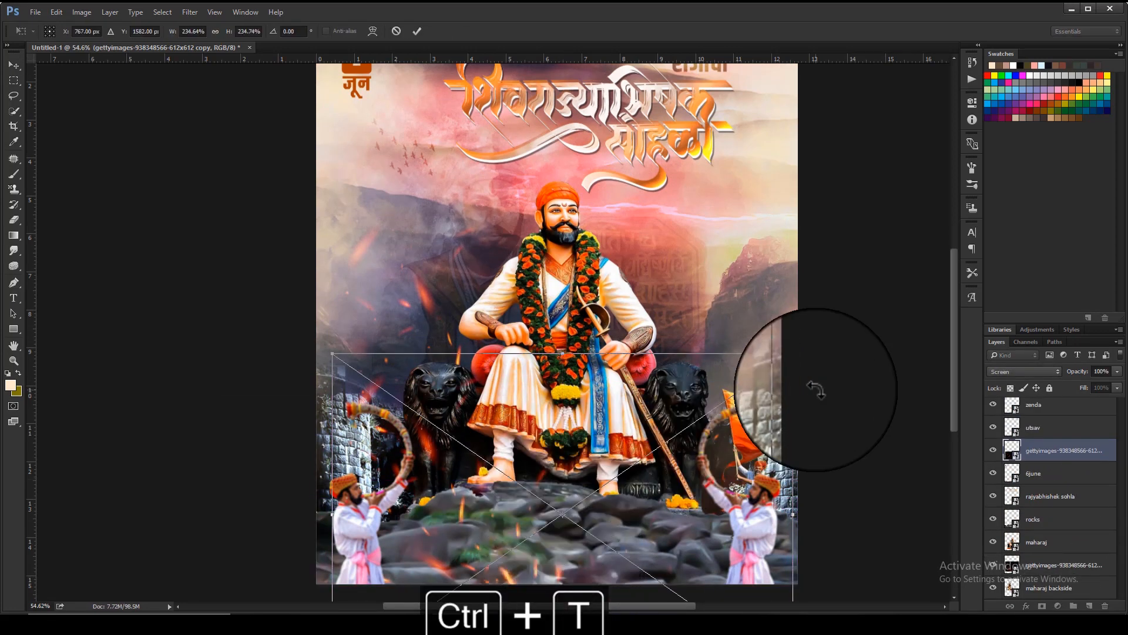
pyautogui.moveTo(814, 385); pyautogui.dragTo(868, 441)
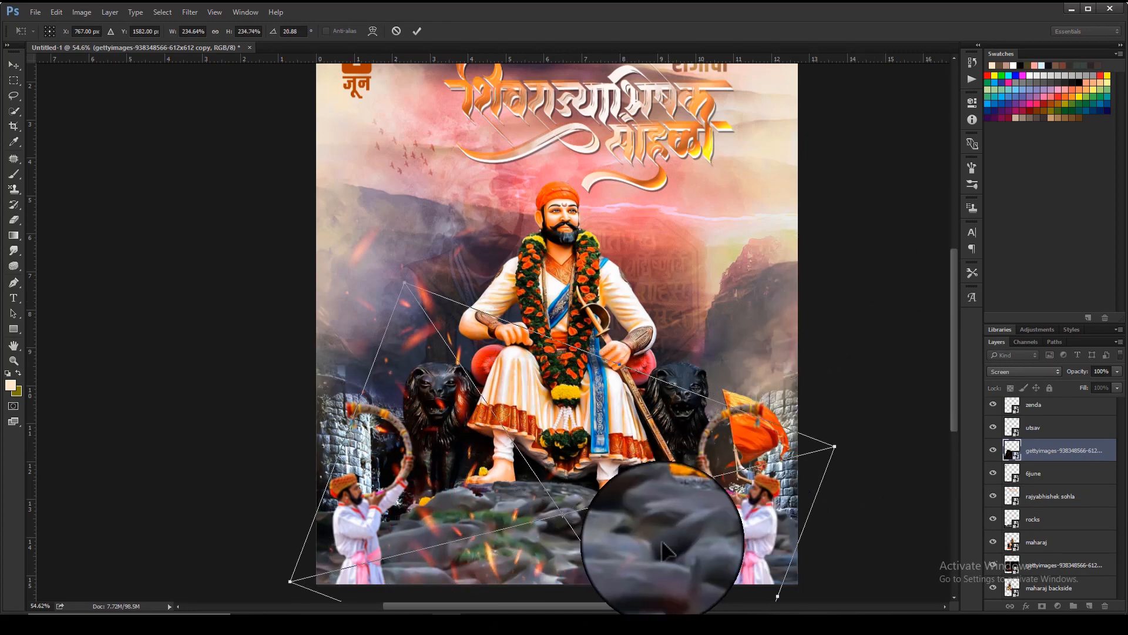
pyautogui.moveTo(659, 541); pyautogui.dragTo(682, 565)
pyautogui.moveTo(906, 459); pyautogui.dragTo(866, 272)
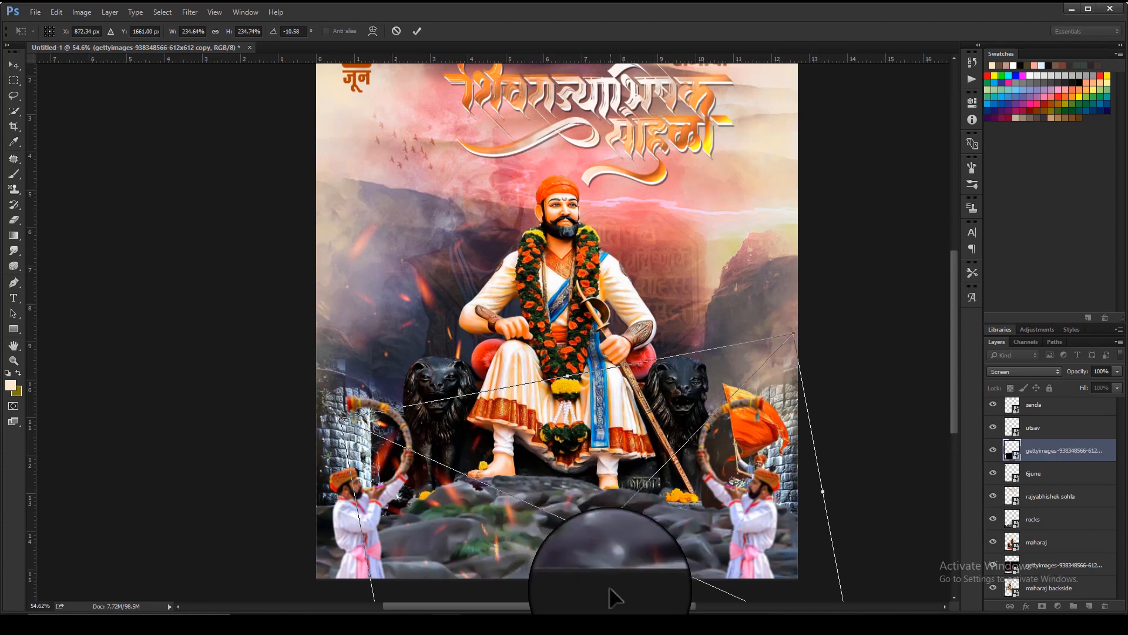
pyautogui.moveTo(550, 567); pyautogui.dragTo(608, 608)
pyautogui.moveTo(872, 404); pyautogui.dragTo(844, 315)
pyautogui.moveTo(718, 580)
pyautogui.mouseDown()
pyautogui.moveTo(692, 554)
pyautogui.moveTo(718, 543)
pyautogui.moveTo(716, 562)
pyautogui.mouseUp()
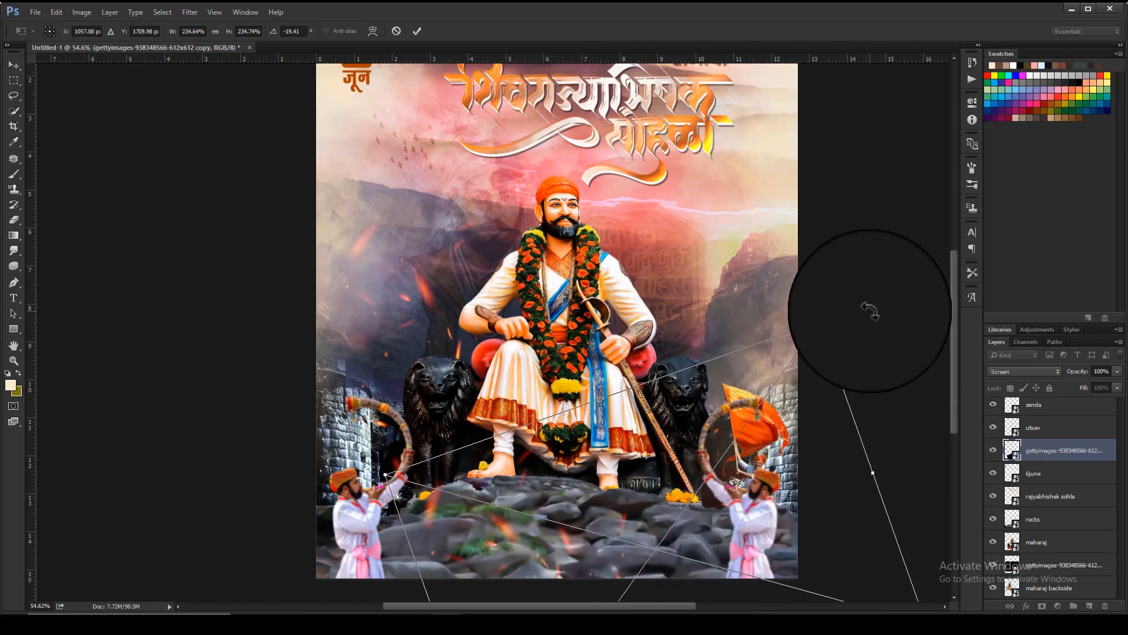
pyautogui.moveTo(868, 314); pyautogui.dragTo(730, 554)
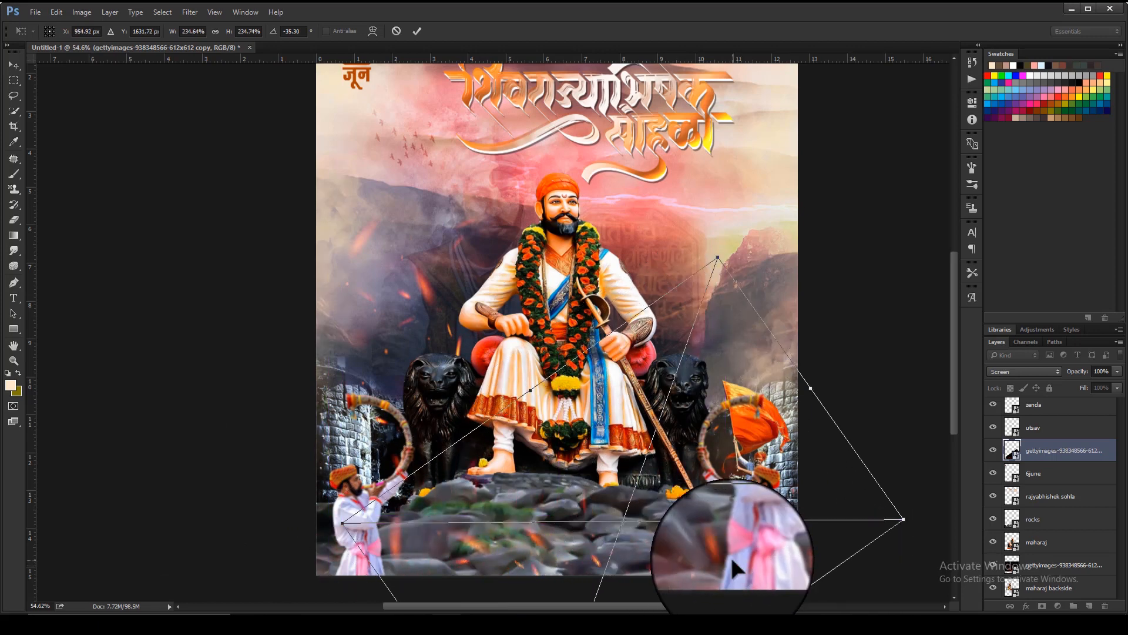
pyautogui.press('Return')
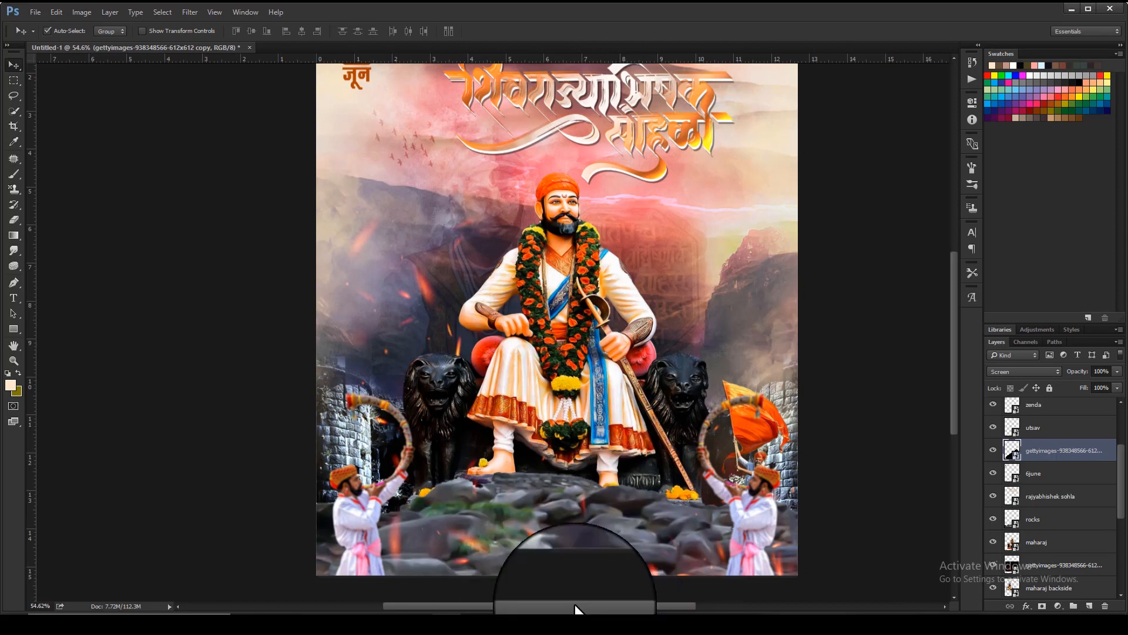
# - Place the orange high_quality_lens_flares image in Screen mode and scale it to about 4.8% between the seated figure's feet at the robe hem
pyautogui.click(334, 628)
pyautogui.click(261, 546)
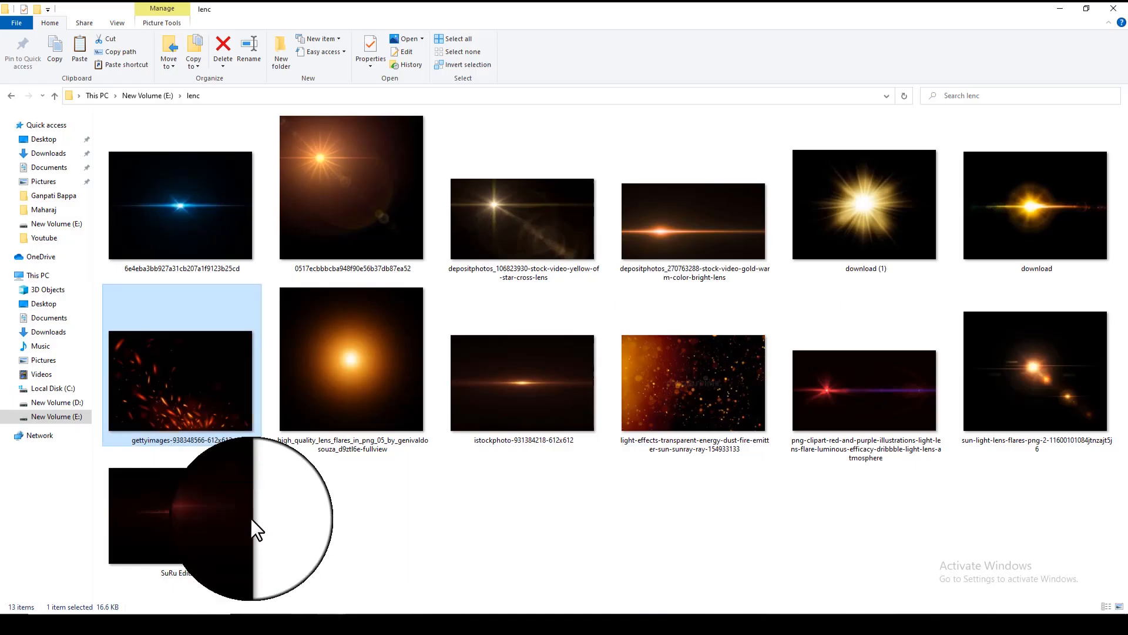
pyautogui.moveTo(343, 384); pyautogui.dragTo(473, 498)
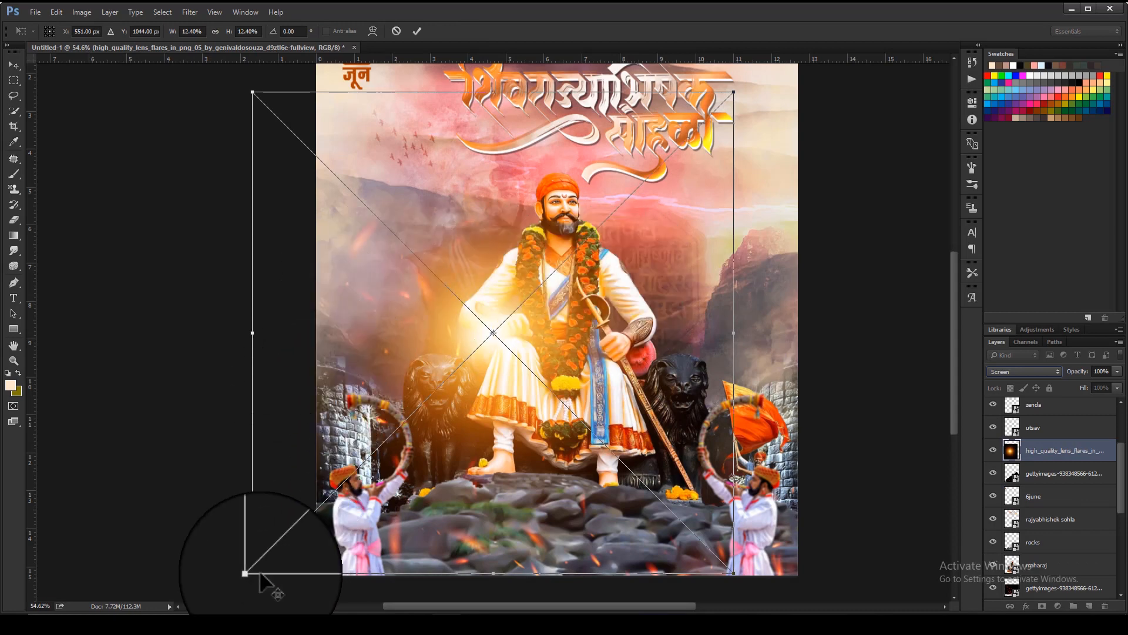
pyautogui.moveTo(251, 571); pyautogui.dragTo(365, 460)
pyautogui.moveTo(484, 339); pyautogui.dragTo(569, 411)
pyautogui.moveTo(694, 307); pyautogui.dragTo(656, 341)
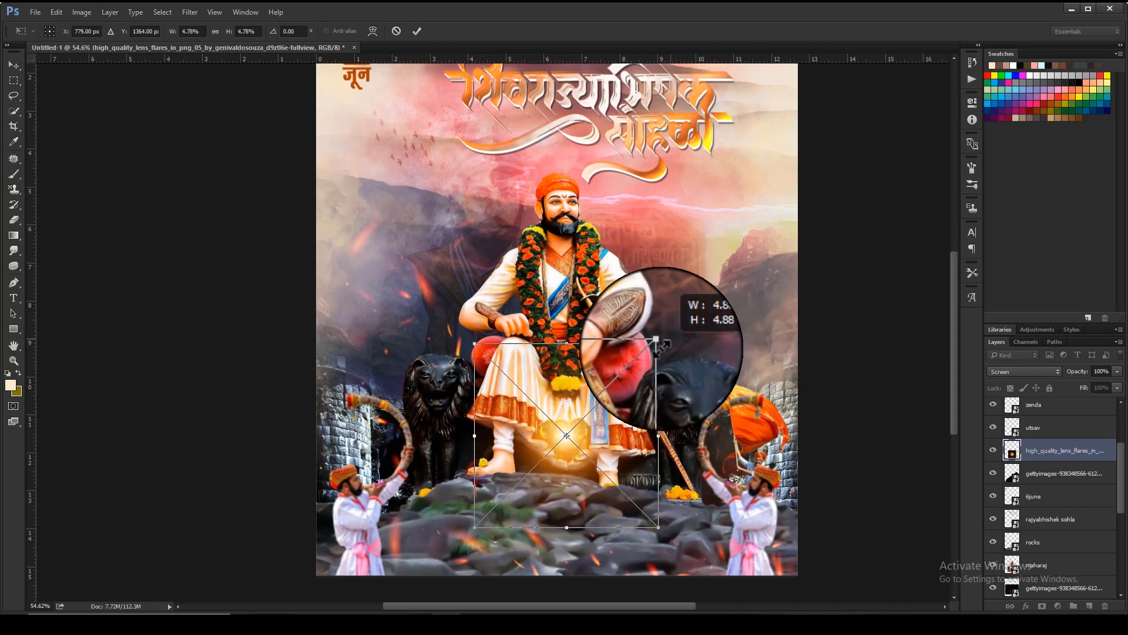
pyautogui.press('Return')
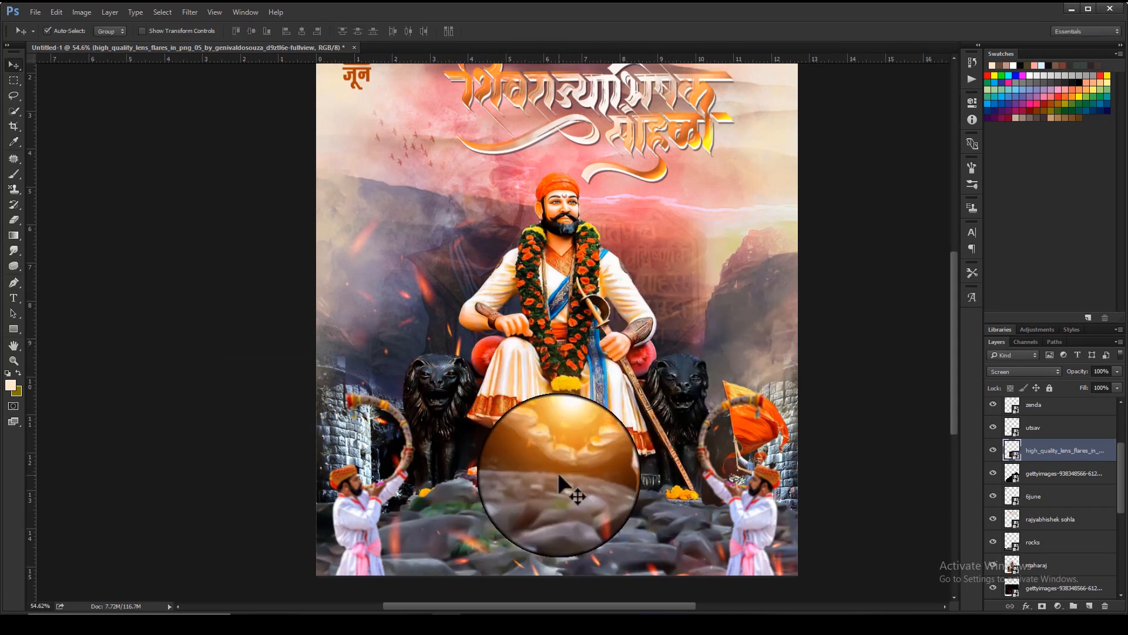
# - Place the lavakarach lettering from the Youtube folder and move it below the title, beside the seated figure's face
pyautogui.scroll(-3, 1055, 571)
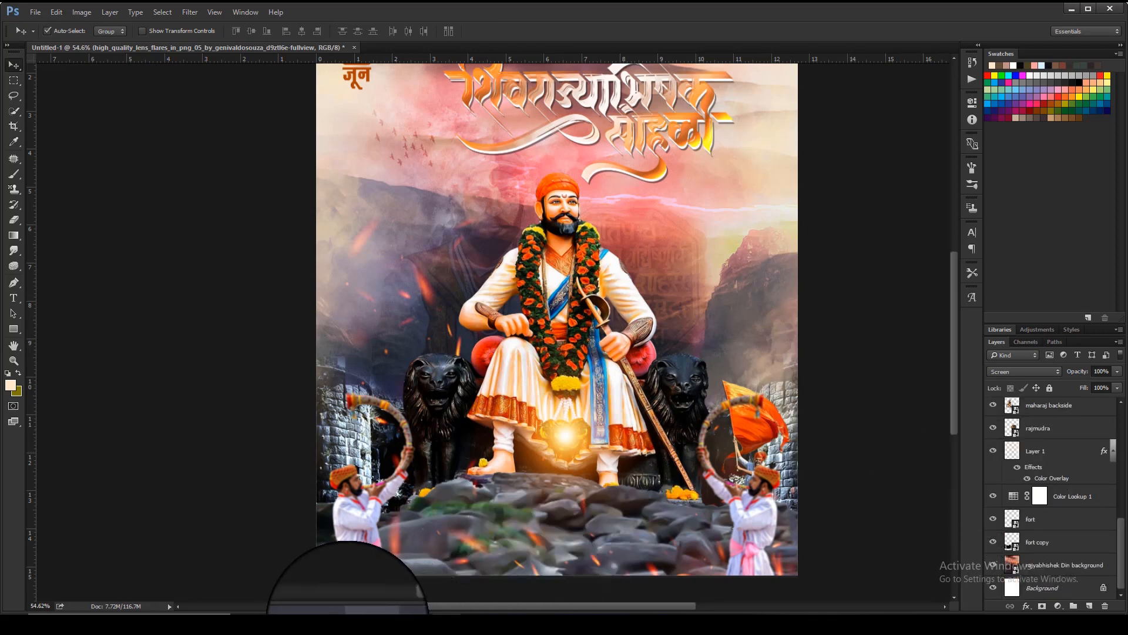
pyautogui.click(283, 577)
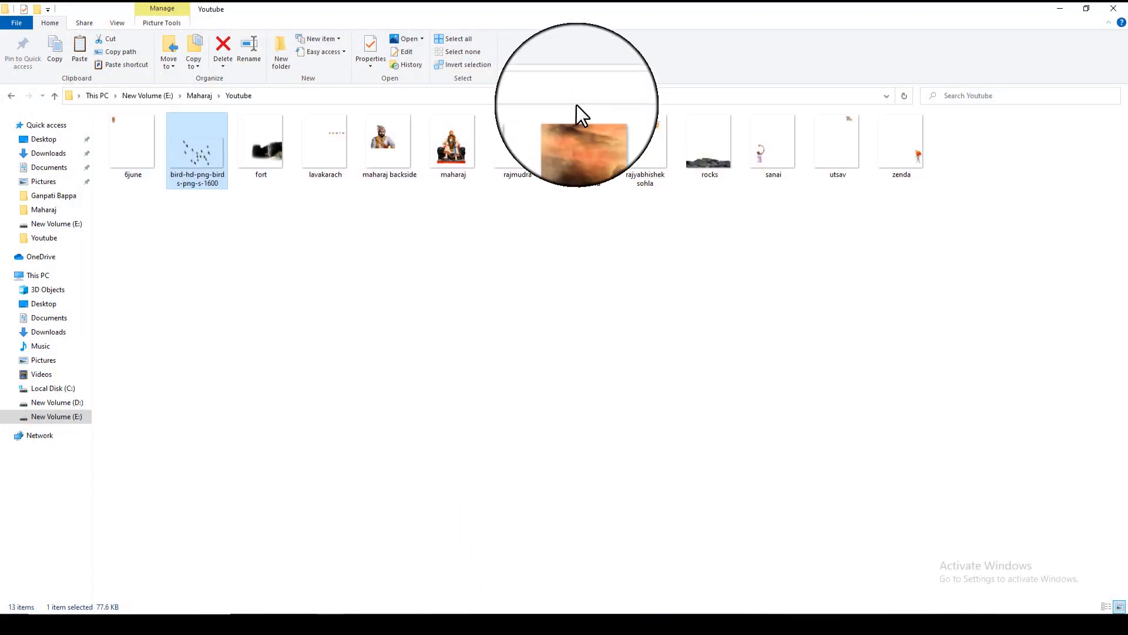
pyautogui.moveTo(331, 131); pyautogui.dragTo(623, 319)
pyautogui.moveTo(671, 249); pyautogui.dragTo(723, 207)
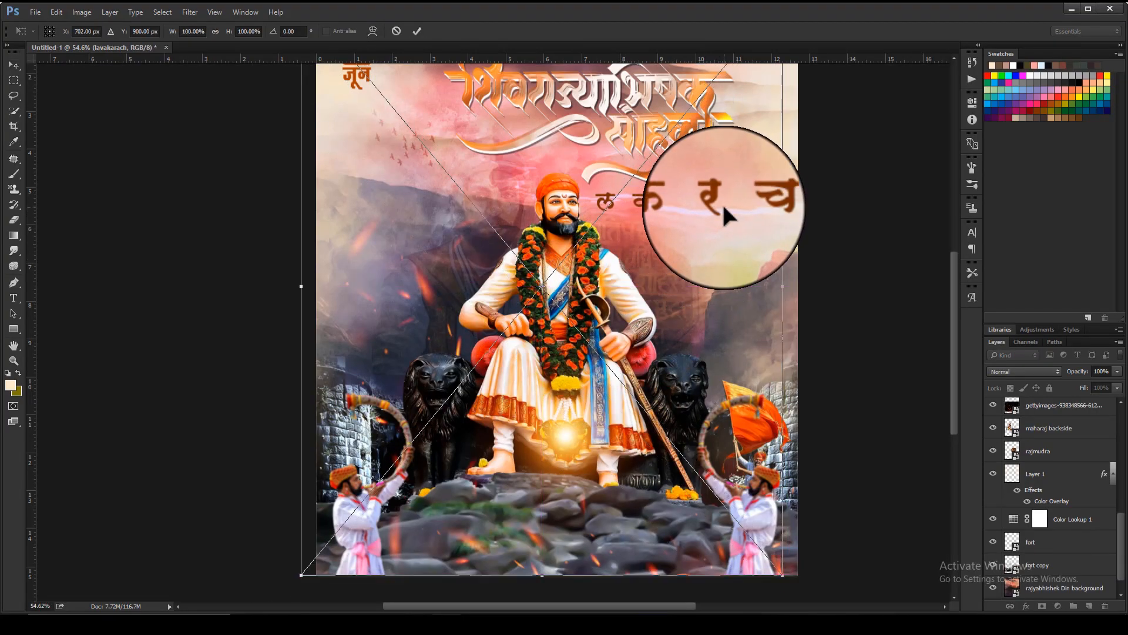
pyautogui.press('Return')
# - Draw a thin vertical rectangle about 10 px wide and 62 px high below the lavakarach letters
pyautogui.scroll(4, 699, 193)
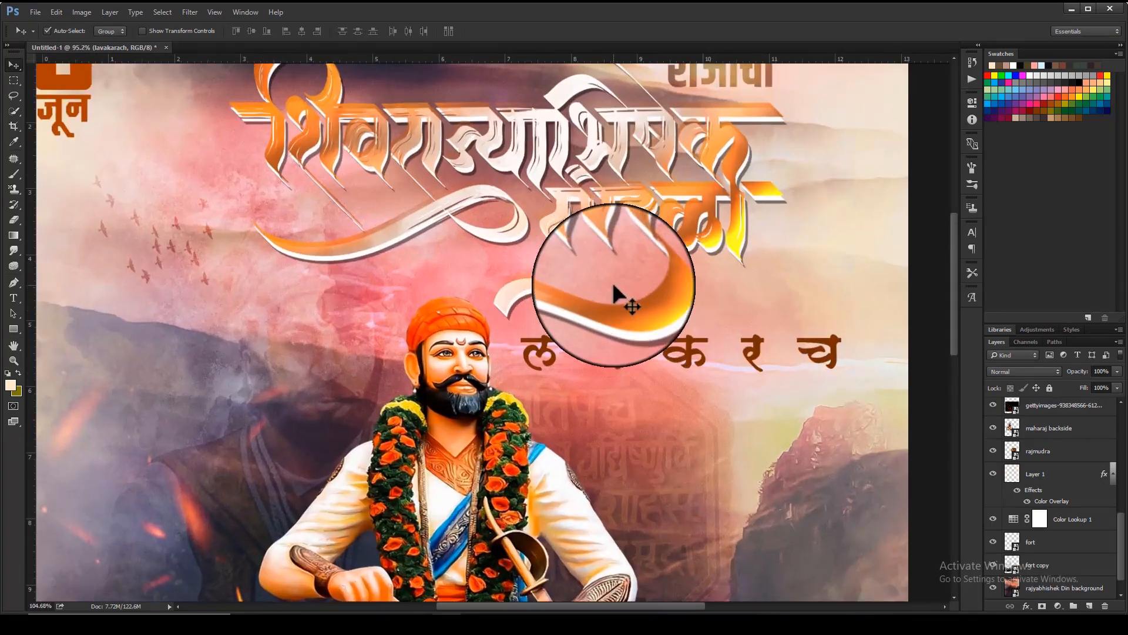
pyautogui.scroll(3, 616, 281)
pyautogui.moveTo(836, 365); pyautogui.dragTo(584, 206)
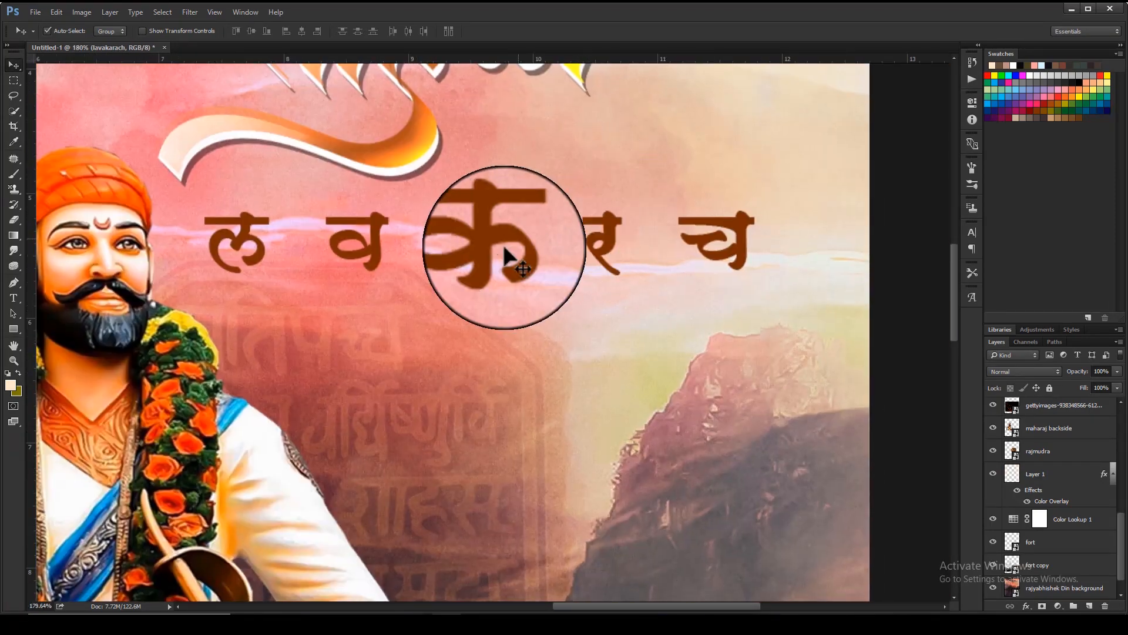
pyautogui.scroll(3, 503, 244)
pyautogui.moveTo(492, 238); pyautogui.dragTo(553, 241)
pyautogui.scroll(-4, 574, 247)
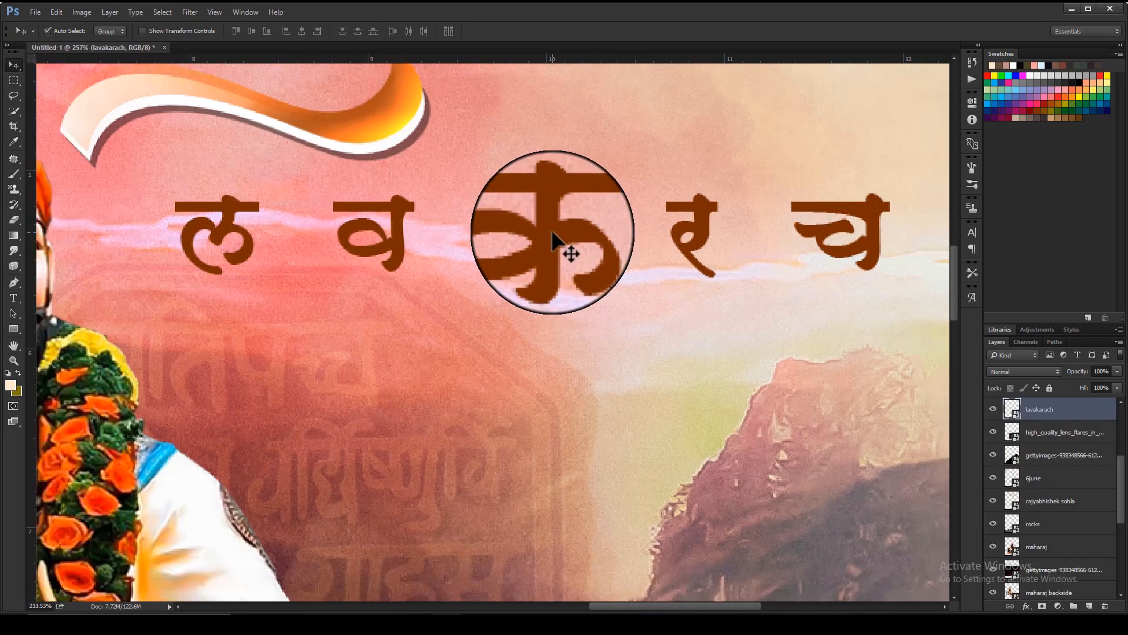
pyautogui.moveTo(13, 330); pyautogui.dragTo(76, 325)
pyautogui.moveTo(458, 275); pyautogui.dragTo(476, 345)
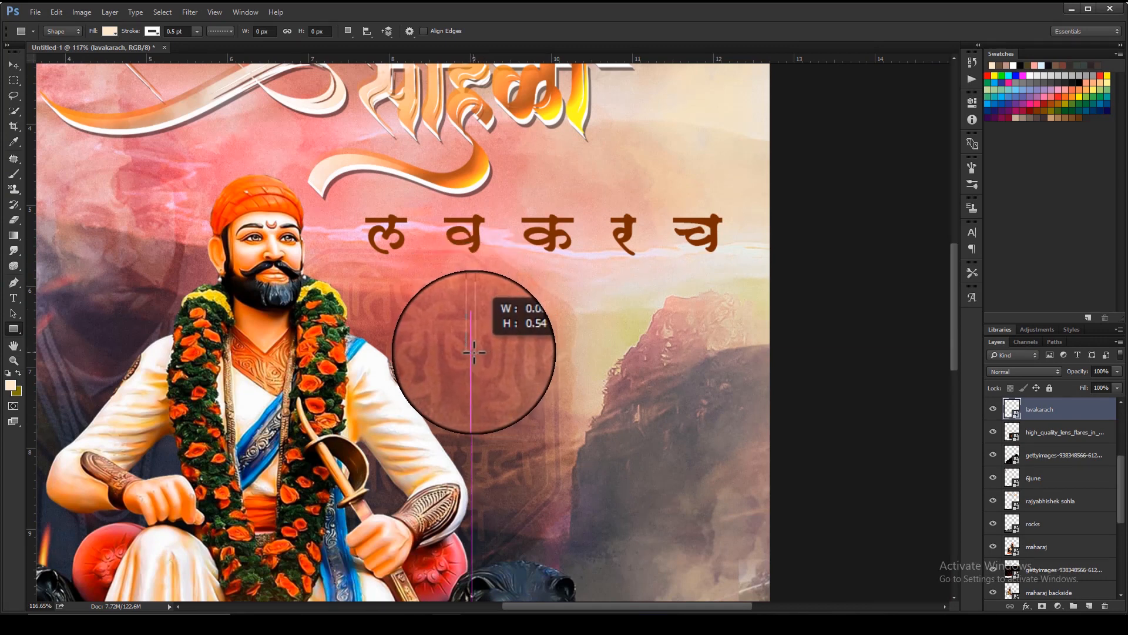
pyautogui.moveTo(476, 351); pyautogui.dragTo(476, 351)
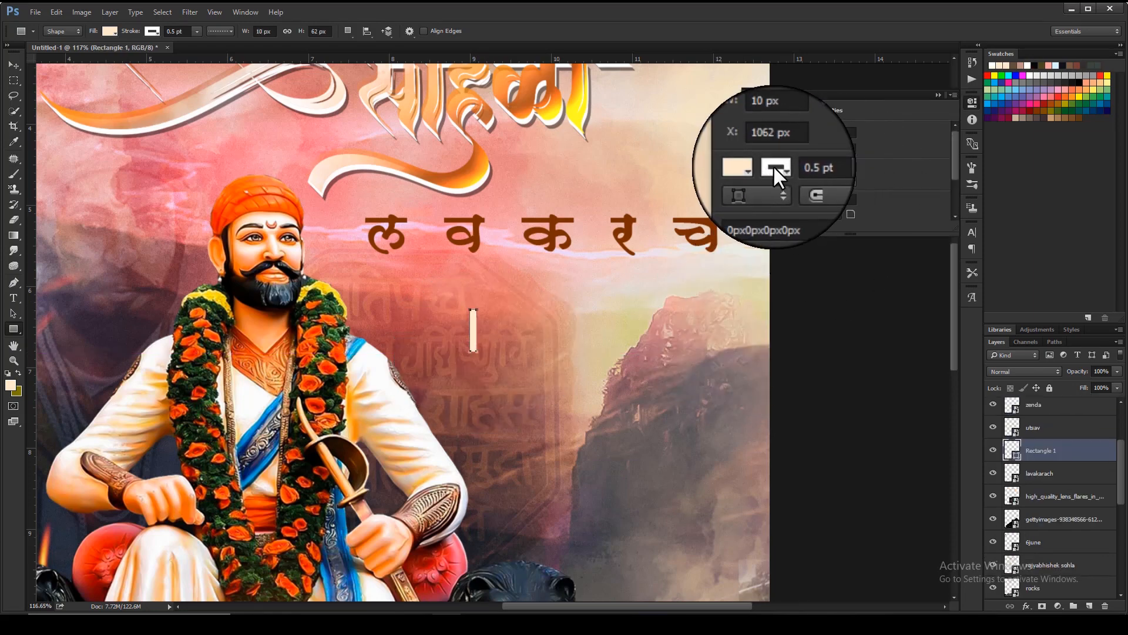
# - Remove the thin rectangle's stroke and fill it with white
pyautogui.click(774, 166)
pyautogui.click(760, 193)
pyautogui.click(754, 167)
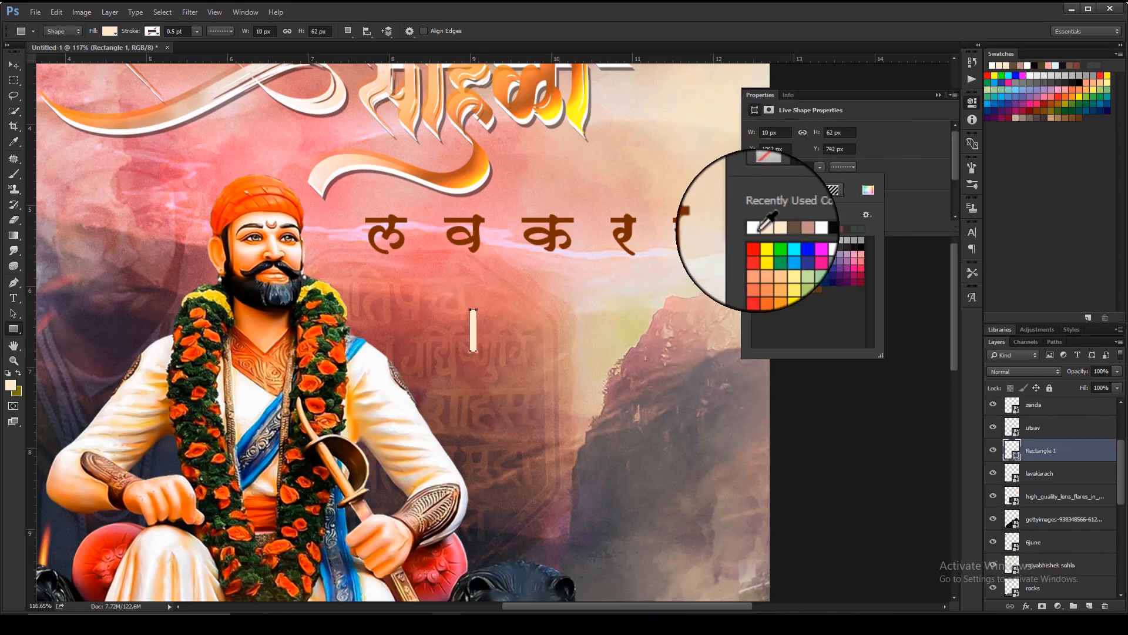
pyautogui.click(756, 229)
pyautogui.click(14, 64)
pyautogui.scroll(3, 412, 200)
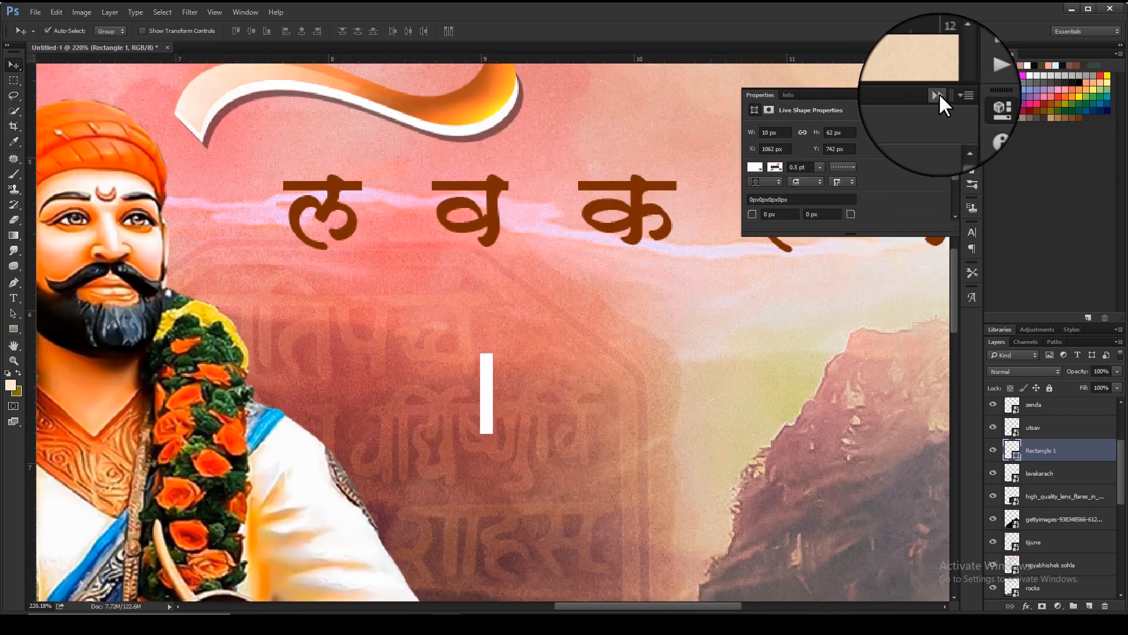
pyautogui.click(939, 95)
# - Move the white bar between the letters ल and व, and duplicate it into the gap between व and क
pyautogui.scroll(5, 449, 364)
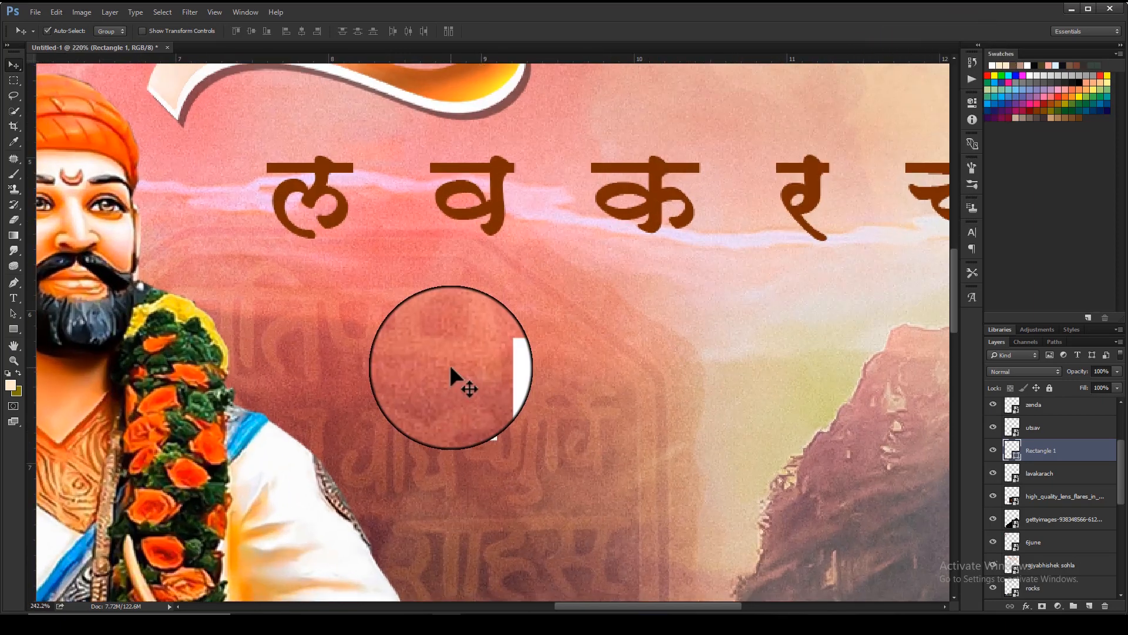
pyautogui.scroll(3, 501, 404)
pyautogui.moveTo(508, 299); pyautogui.dragTo(363, 115)
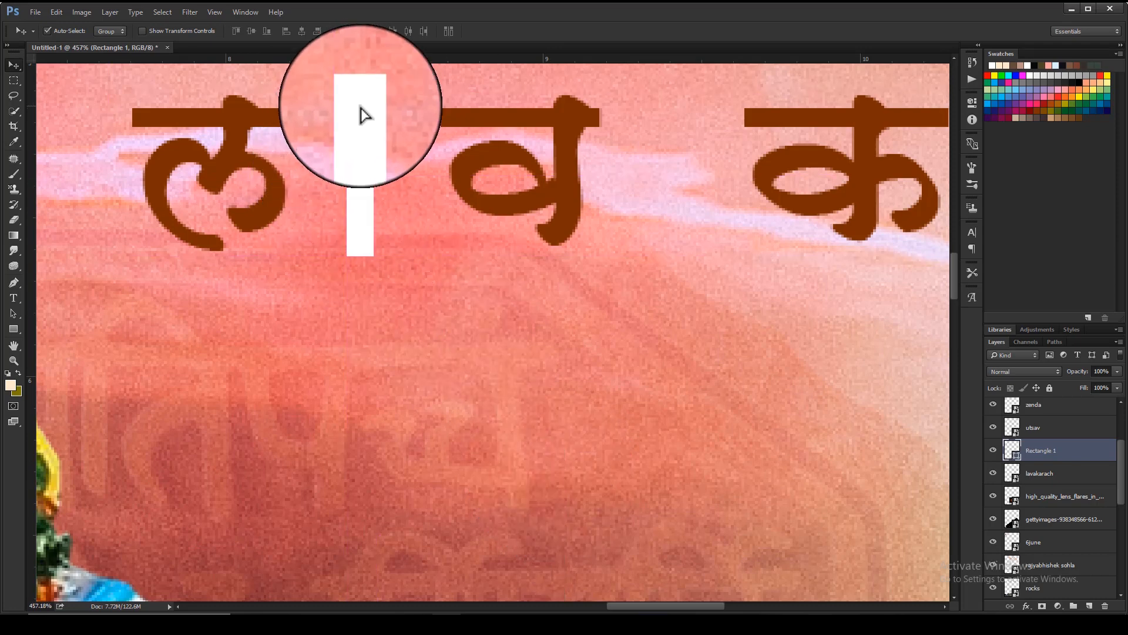
pyautogui.moveTo(360, 159); pyautogui.dragTo(675, 168)
pyautogui.scroll(-10, 670, 158)
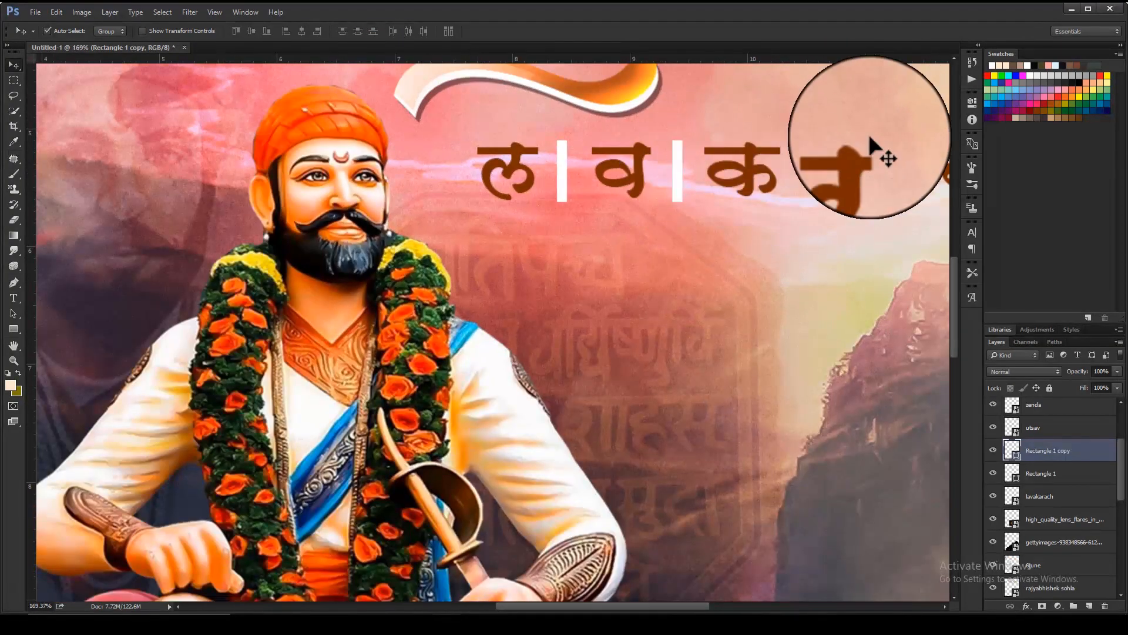
# - Duplicate the white divider bar into the gaps between क and र and between र and च
pyautogui.scroll(4, 856, 164)
pyautogui.moveTo(857, 169); pyautogui.dragTo(571, 254)
pyautogui.scroll(3, 315, 253)
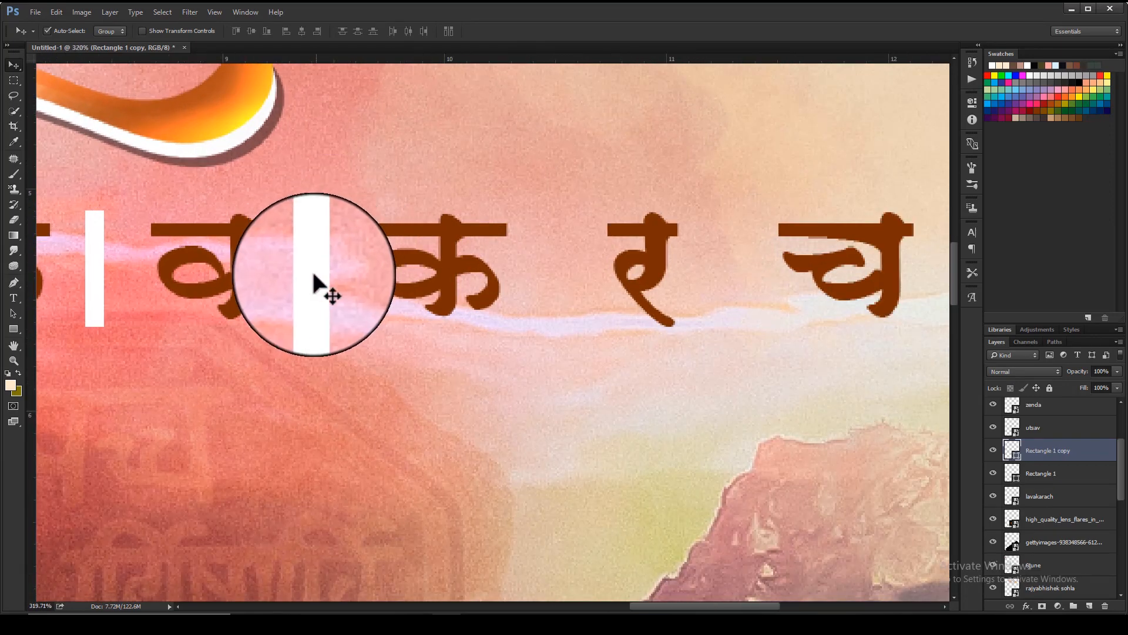
pyautogui.moveTo(311, 269); pyautogui.dragTo(736, 273)
pyautogui.scroll(-5, 735, 272)
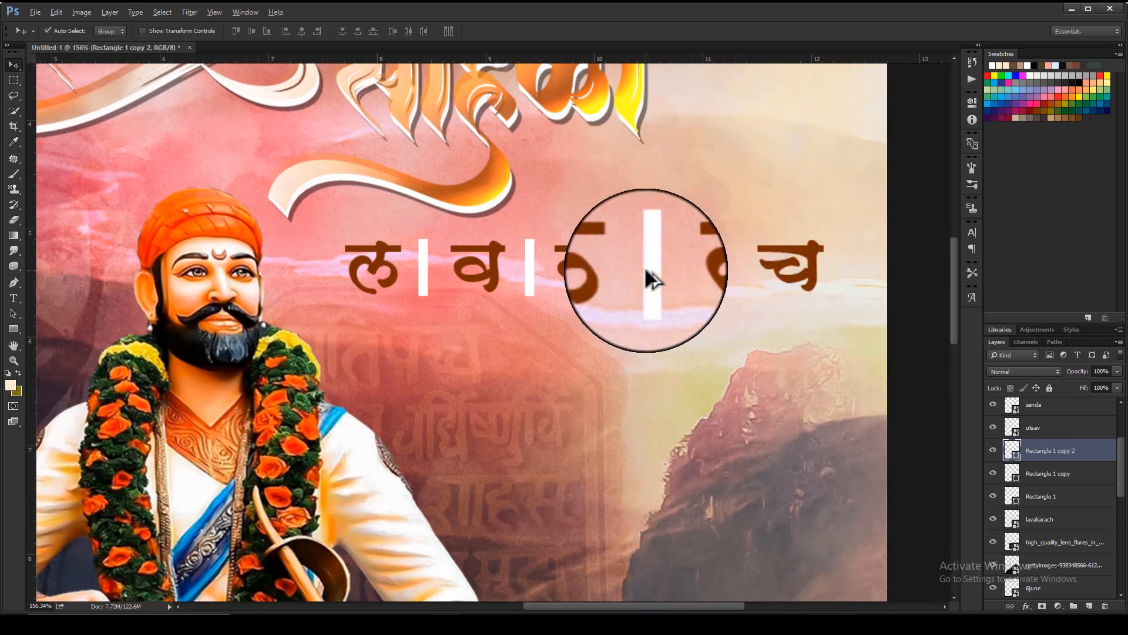
pyautogui.moveTo(647, 271); pyautogui.dragTo(752, 274)
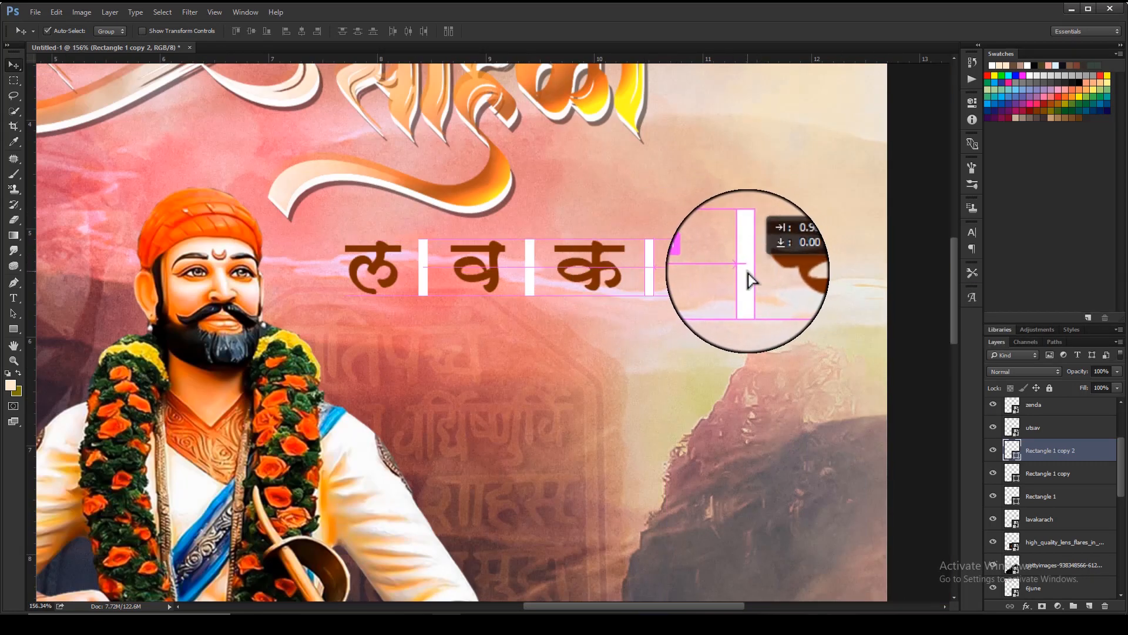
pyautogui.scroll(-4, 742, 272)
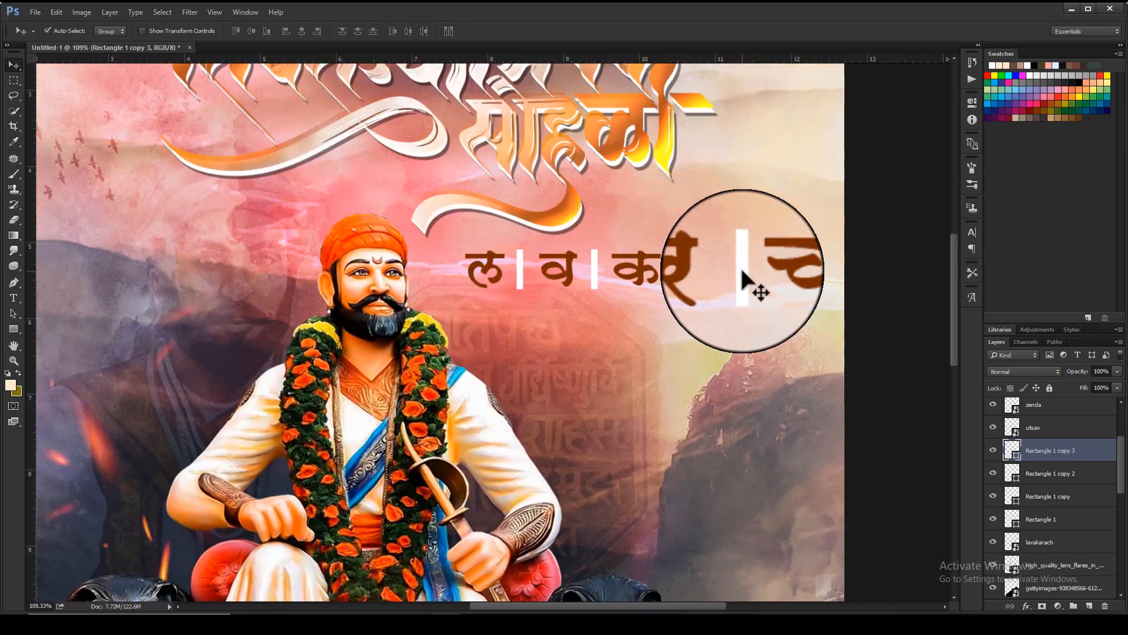
pyautogui.scroll(-2, 376, 247)
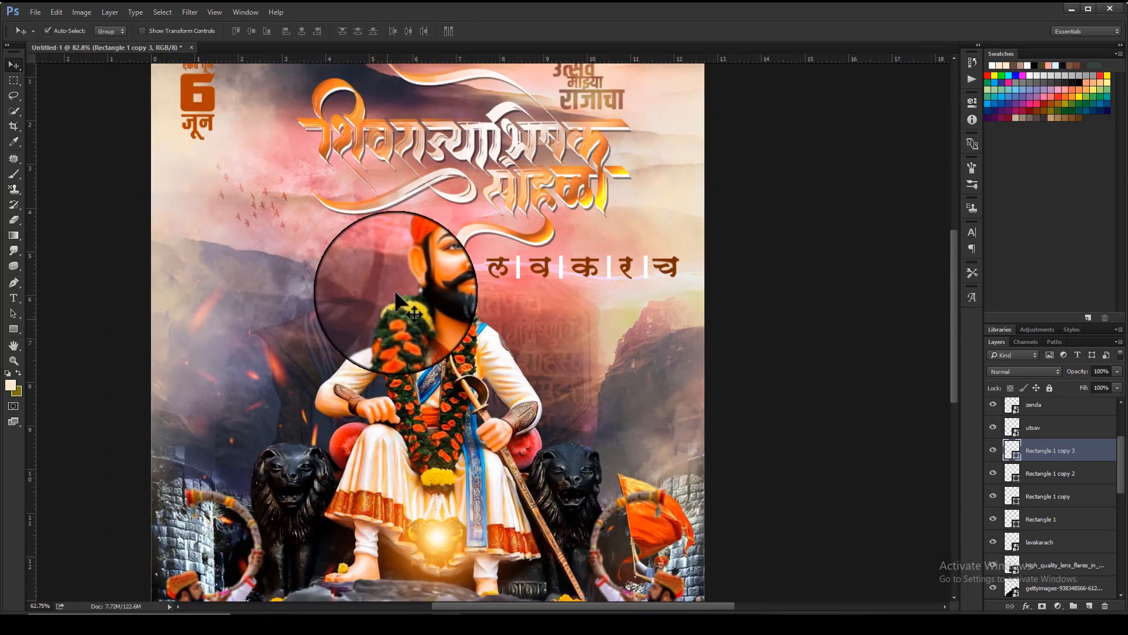
# - Add a new empty layer directly above the maharaj backside layer
pyautogui.scroll(-2, 441, 302)
pyautogui.scroll(-1, 605, 333)
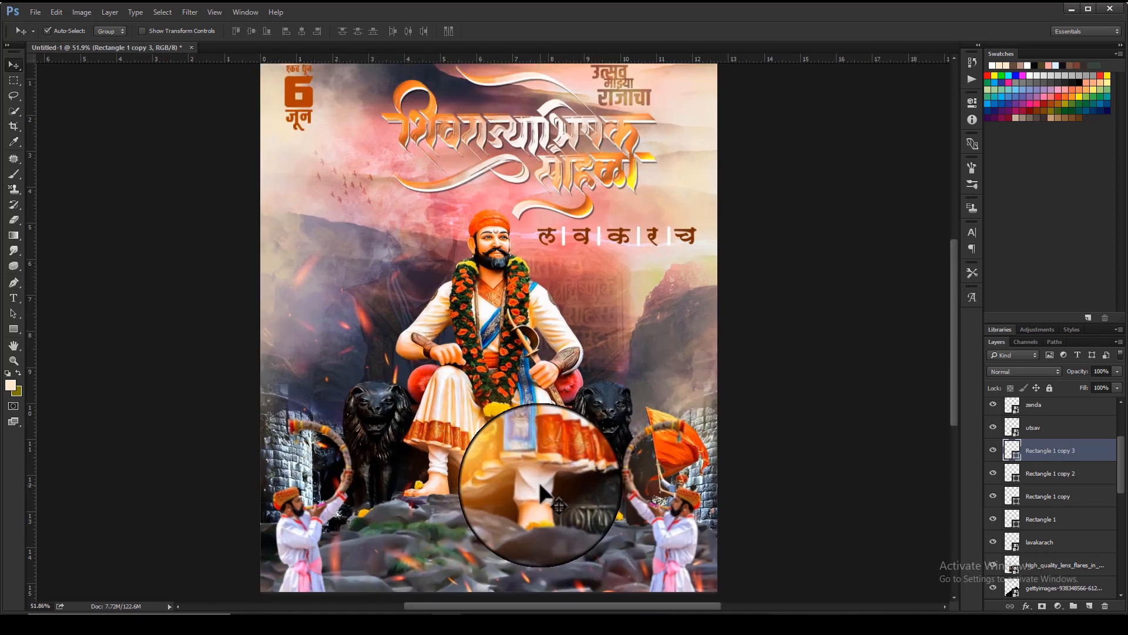
pyautogui.scroll(-2, 1065, 506)
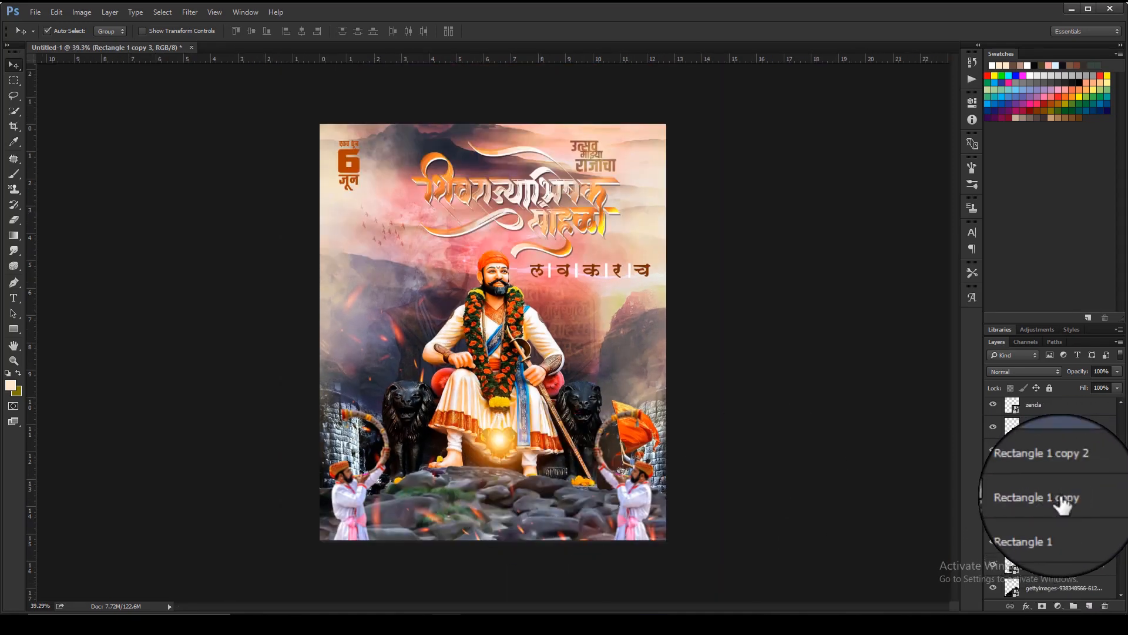
pyautogui.scroll(3, 1060, 497)
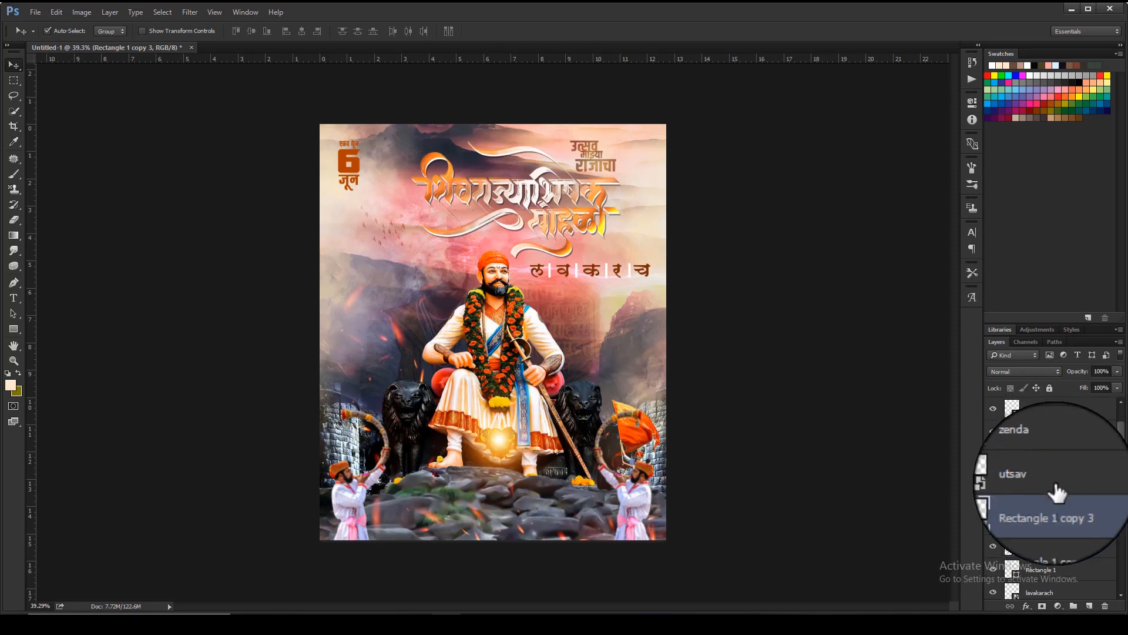
pyautogui.scroll(-2, 1058, 493)
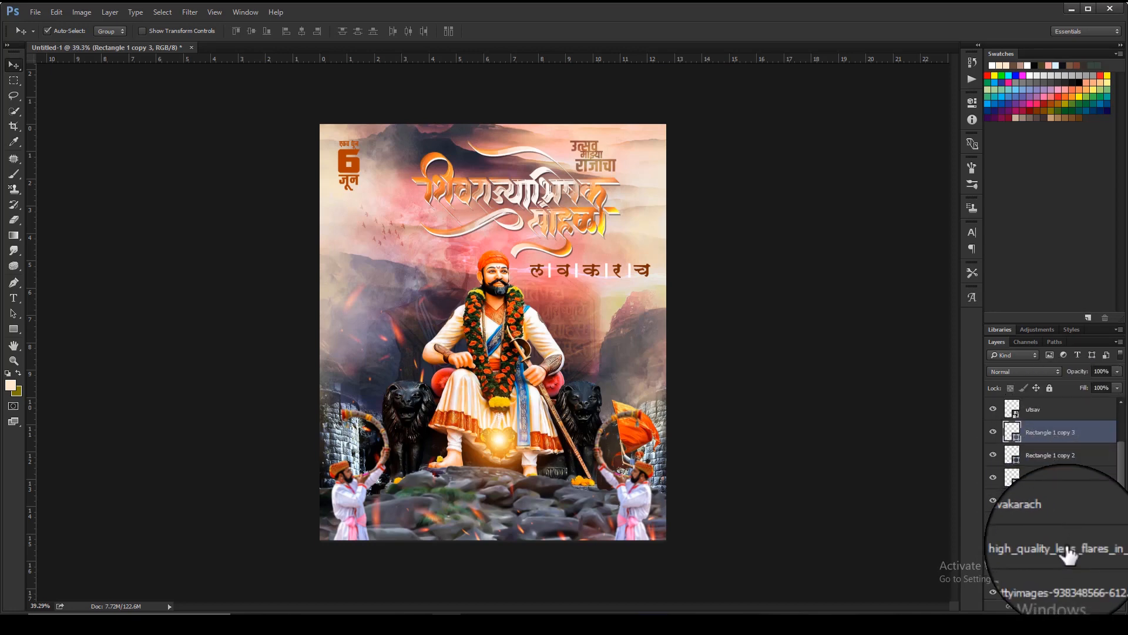
pyautogui.scroll(-1, 1082, 558)
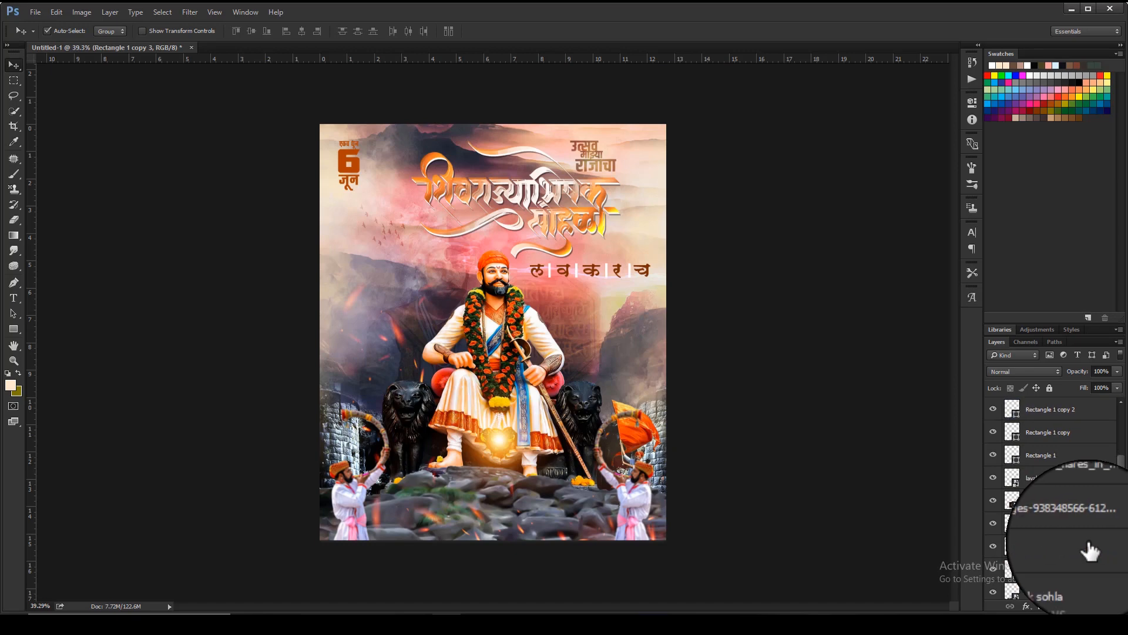
pyautogui.scroll(-2, 1059, 539)
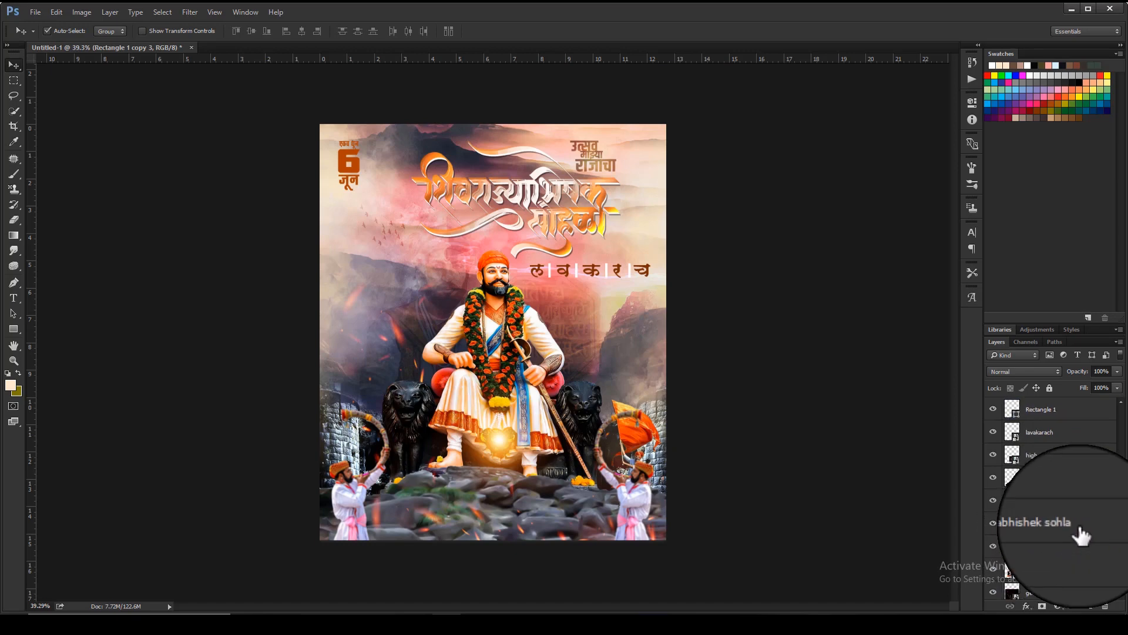
pyautogui.scroll(-1, 1077, 539)
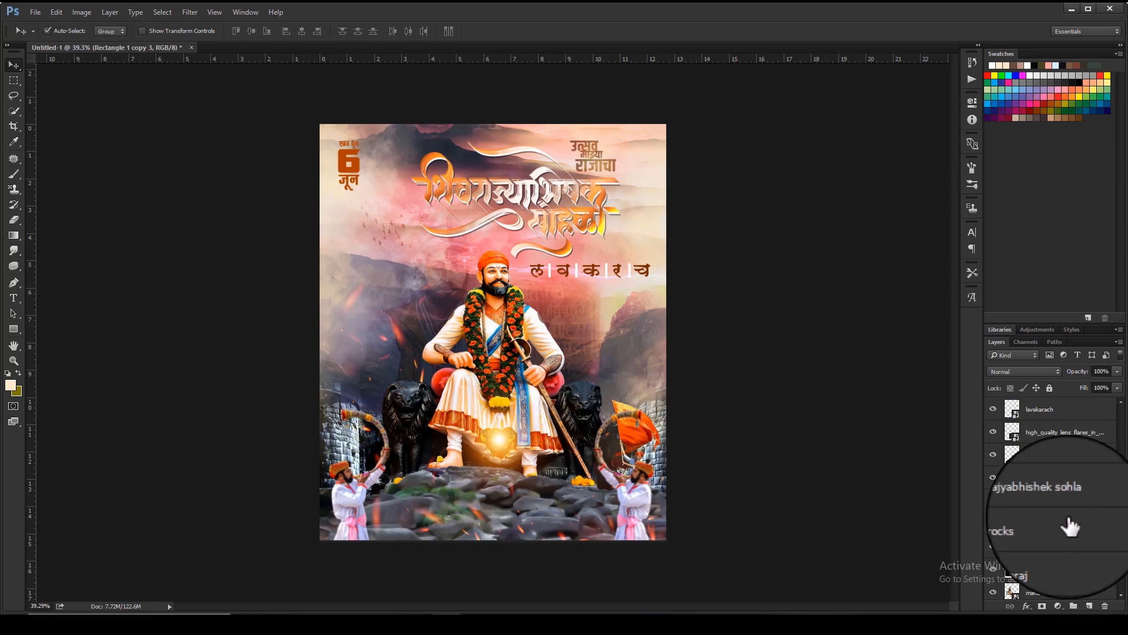
pyautogui.click(1066, 512)
pyautogui.click(1073, 552)
pyautogui.scroll(-1, 1070, 557)
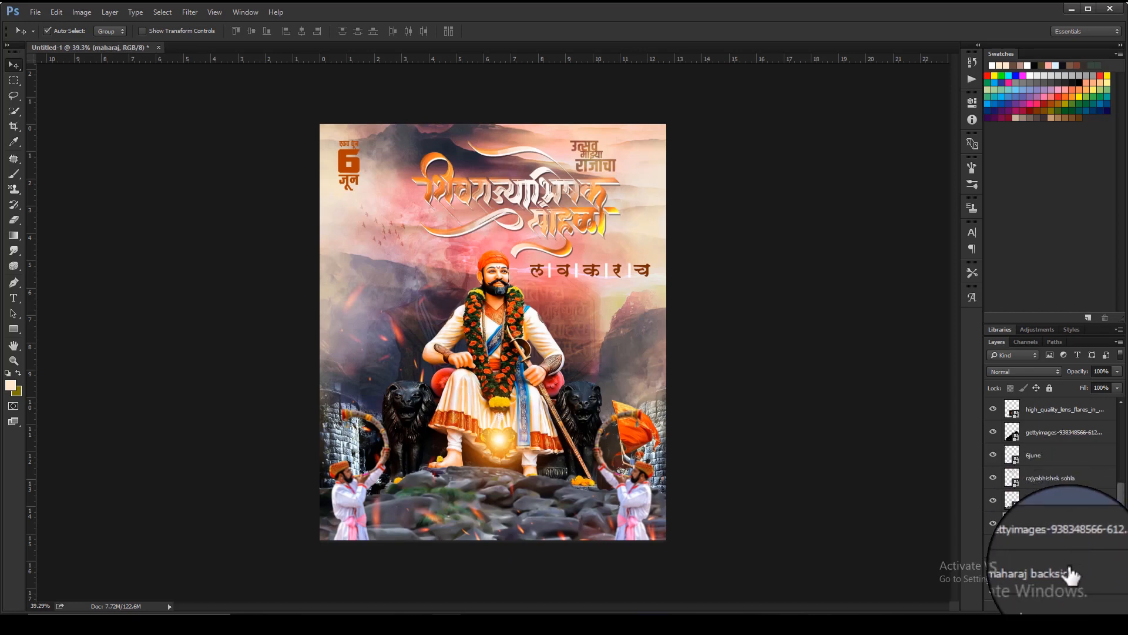
pyautogui.click(1071, 573)
pyautogui.click(1089, 606)
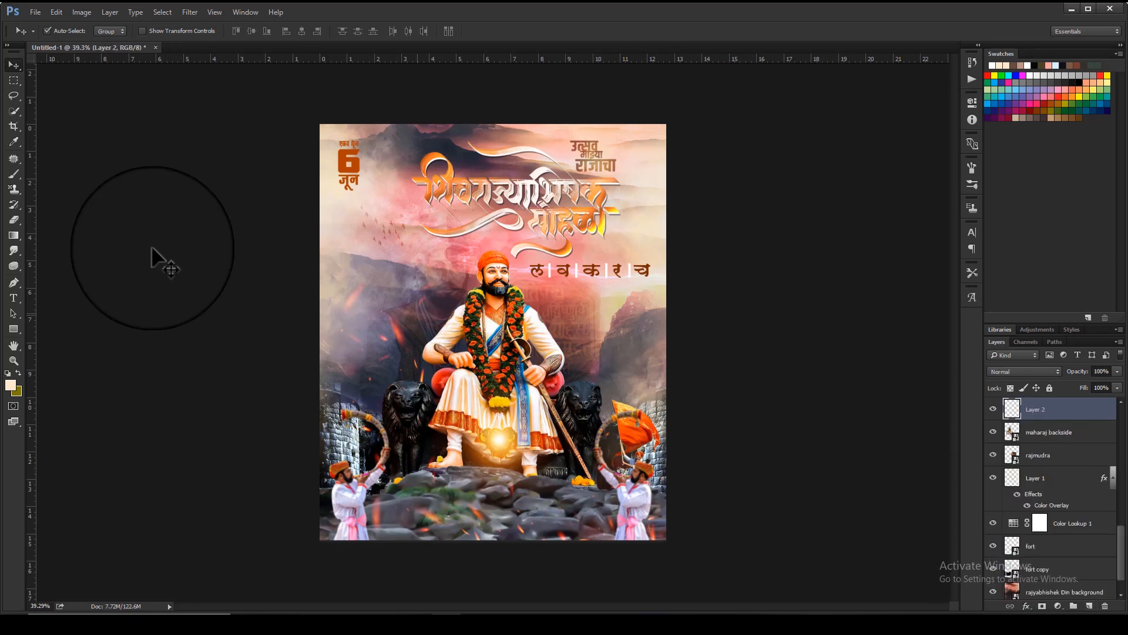
# - Paint a faint haze behind the portrait on the new layer using the textured brush at 1700 px and 35% opacity
pyautogui.click(16, 175)
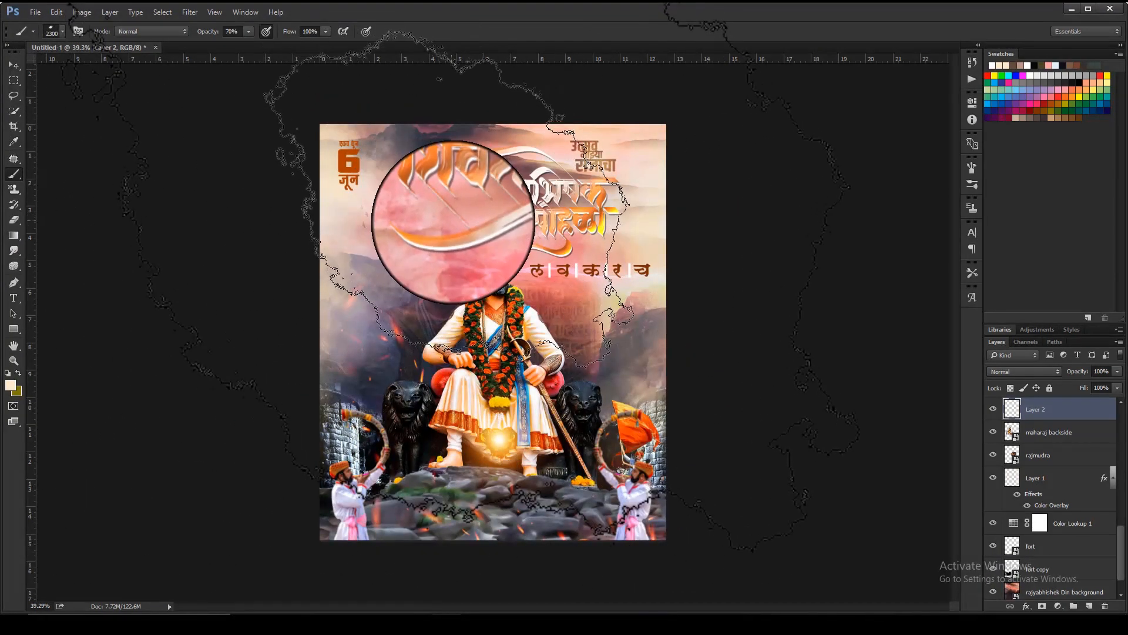
pyautogui.hotkey('ctrl', 'z')
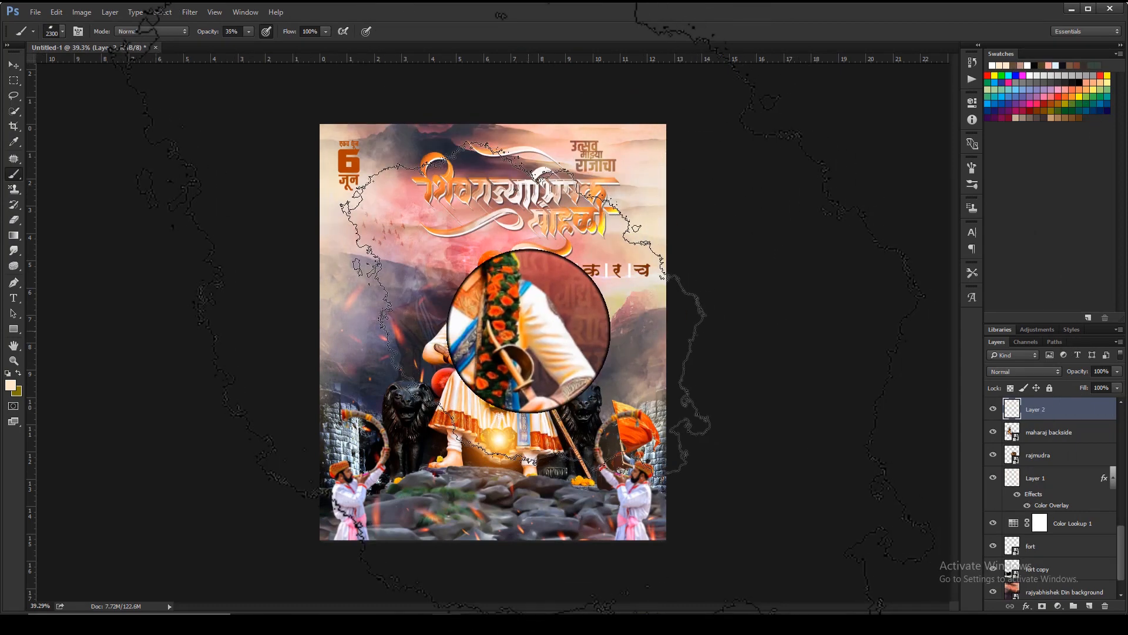
pyautogui.press('[')
pyautogui.press('[')
pyautogui.press('[')
pyautogui.press('[')
pyautogui.press('[')
pyautogui.press('[')
pyautogui.press('[')
pyautogui.press('[')
pyautogui.press('[')
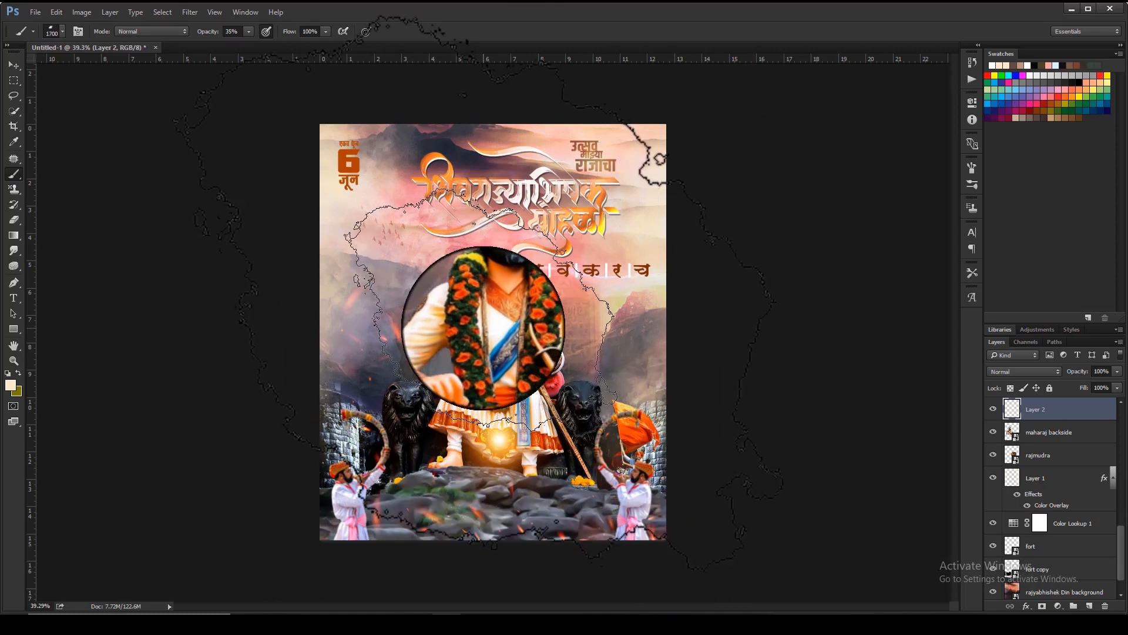
pyautogui.press(']')
pyautogui.press(']')
pyautogui.press(']')
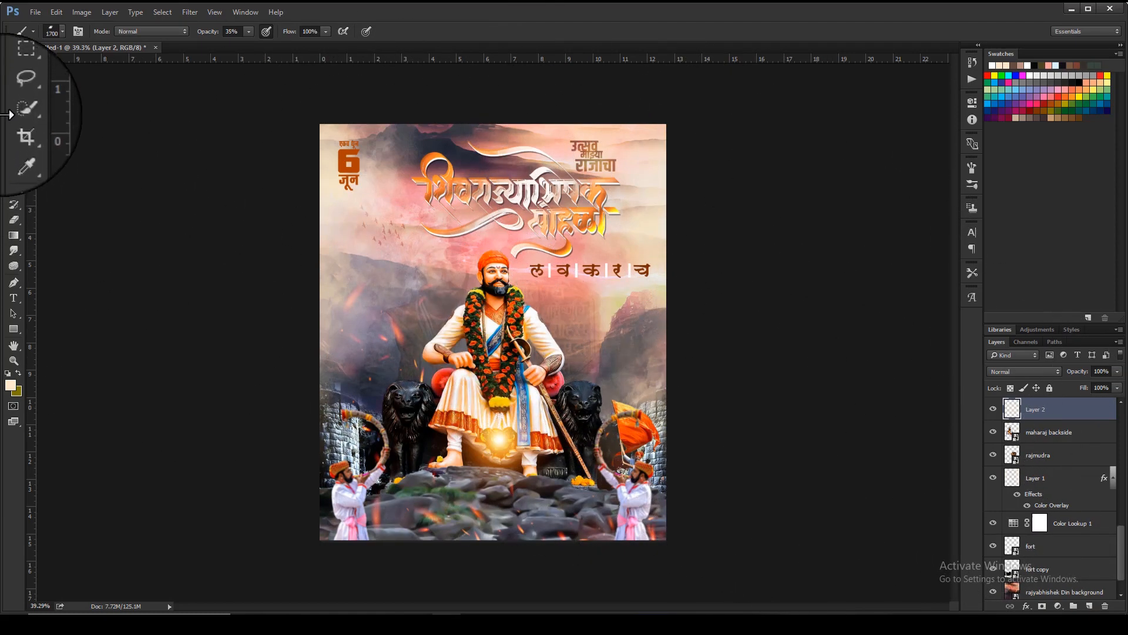
# - Hide the painted haze layer and apply a Color Balance smart filter to the rajyabhishek Din background, shifting its purple tones toward green
pyautogui.click(13, 64)
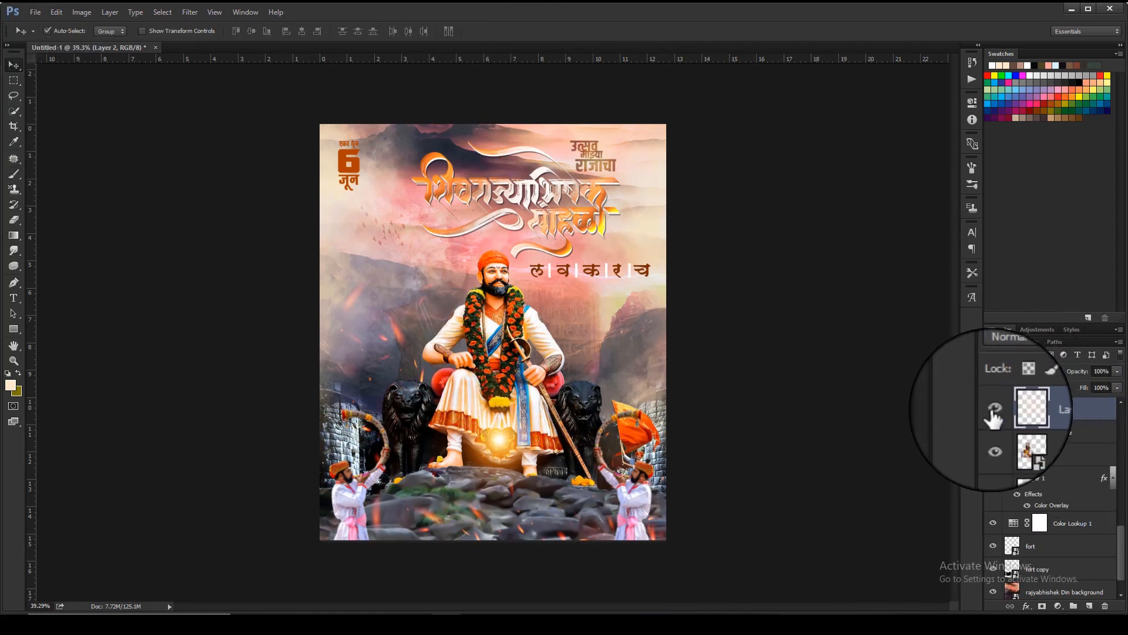
pyautogui.scroll(-1, 1034, 529)
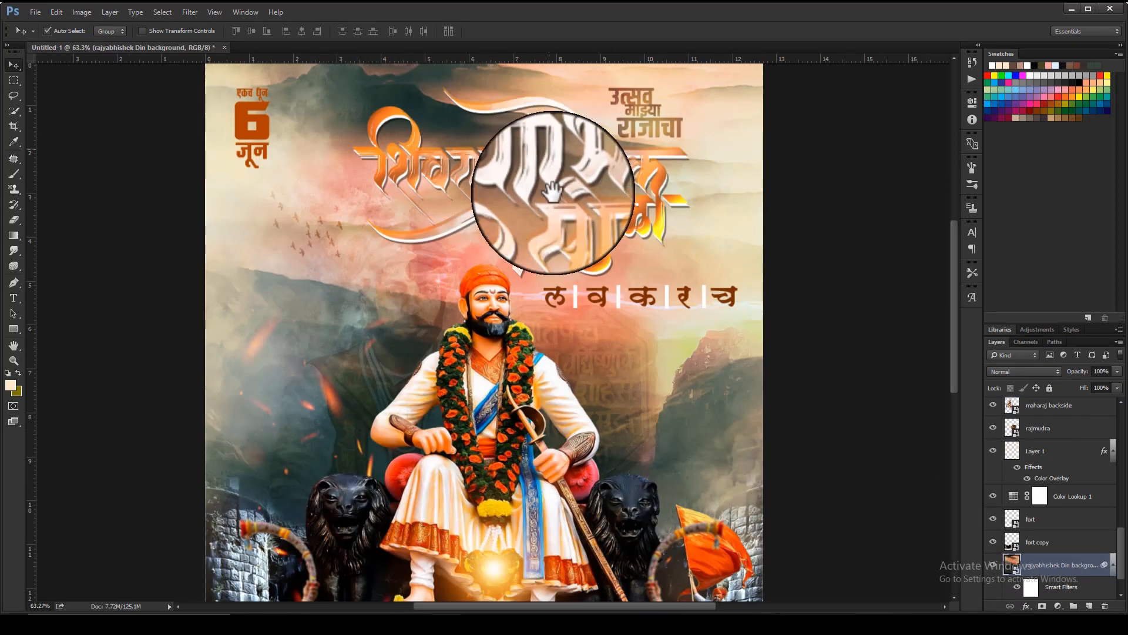
pyautogui.moveTo(556, 191); pyautogui.dragTo(552, 270)
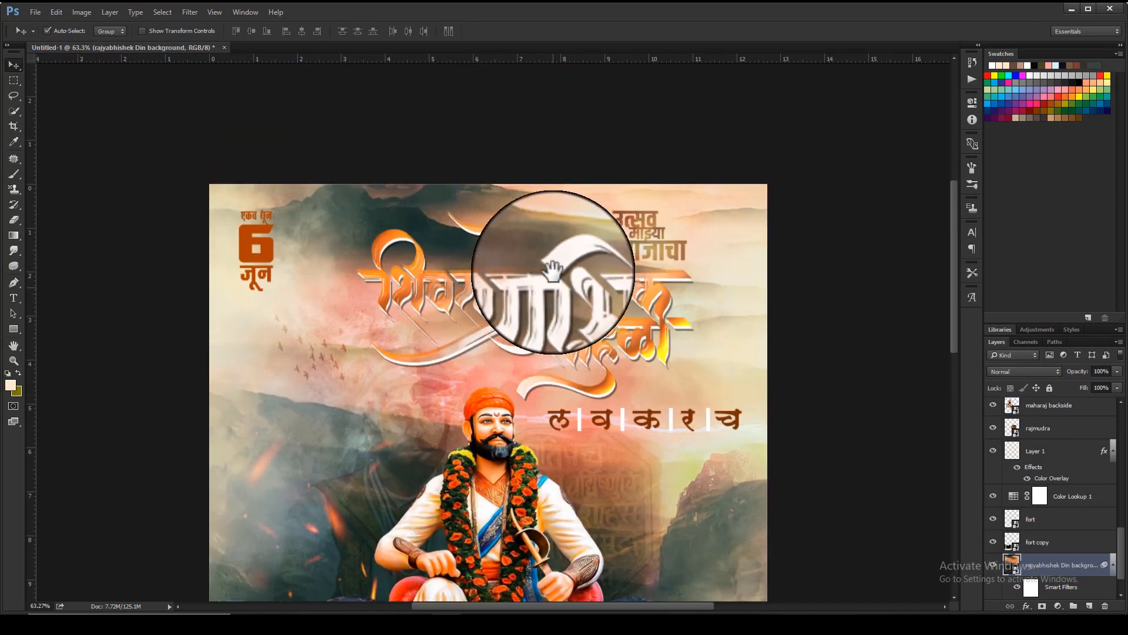
pyautogui.scroll(6, 456, 223)
pyautogui.scroll(-5, 456, 224)
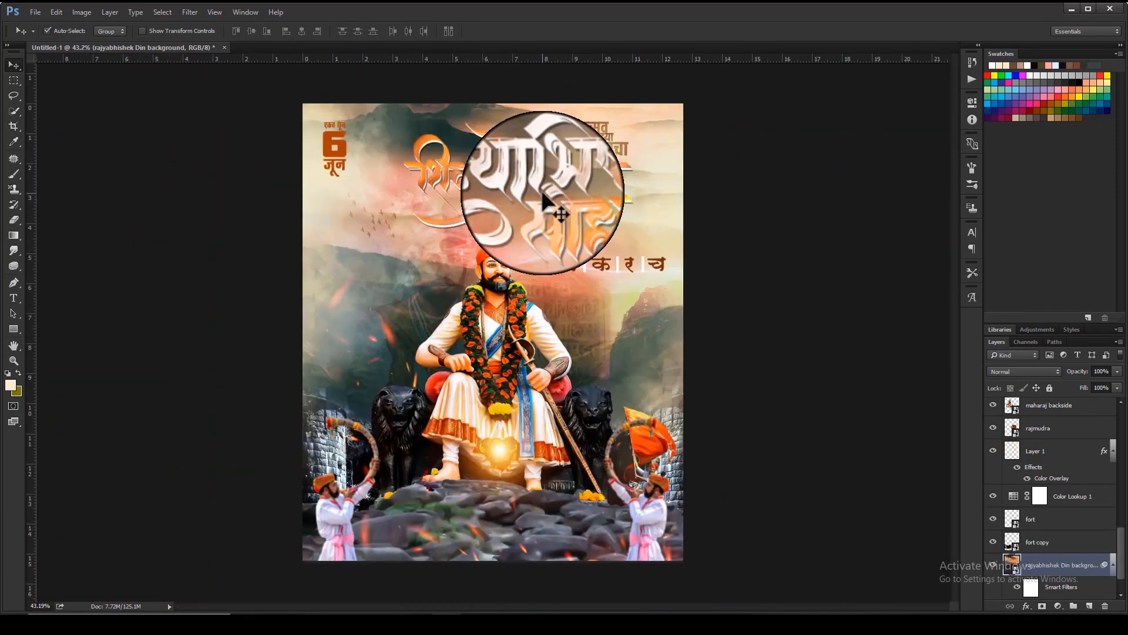
pyautogui.click(586, 316)
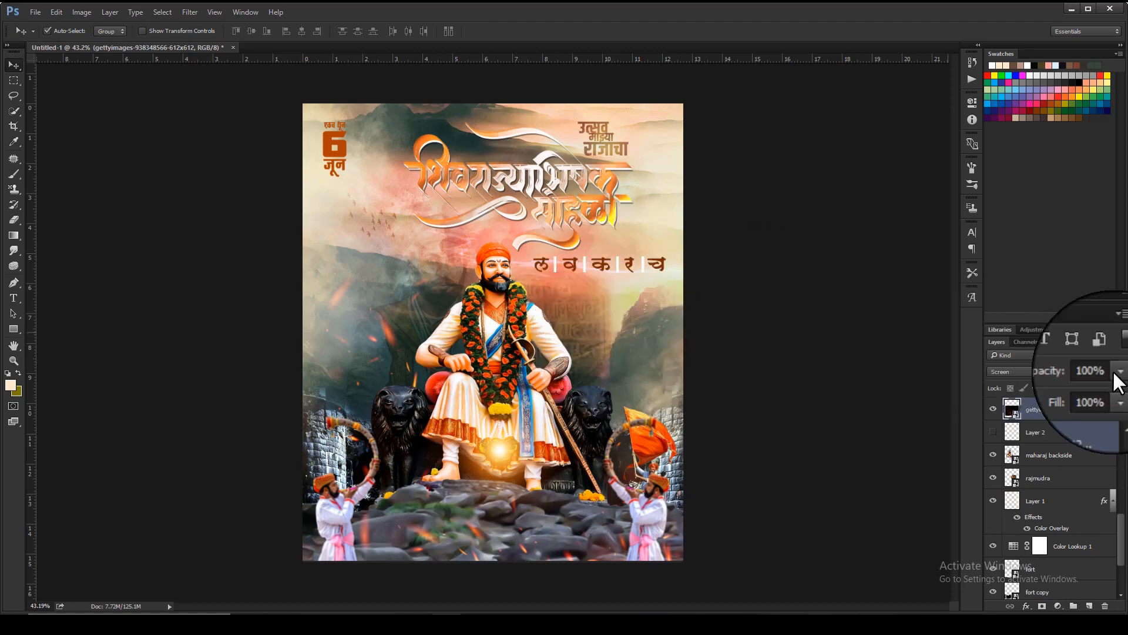
pyautogui.scroll(-3, 1080, 415)
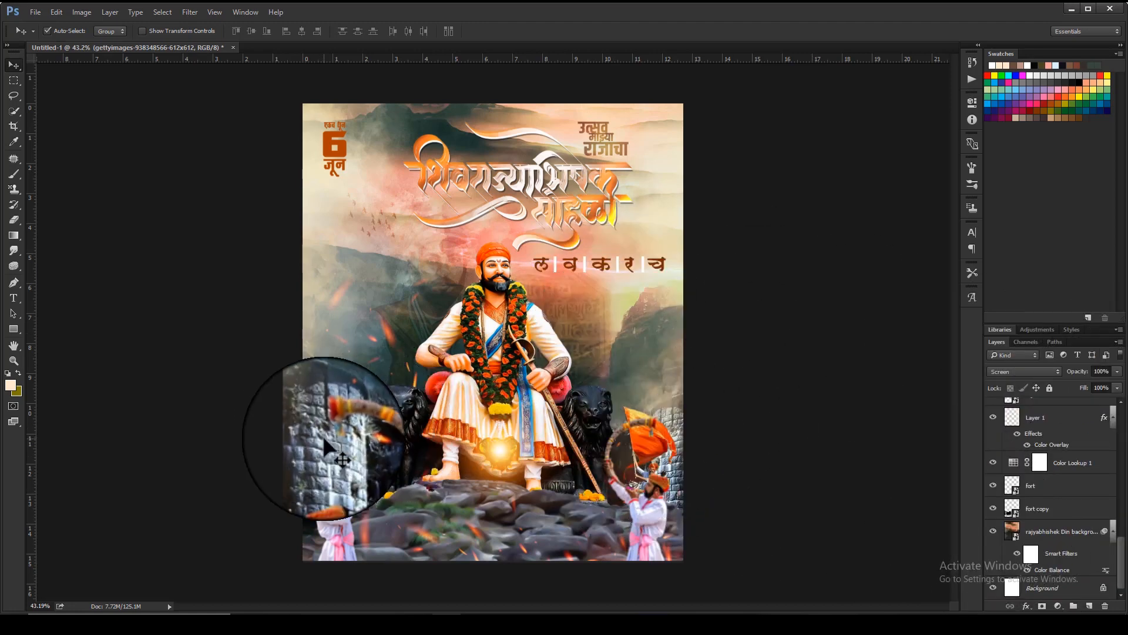
pyautogui.scroll(1, 508, 366)
pyautogui.scroll(1, 508, 369)
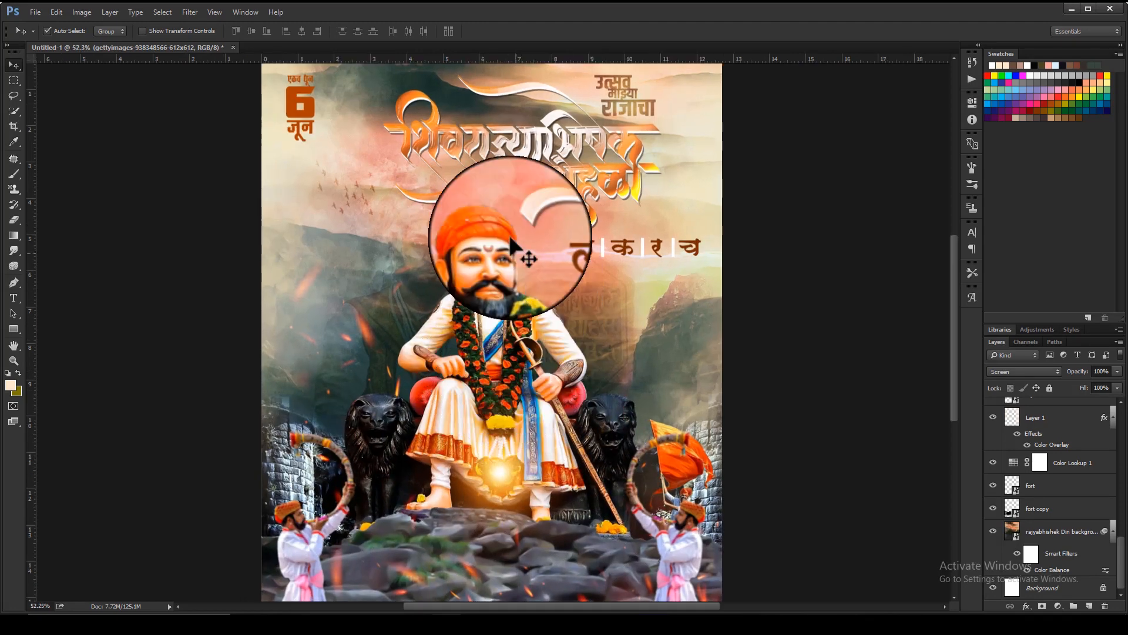
# - Place the flag image PicsArt_03-14-04.26.29 in the poster, rotate it about 65° and position it behind the upper part of the title
pyautogui.moveTo(333, 624)
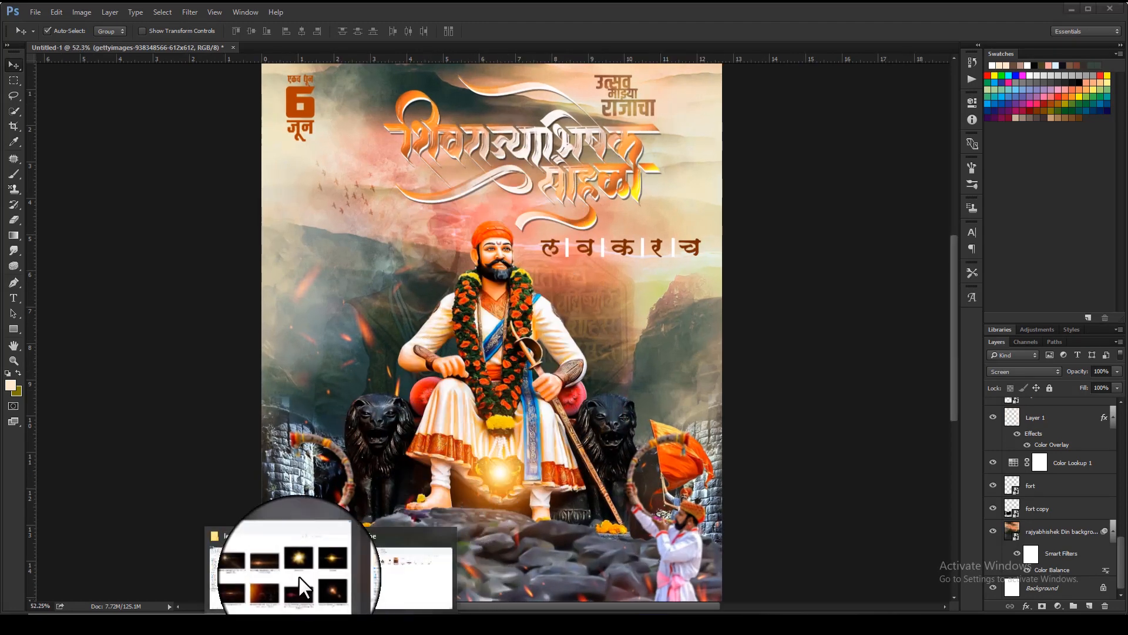
pyautogui.click(297, 574)
pyautogui.moveTo(856, 222); pyautogui.dragTo(577, 333)
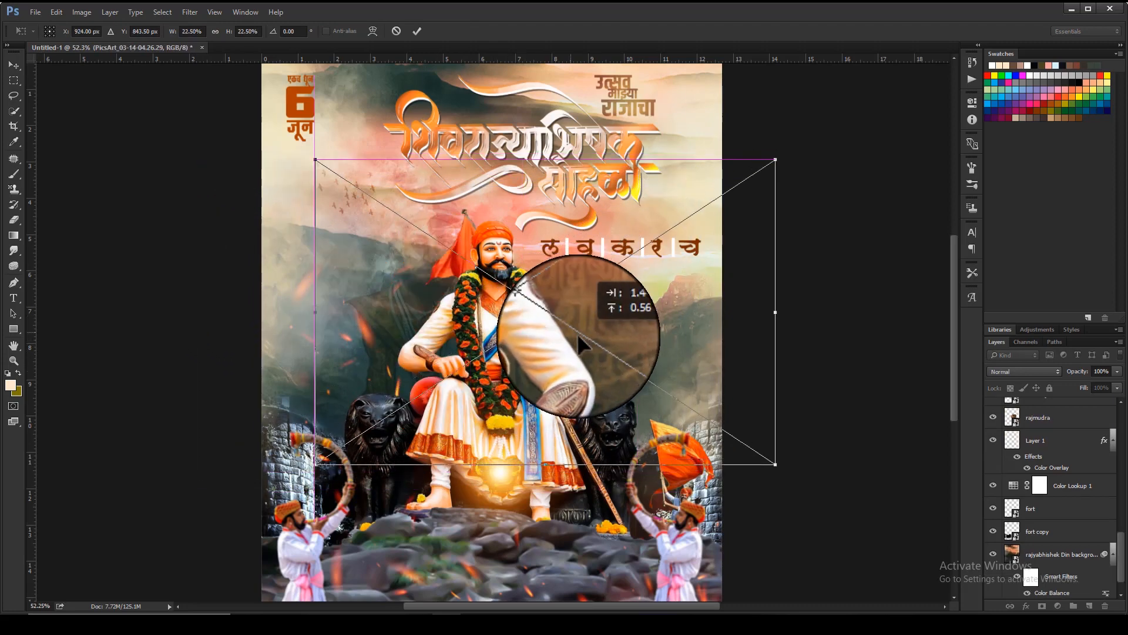
pyautogui.moveTo(786, 154); pyautogui.dragTo(659, 353)
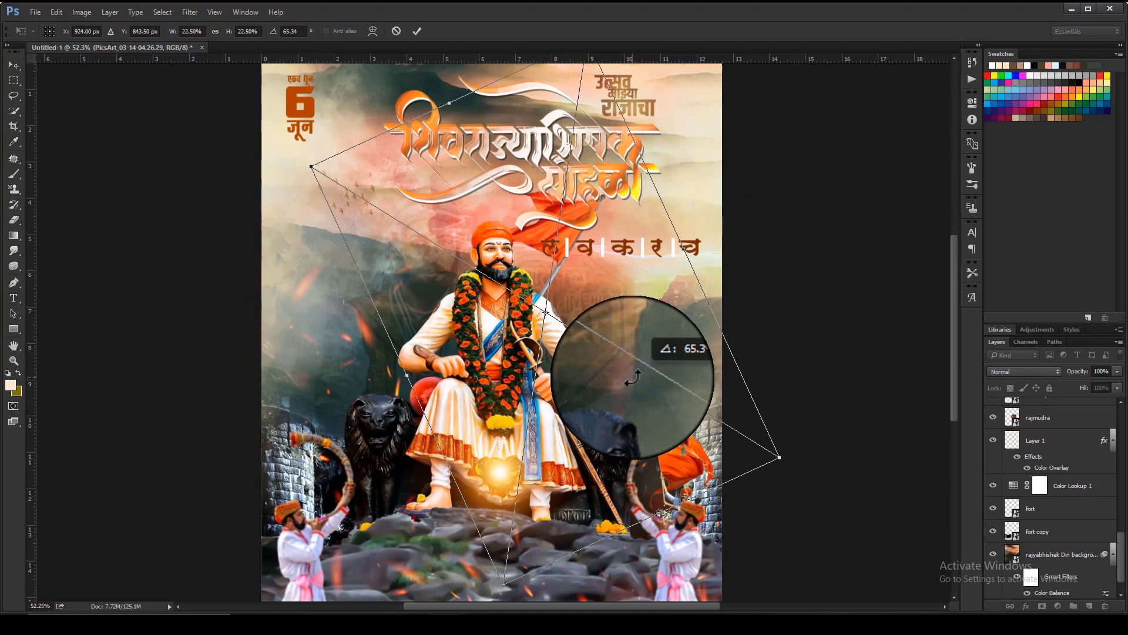
pyautogui.moveTo(572, 270); pyautogui.dragTo(483, 99)
pyautogui.press('Return')
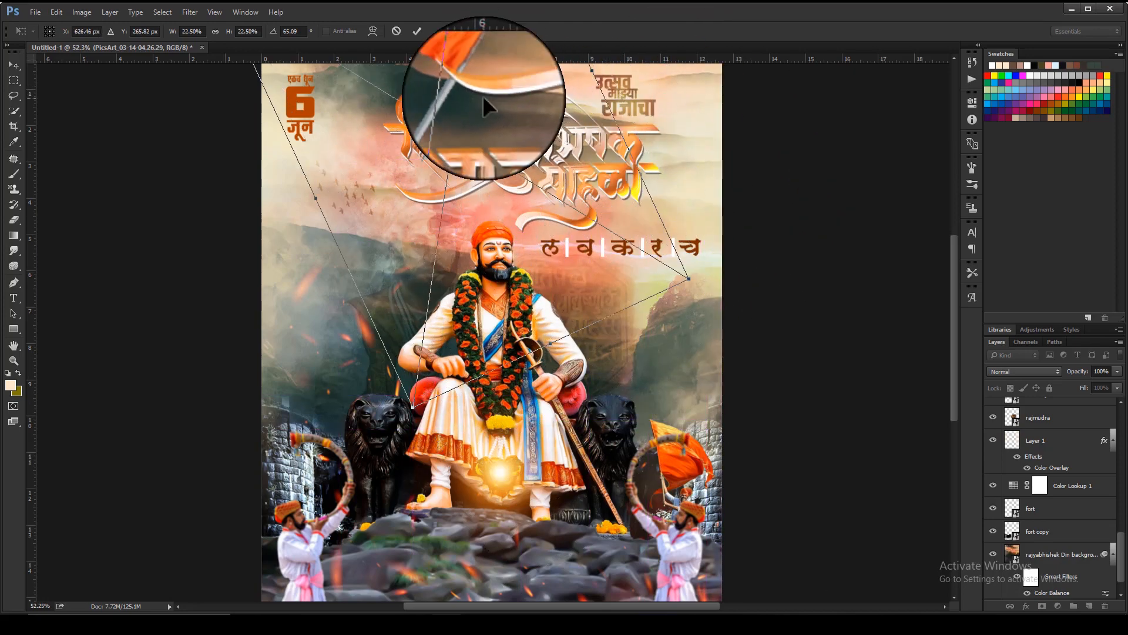
# - Move the flag behind the उत्सव माझ्या राजाचा lettering and scale it to about 24%
pyautogui.scroll(5, 509, 135)
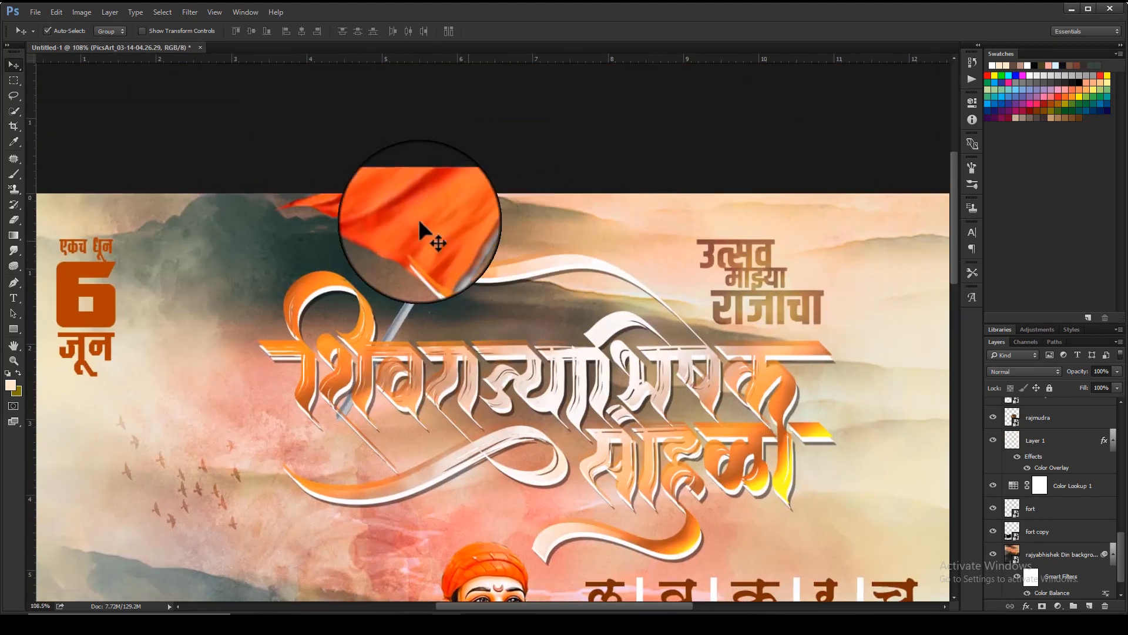
pyautogui.moveTo(419, 222); pyautogui.dragTo(769, 338)
pyautogui.hotkey('ctrl', 't')
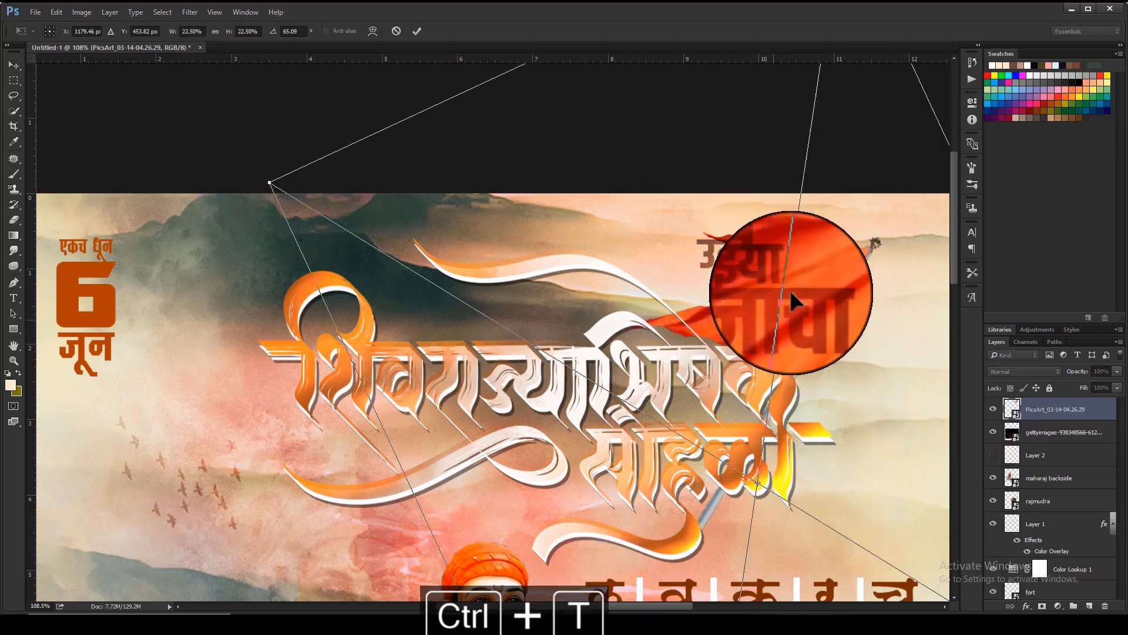
pyautogui.scroll(-3, 803, 199)
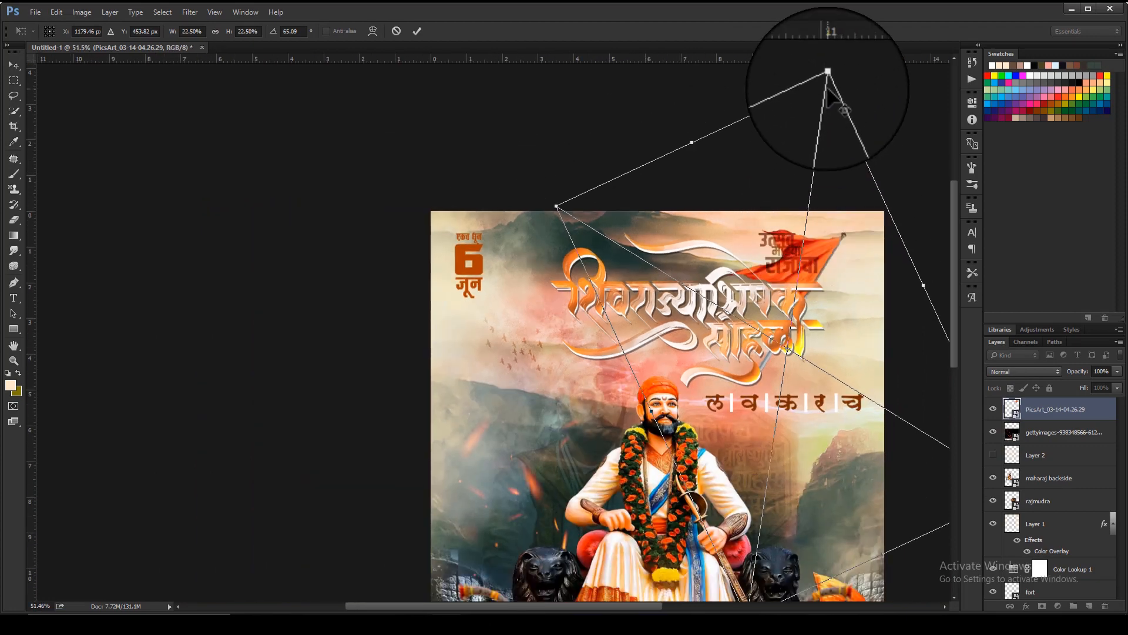
pyautogui.moveTo(830, 88); pyautogui.dragTo(838, 61)
pyautogui.moveTo(826, 131); pyautogui.dragTo(847, 176)
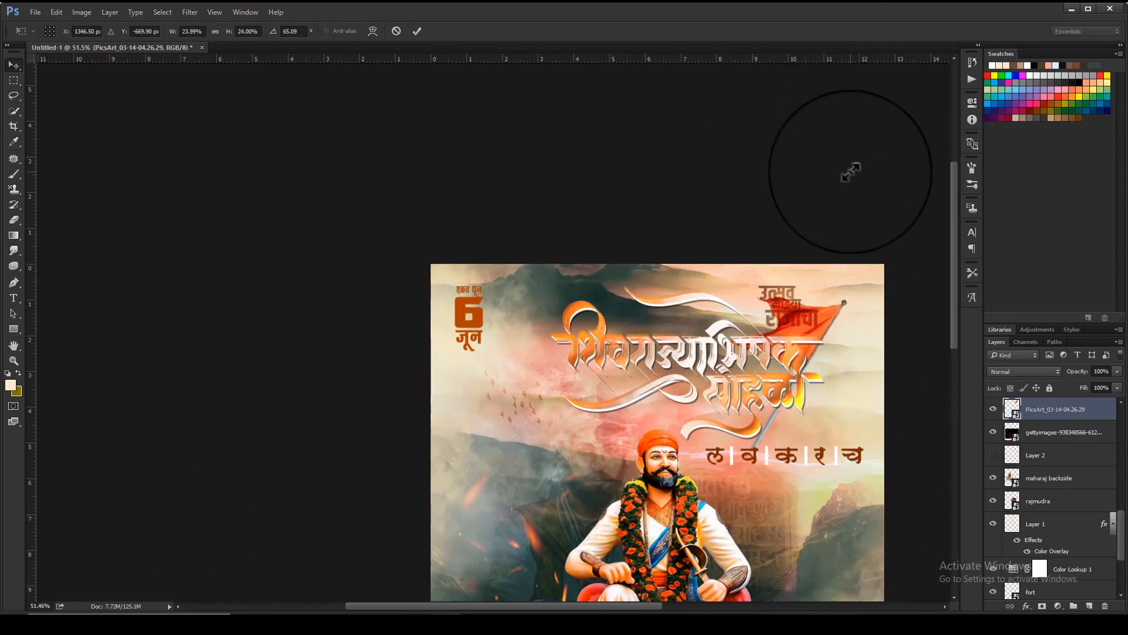
# - Enlarge the flag proportionally to about 27% and shift it slightly left and up behind the lettering
pyautogui.hotkey('ctrl', 't')
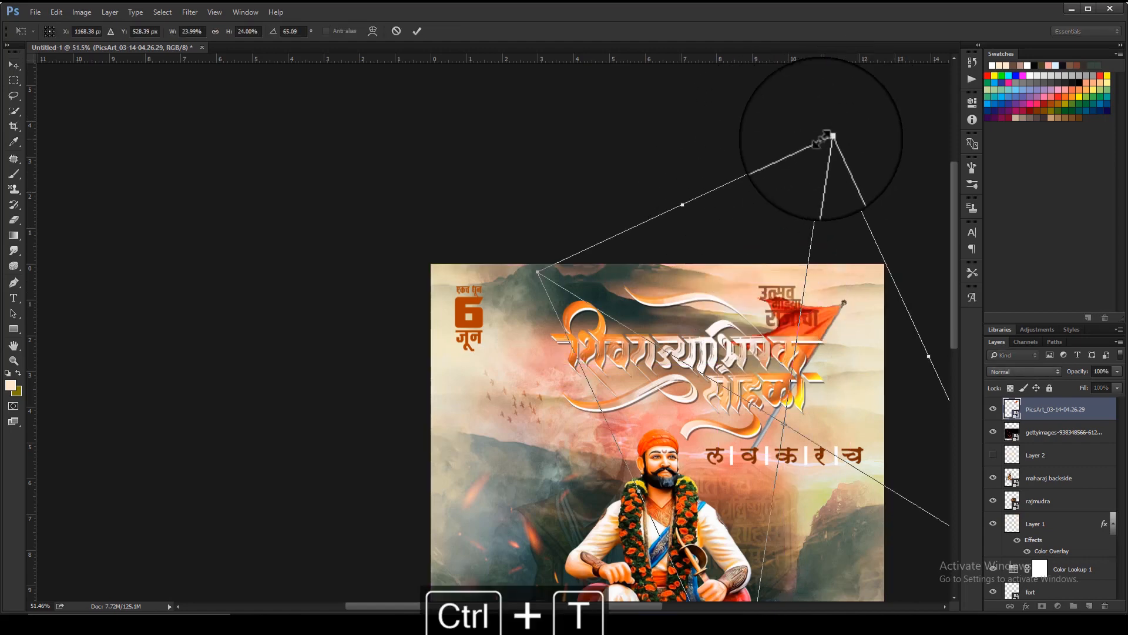
pyautogui.moveTo(827, 132); pyautogui.dragTo(833, 99)
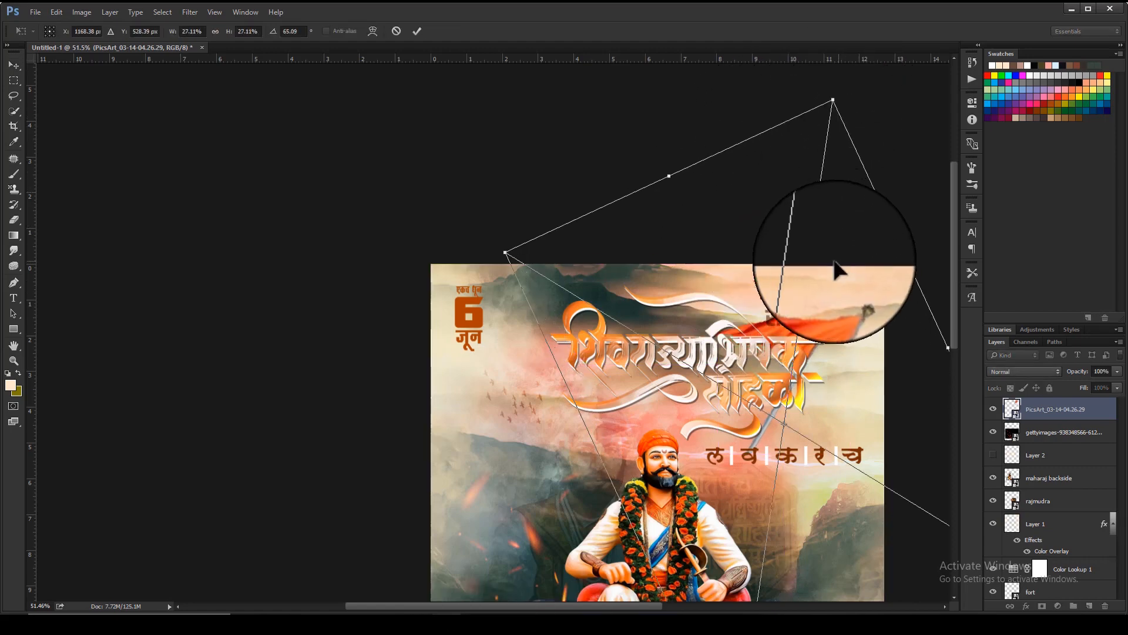
pyautogui.moveTo(834, 262)
pyautogui.mouseDown()
pyautogui.moveTo(829, 247)
pyautogui.moveTo(821, 257)
pyautogui.mouseUp()
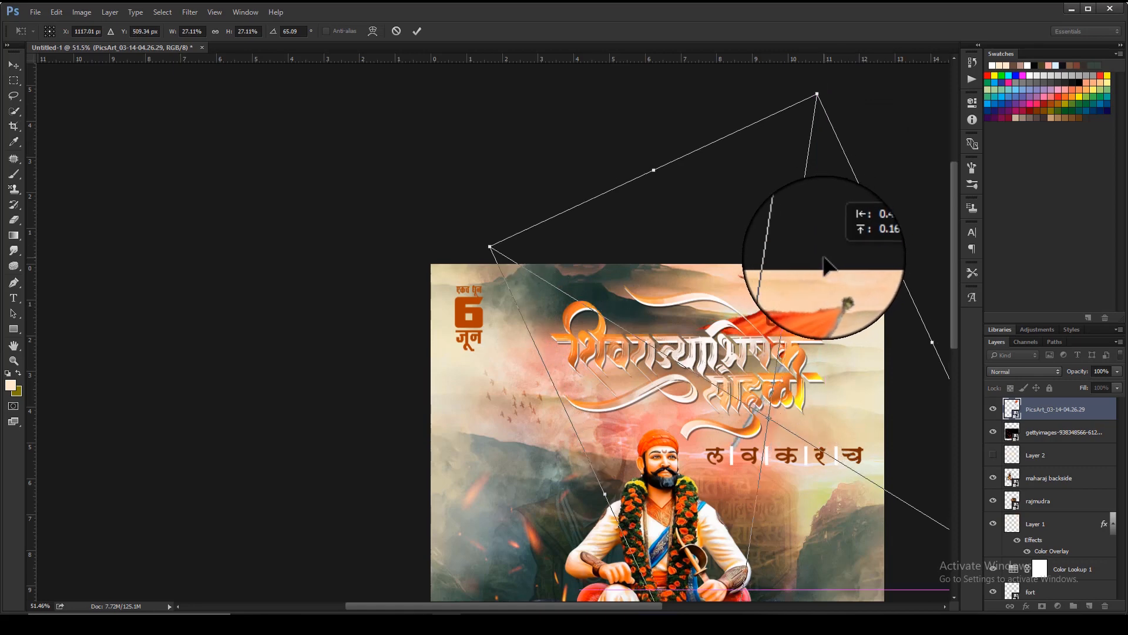
pyautogui.press('Return')
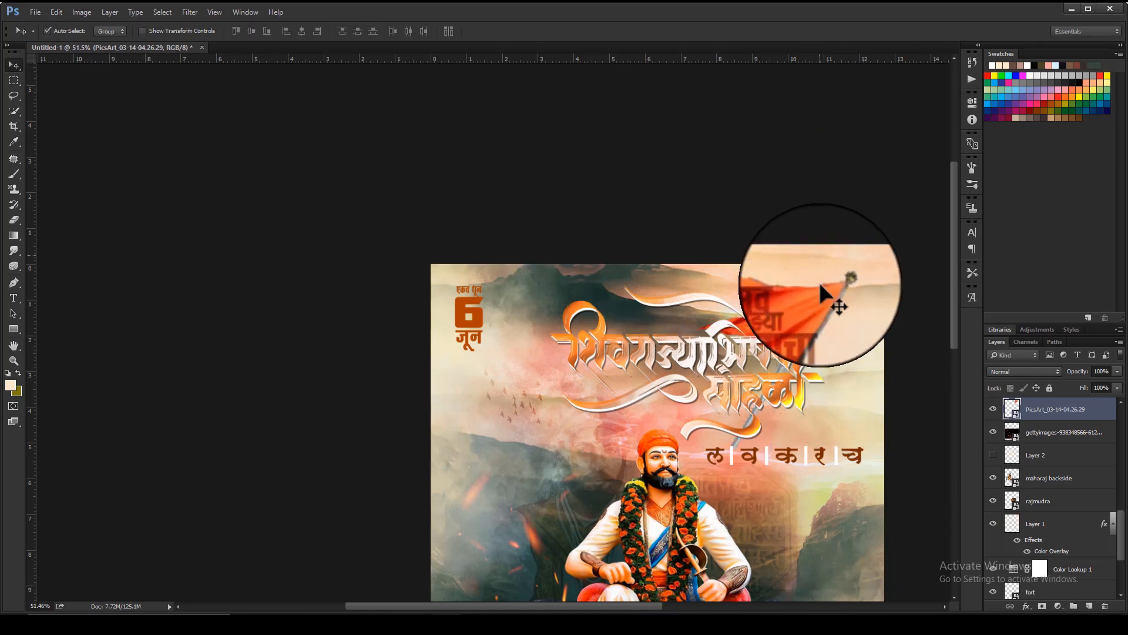
# - Shift the saffron flag slightly right behind the उत्सव माझ्या राजाचा lettering, keeping its size and rotation
pyautogui.scroll(3, 820, 282)
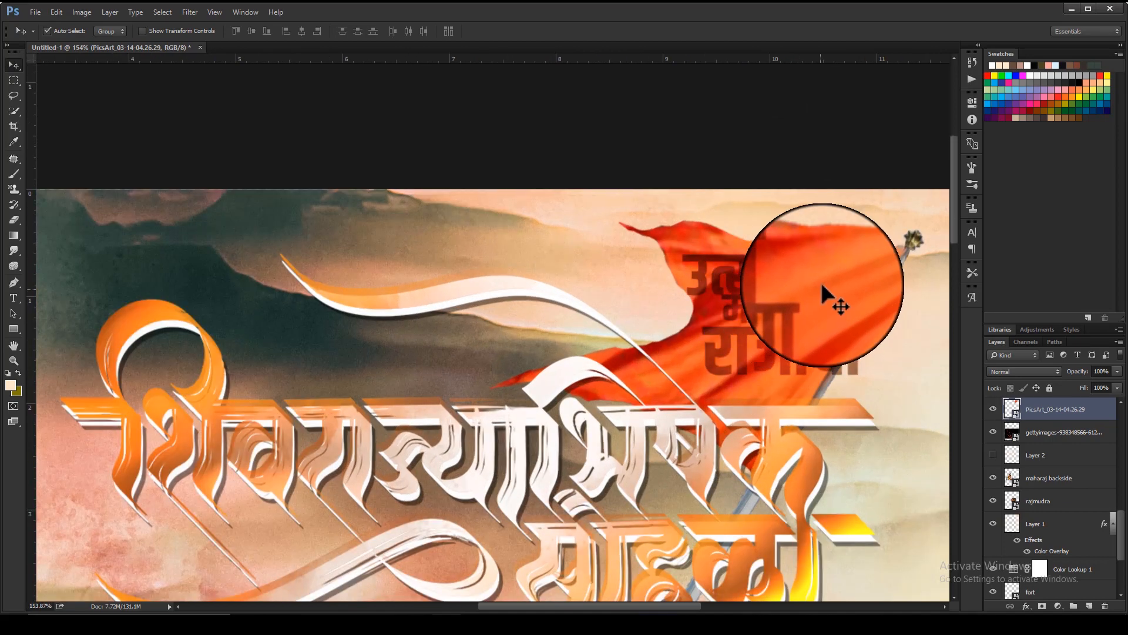
pyautogui.moveTo(822, 284); pyautogui.dragTo(841, 283)
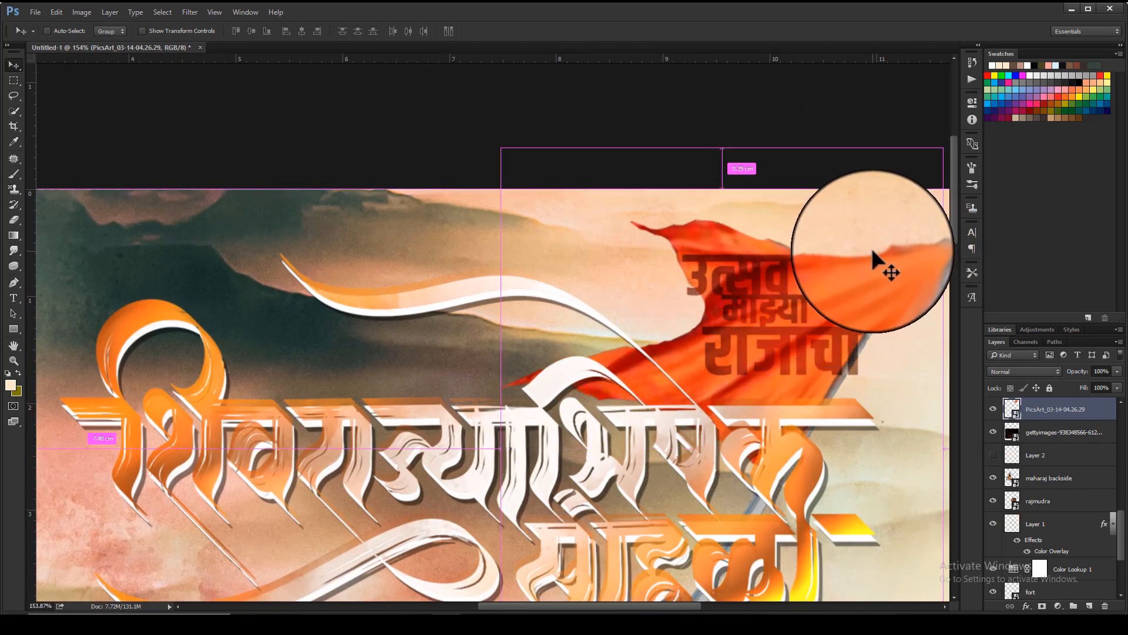
pyautogui.hotkey('ctrl', 't')
pyautogui.scroll(-3, 869, 238)
pyautogui.scroll(2, 853, 231)
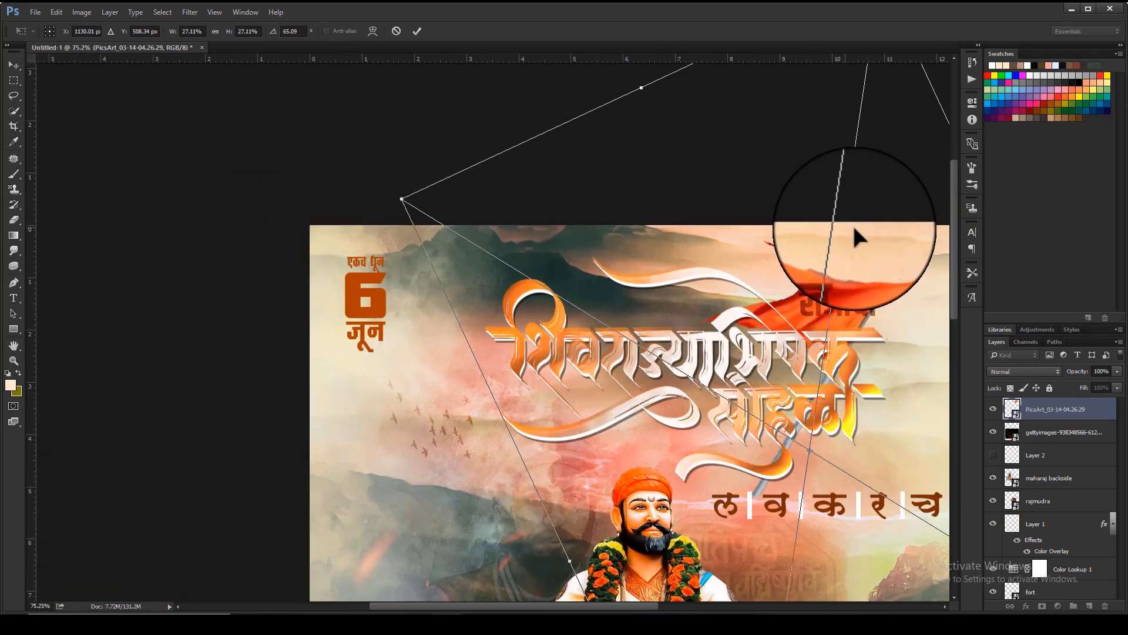
pyautogui.moveTo(855, 228); pyautogui.dragTo(758, 294)
pyautogui.scroll(-2, 767, 268)
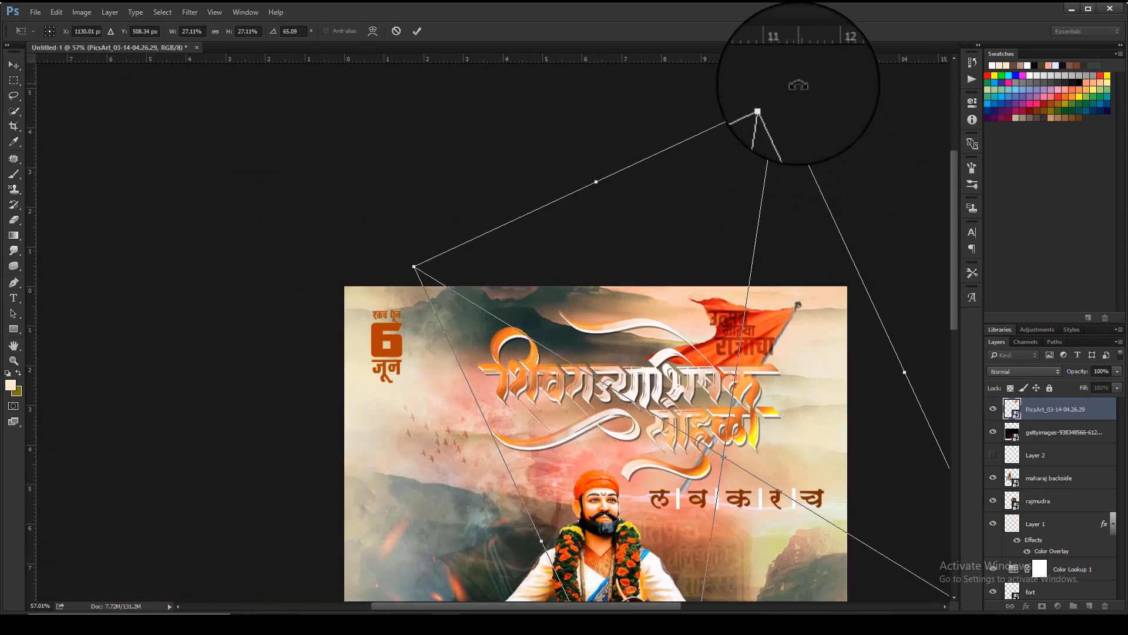
pyautogui.moveTo(795, 83)
pyautogui.mouseDown()
pyautogui.moveTo(830, 95)
pyautogui.moveTo(795, 87)
pyautogui.moveTo(805, 84)
pyautogui.mouseUp()
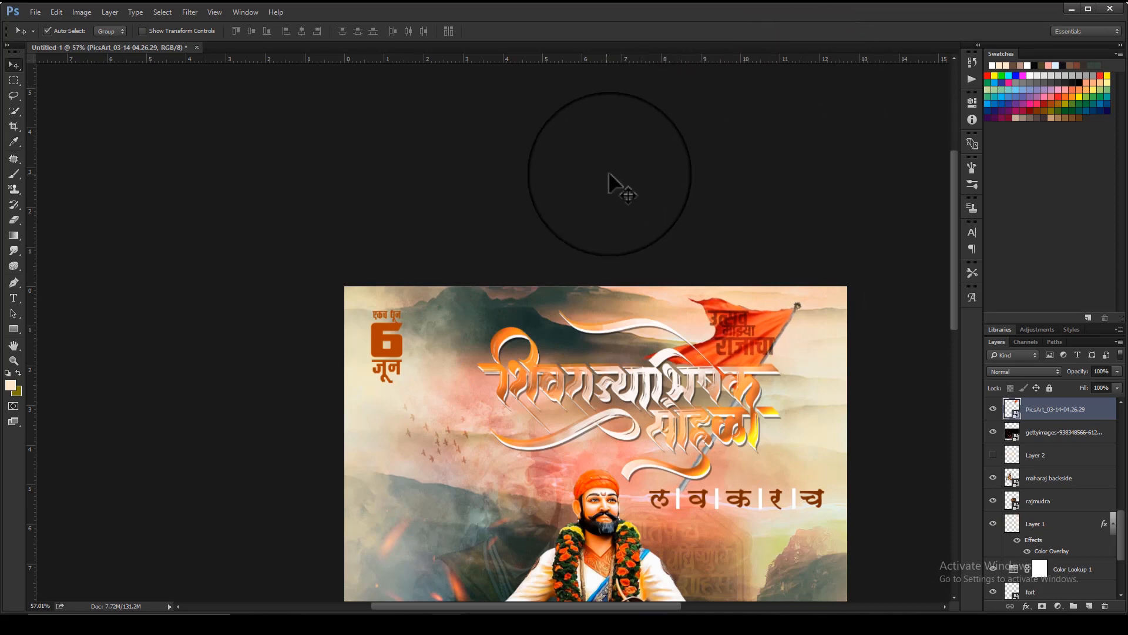
pyautogui.scroll(-2, 608, 171)
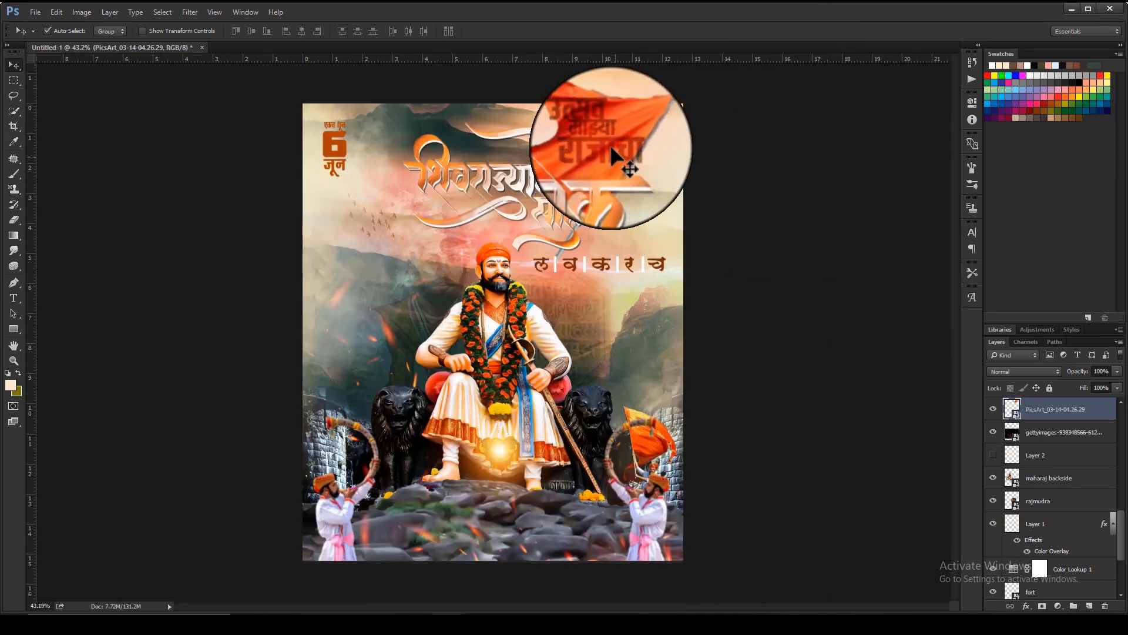
pyautogui.click(993, 409)
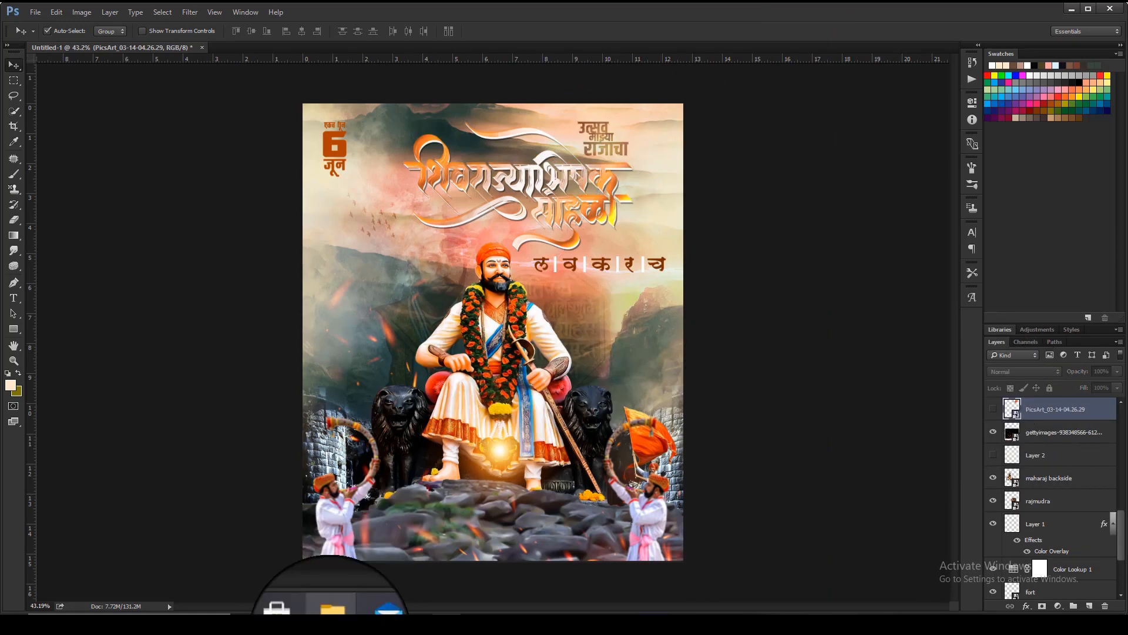
pyautogui.click(307, 575)
pyautogui.moveTo(1006, 520); pyautogui.dragTo(754, 53)
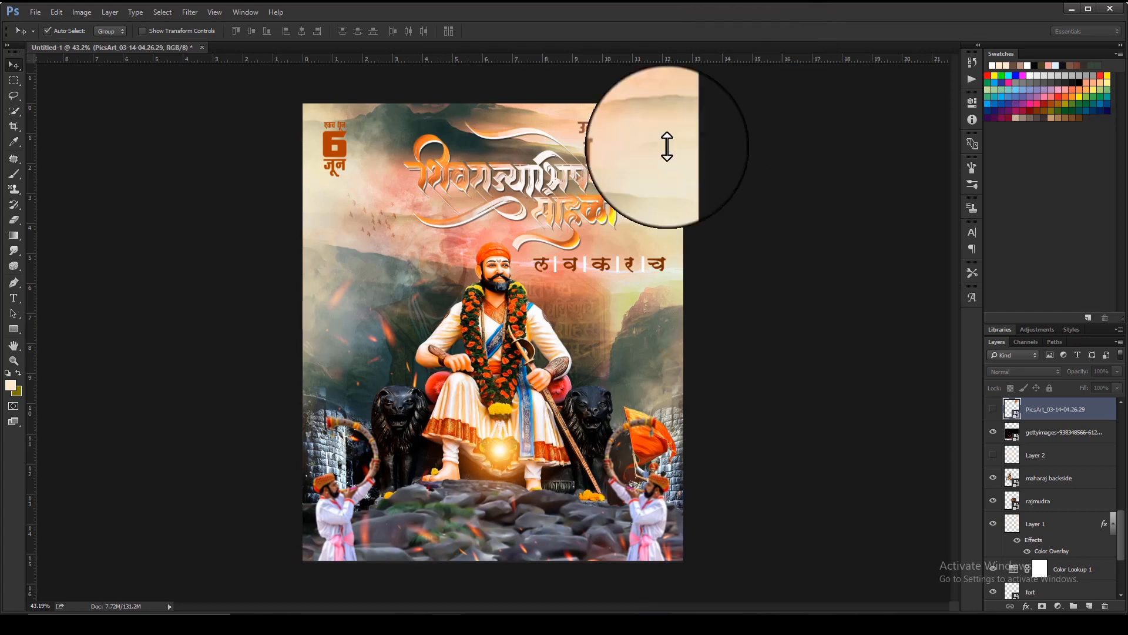
pyautogui.moveTo(456, 315); pyautogui.dragTo(654, 144)
# - Scale the new flag to about 59%, rotate it about 22° and position it behind the उत्सव माझ्या राजाचा lettering
pyautogui.hotkey('ctrl', 't')
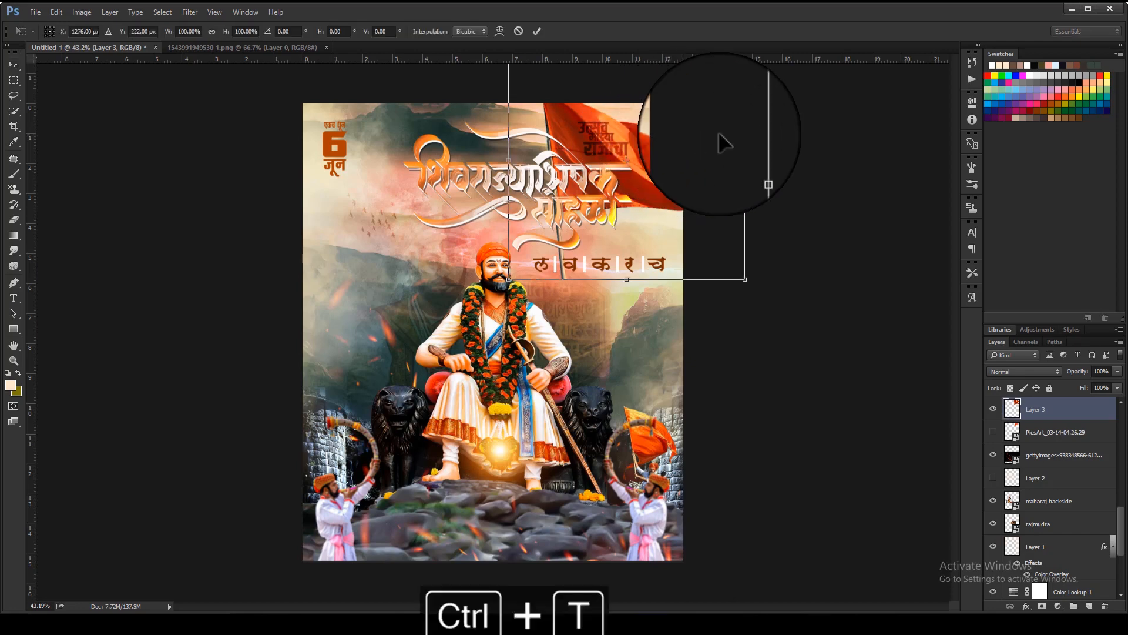
pyautogui.moveTo(745, 280); pyautogui.dragTo(710, 290)
pyautogui.moveTo(650, 121); pyautogui.dragTo(670, 143)
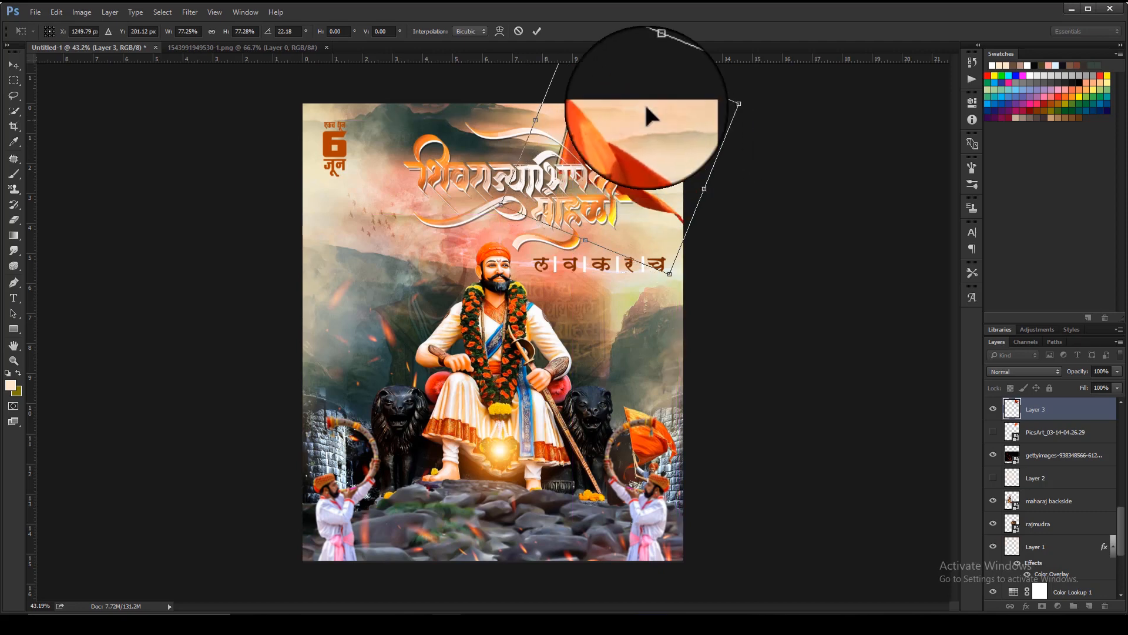
pyautogui.moveTo(670, 276); pyautogui.dragTo(648, 216)
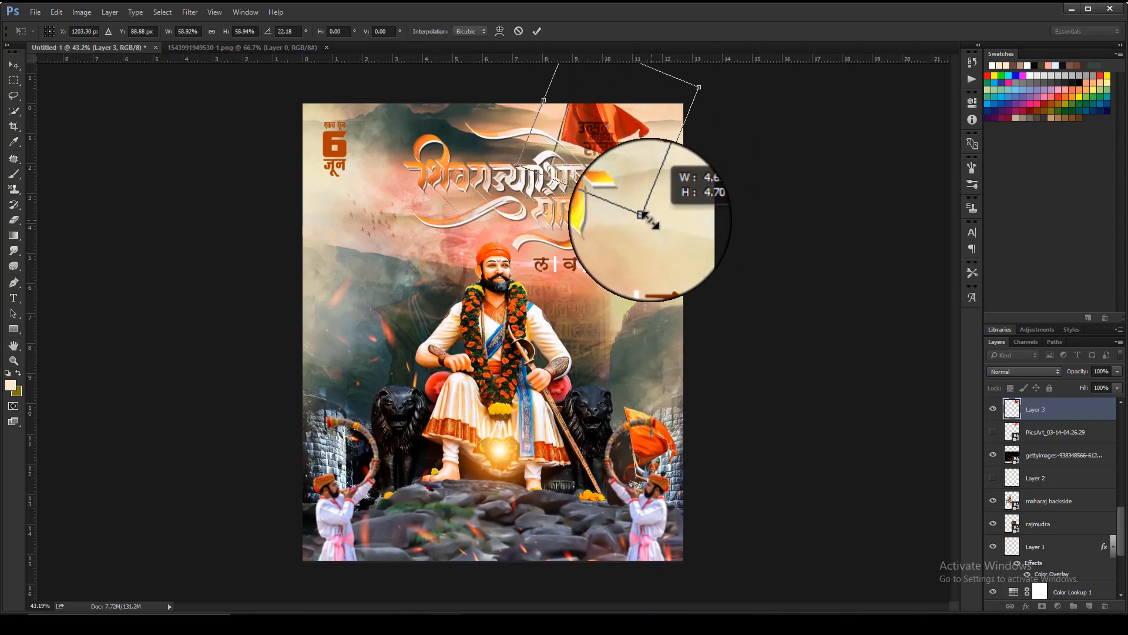
pyautogui.moveTo(612, 116); pyautogui.dragTo(622, 278)
pyautogui.press('Return')
# - Align the new flag with the poster's top edge, reduce it to about 94% and shift it slightly up and left
pyautogui.scroll(3, 614, 144)
pyautogui.moveTo(591, 164); pyautogui.dragTo(591, 167)
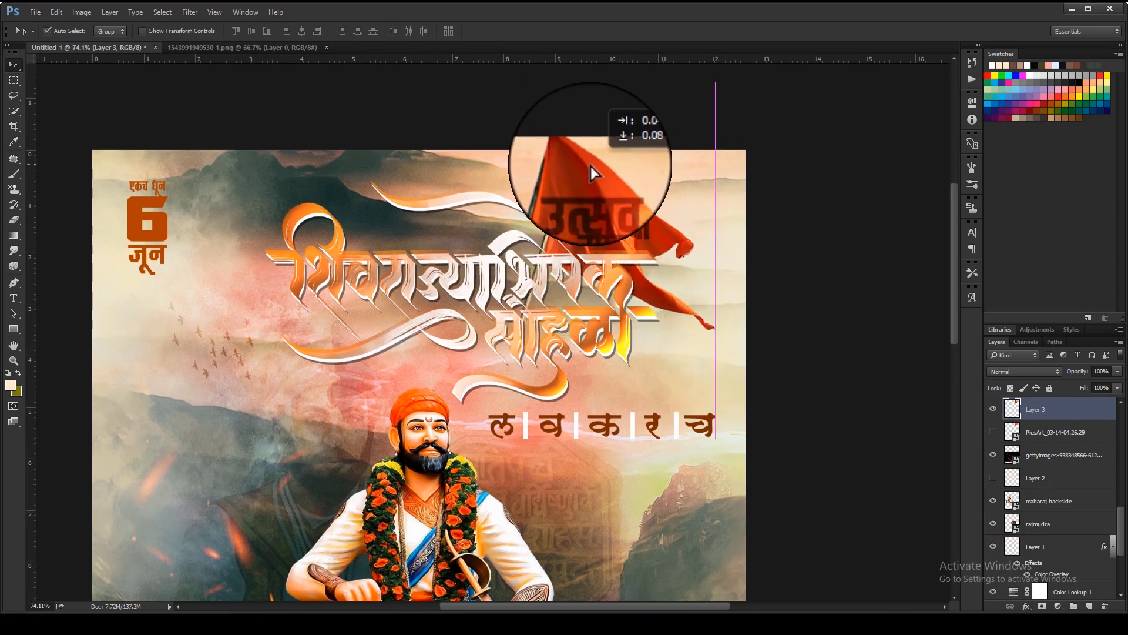
pyautogui.moveTo(590, 166); pyautogui.dragTo(591, 167)
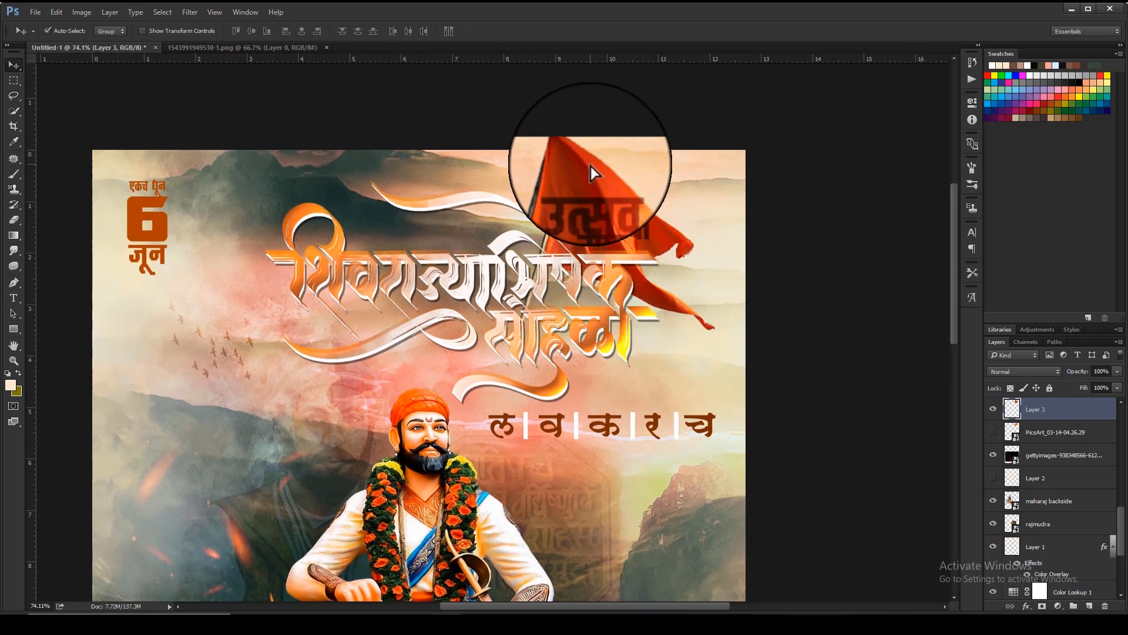
pyautogui.hotkey('ctrl', 't')
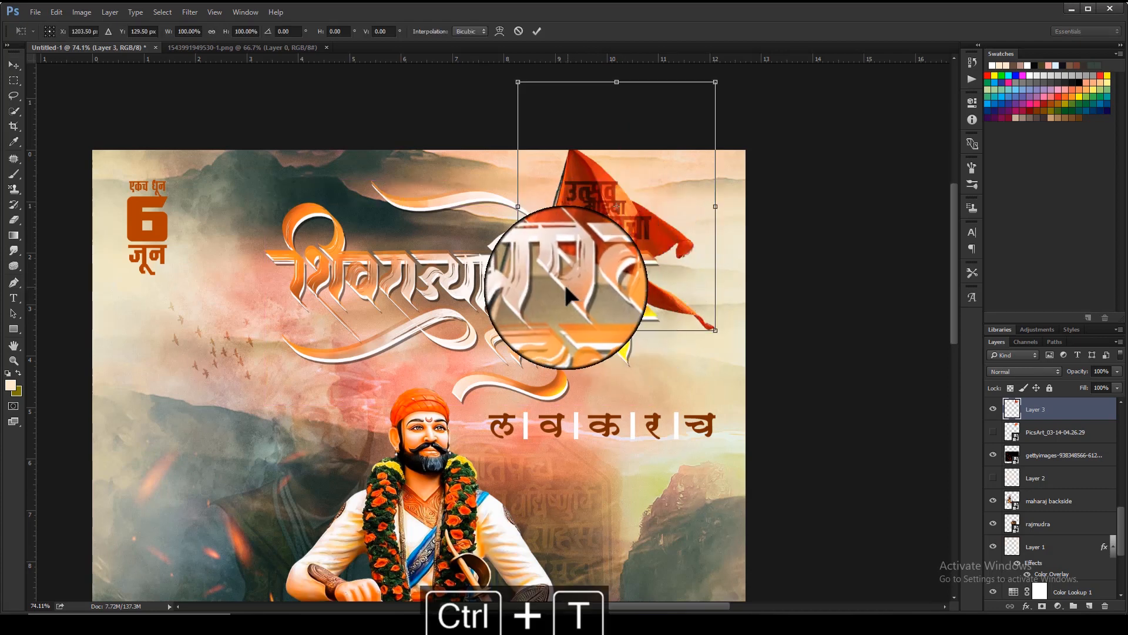
pyautogui.moveTo(518, 331); pyautogui.dragTo(530, 313)
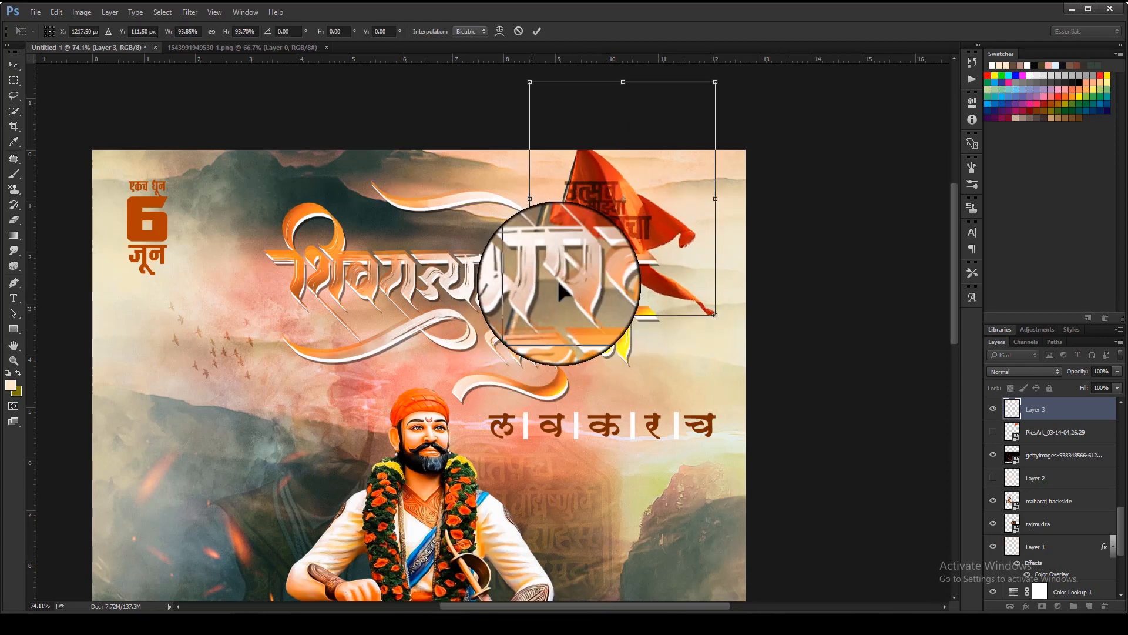
pyautogui.moveTo(650, 221); pyautogui.dragTo(641, 207)
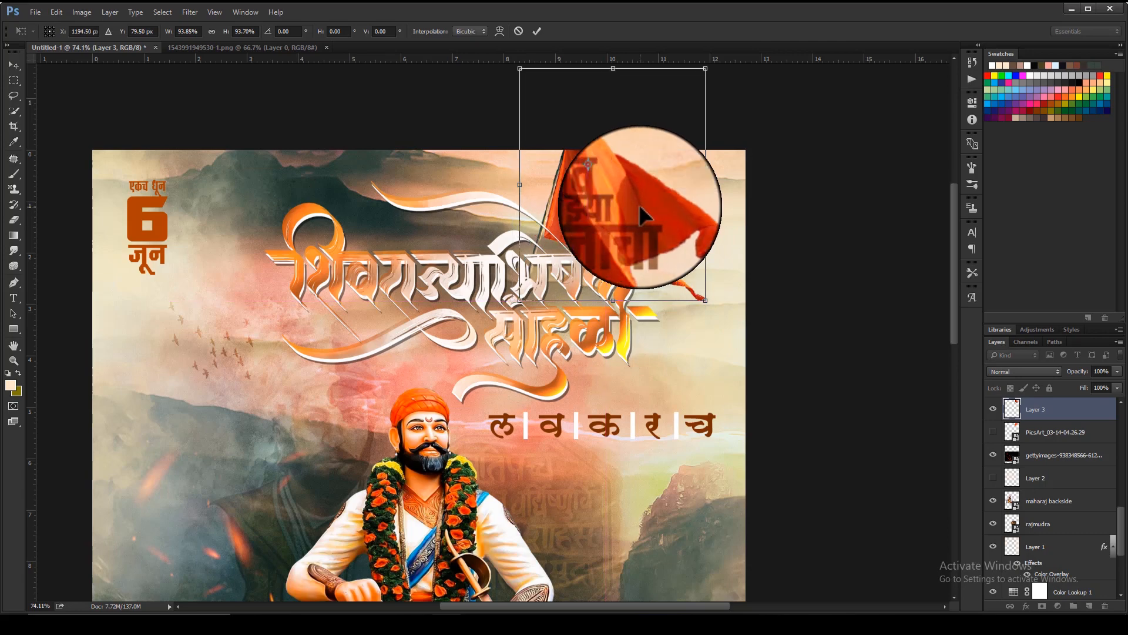
pyautogui.press('Return')
# - Delete both flag layers, Layer 3 and PicsArt_03-14-04.26.29, from the poster
pyautogui.scroll(-5, 676, 239)
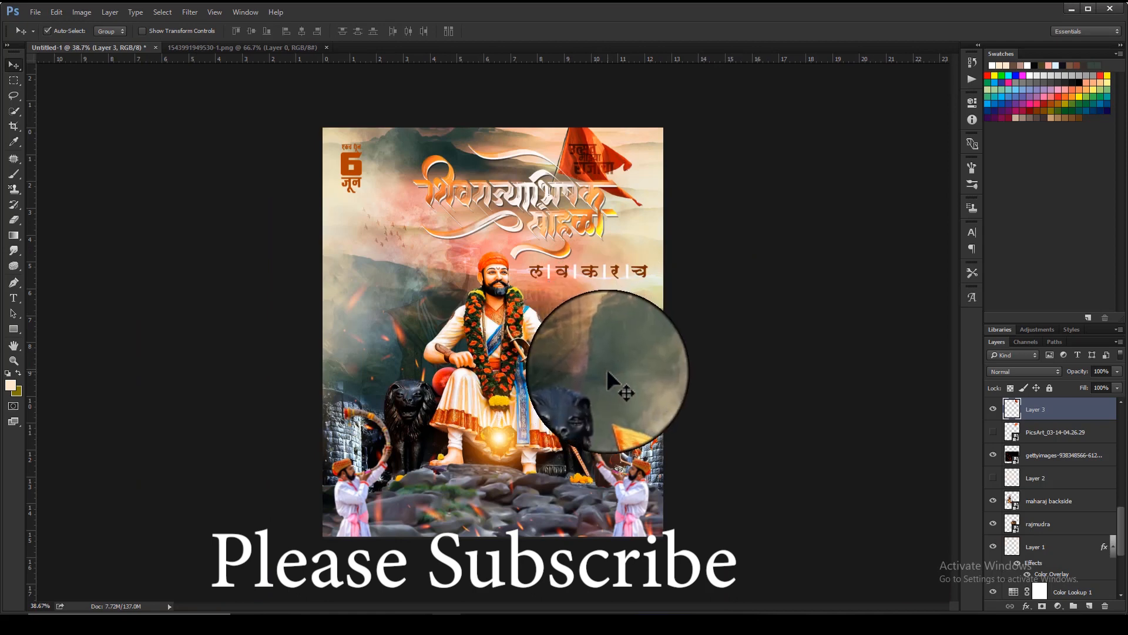
pyautogui.click(992, 411)
pyautogui.press('Delete')
pyautogui.press('Delete')
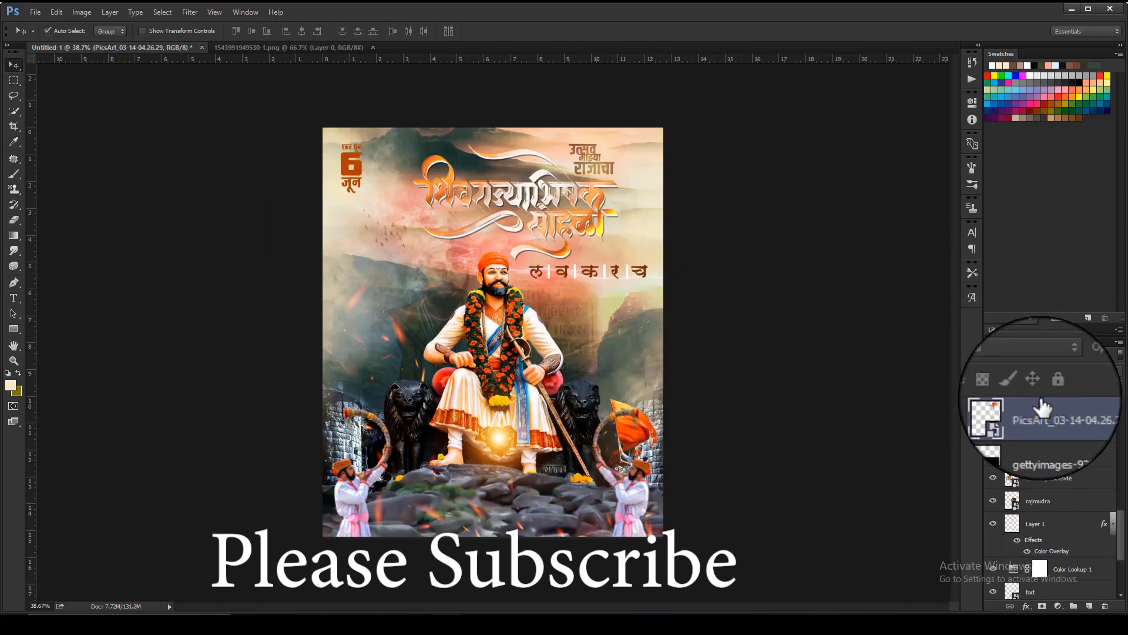
pyautogui.scroll(2, 561, 324)
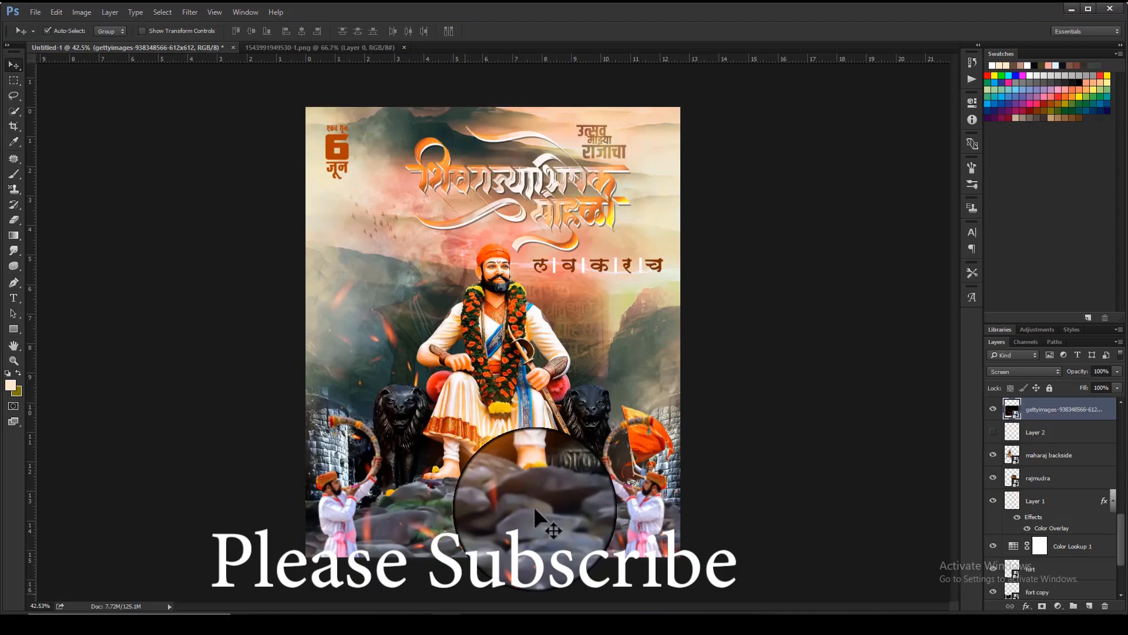
pyautogui.scroll(1, 511, 277)
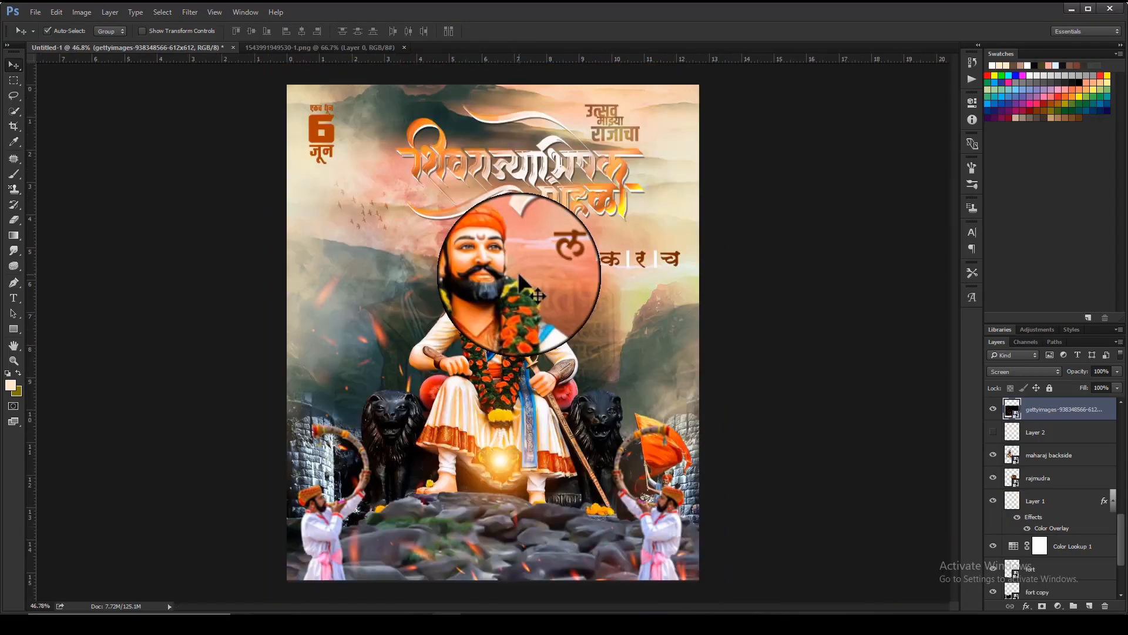